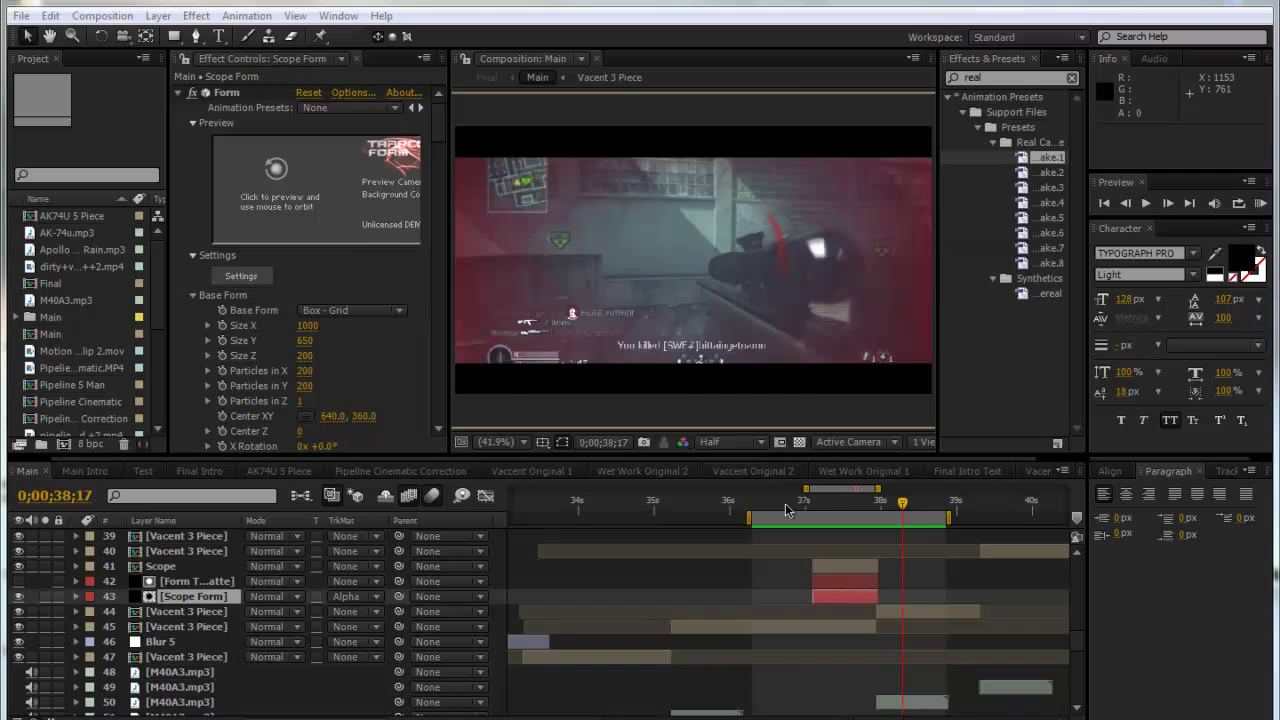
Step: Preview the finished scope shot and the particle ring reveal
click(850, 506)
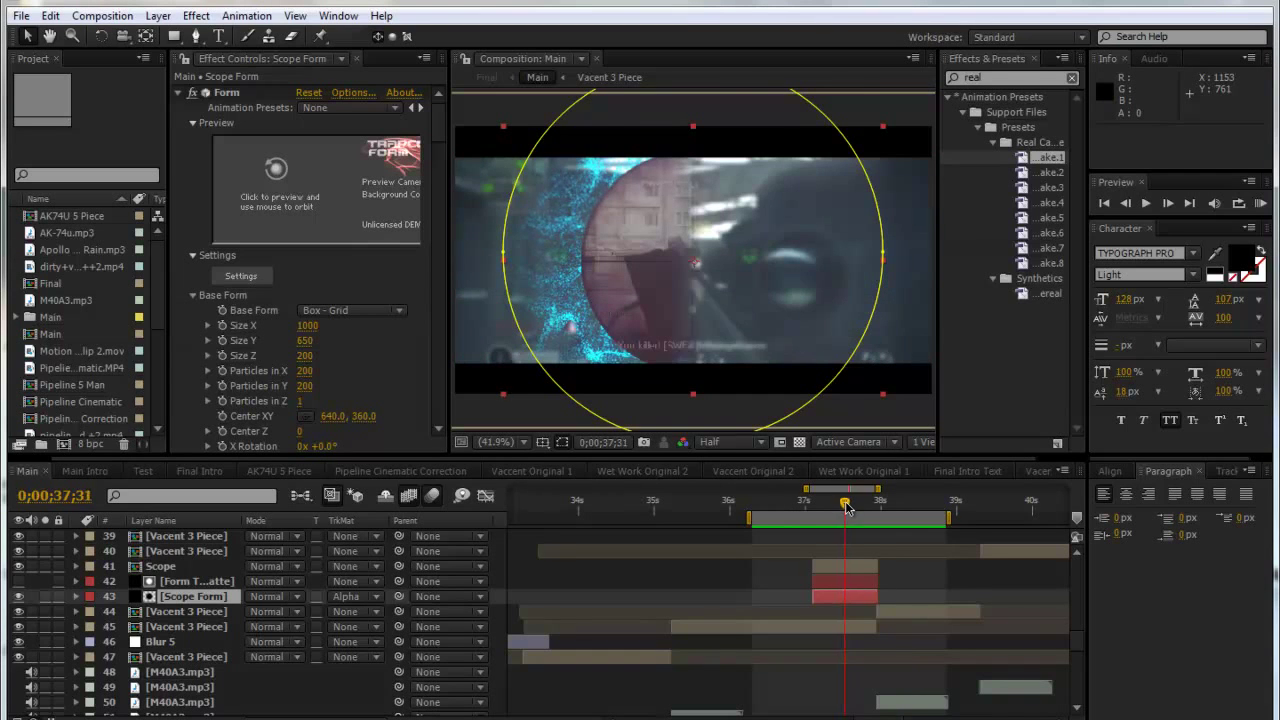
drag(850, 506, 863, 529)
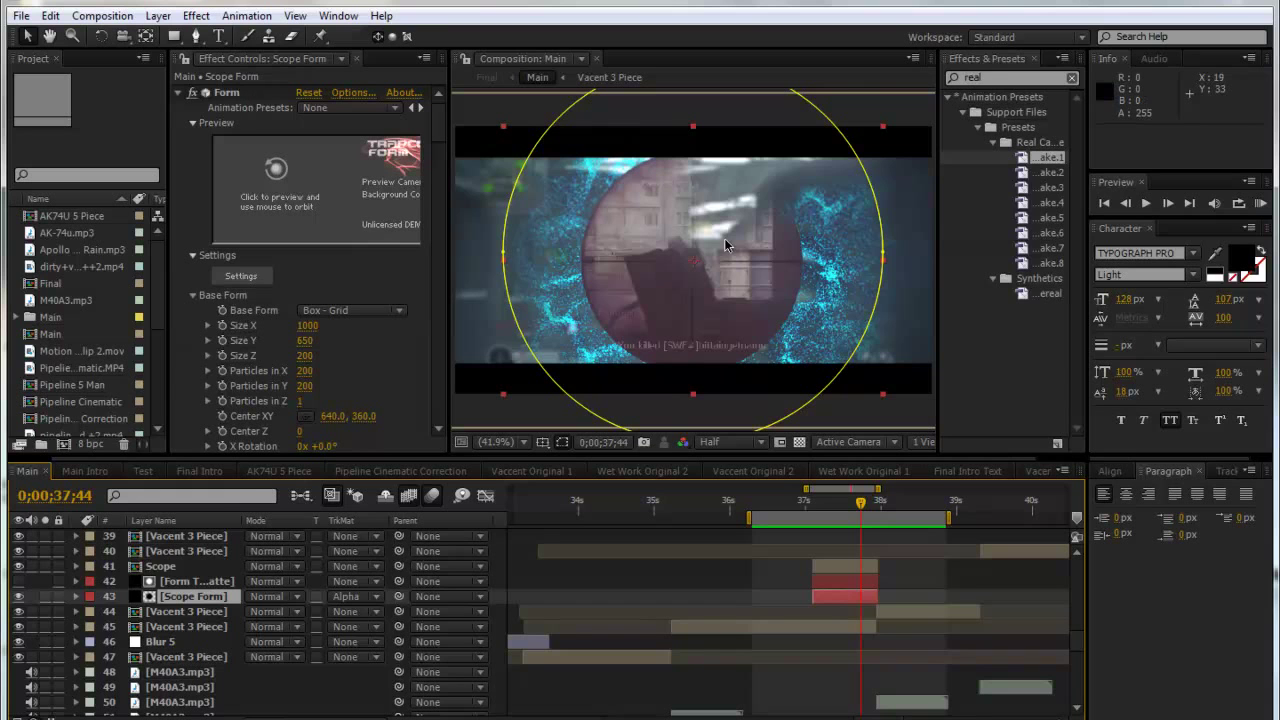
mouse_move(824, 511)
mouse_down()
mouse_move(860, 514)
mouse_move(830, 515)
mouse_up()
key(KP_0)
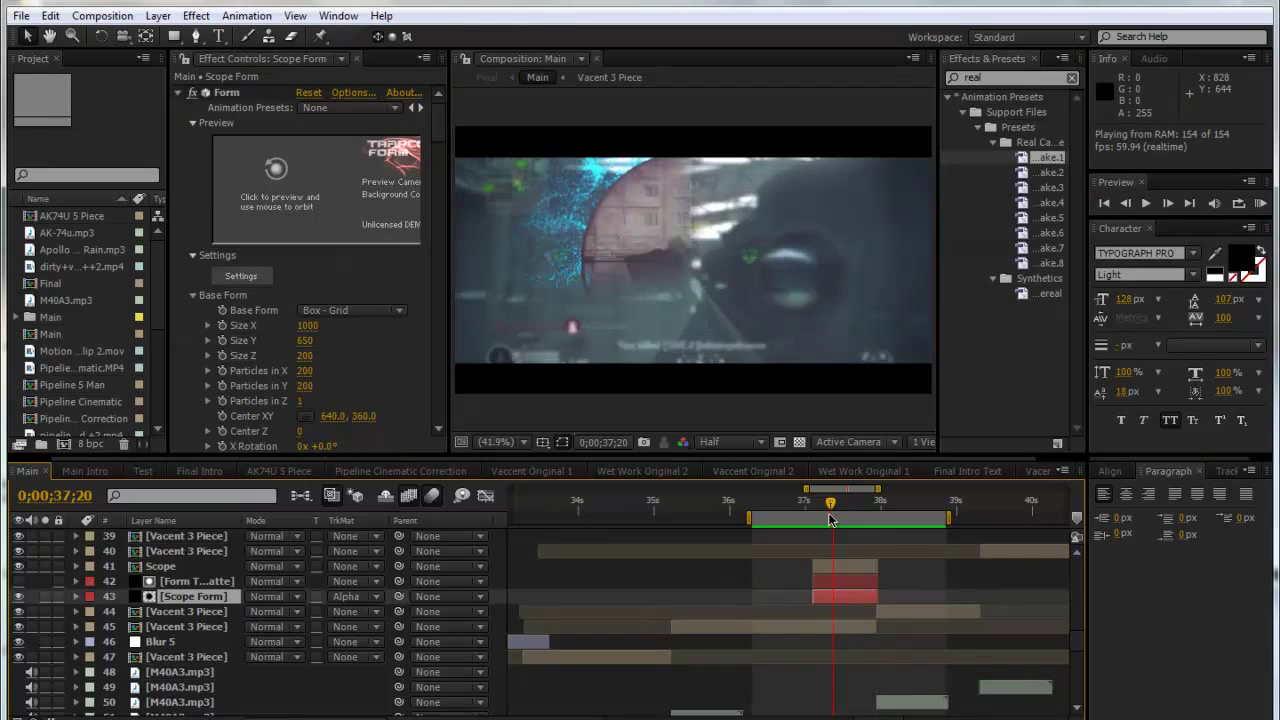
click(825, 511)
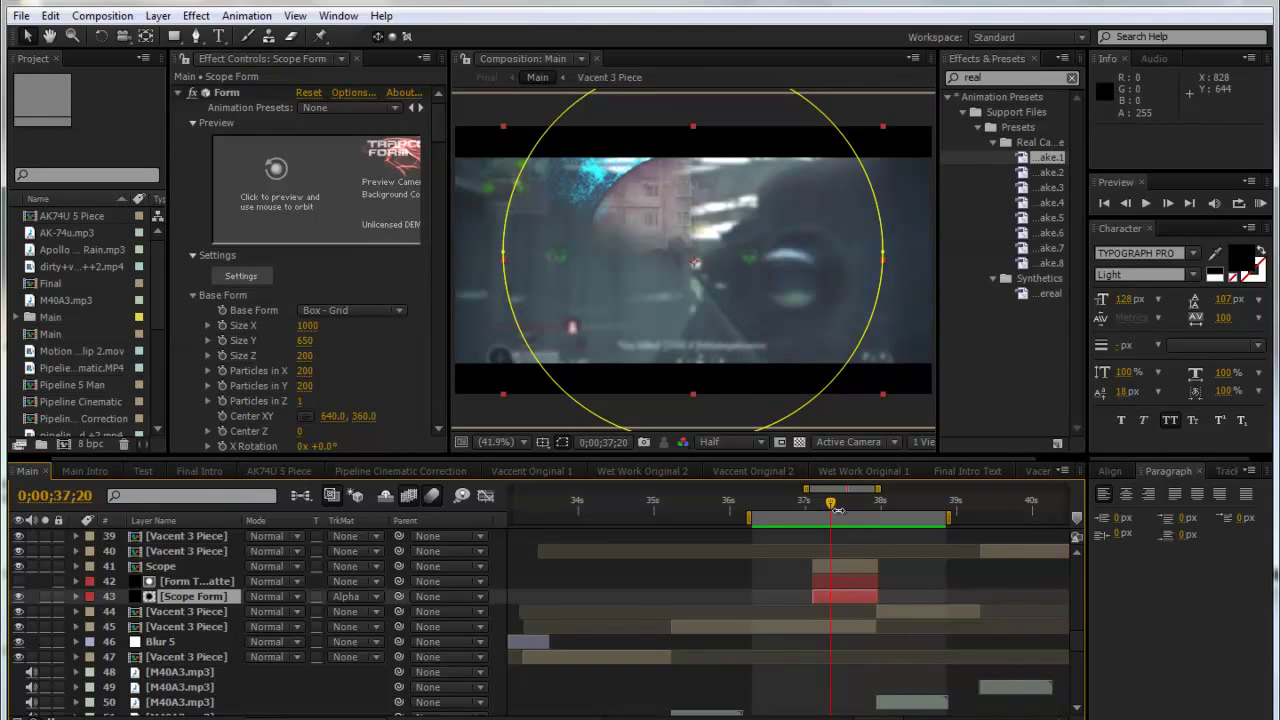
mouse_move(836, 514)
mouse_down()
mouse_move(850, 512)
mouse_move(797, 521)
mouse_move(838, 521)
mouse_up()
Step: Start a new project and import dirty+vacant+nosc++2.mp4 from the COD SND folder
click(21, 15)
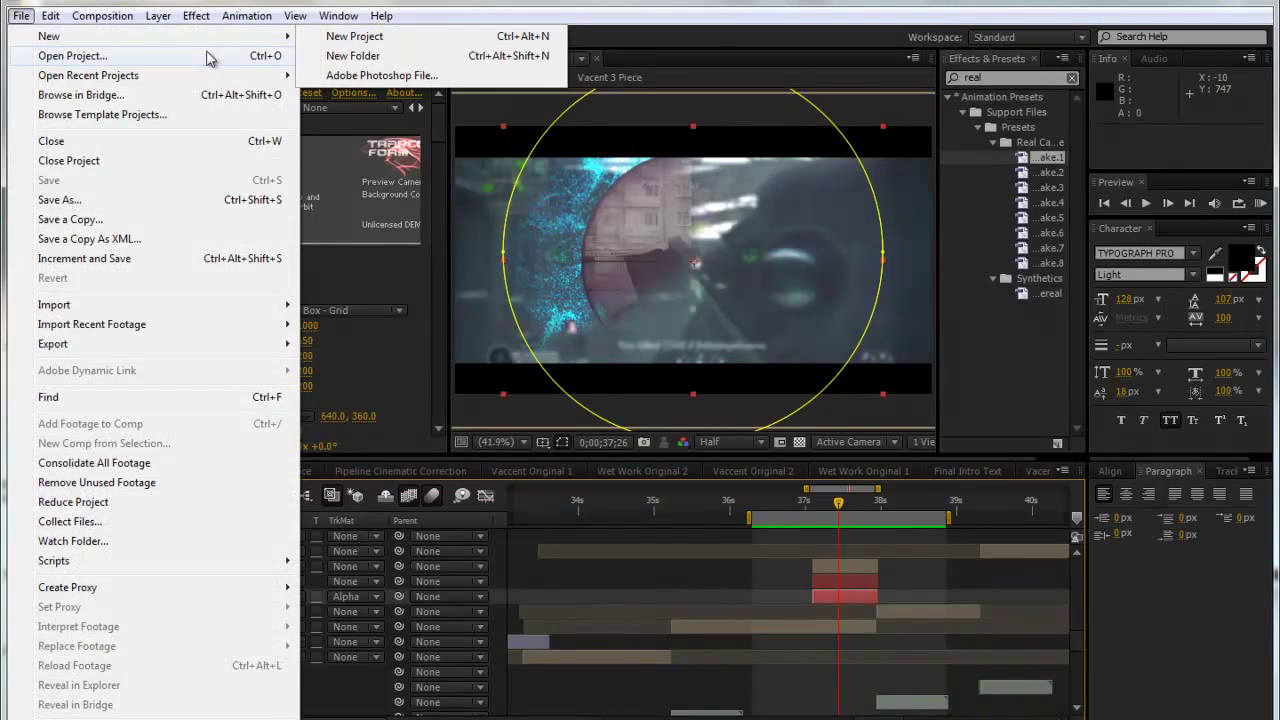
click(295, 322)
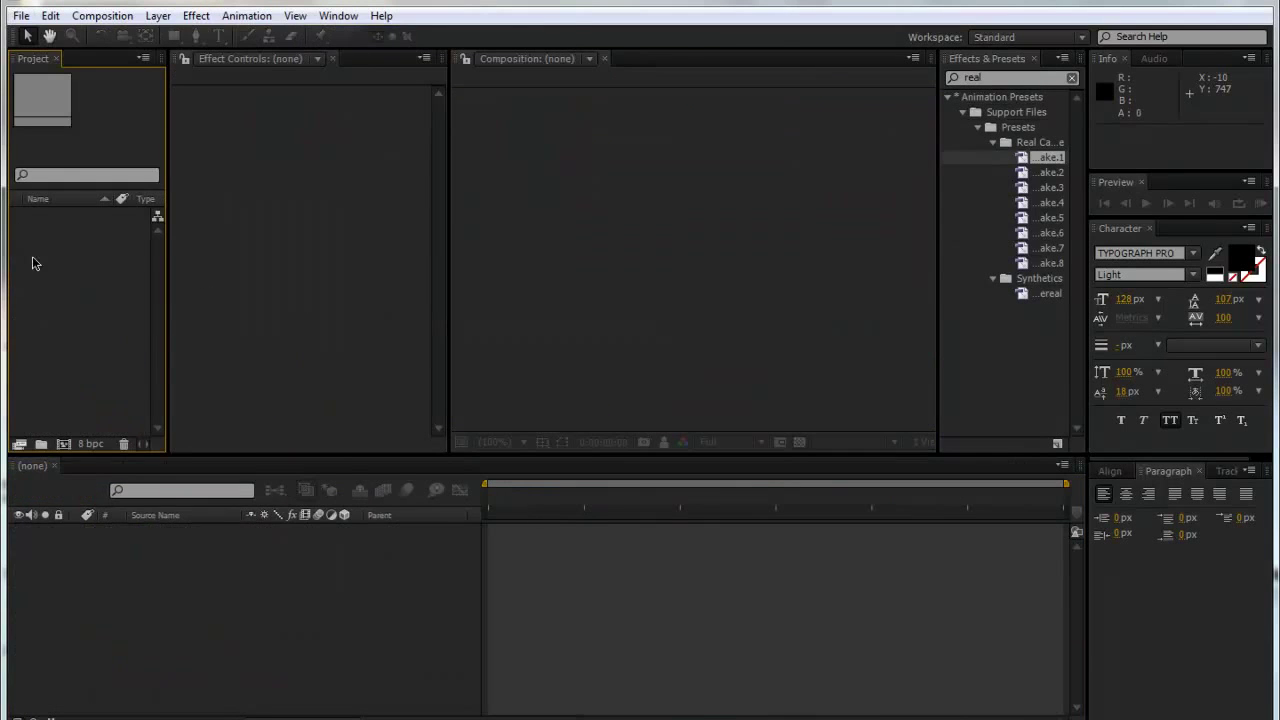
double_click(33, 263)
click(70, 166)
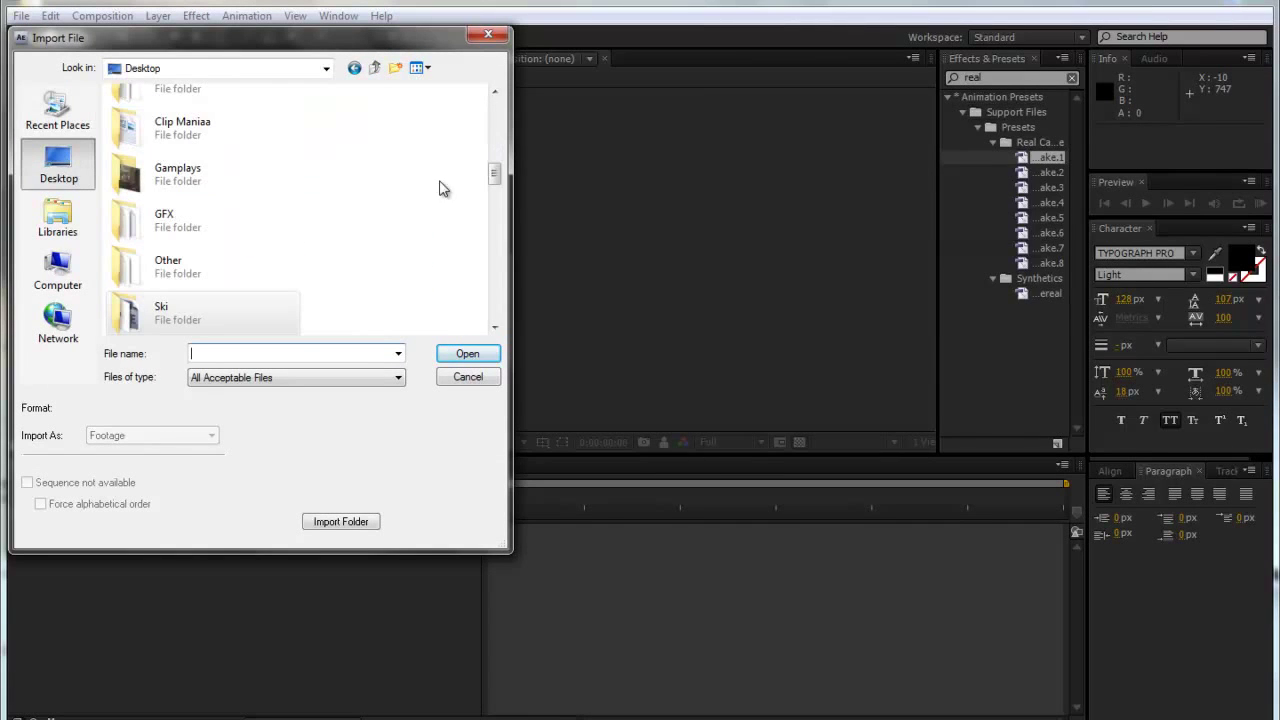
scroll(494, 168, up, 2)
double_click(180, 125)
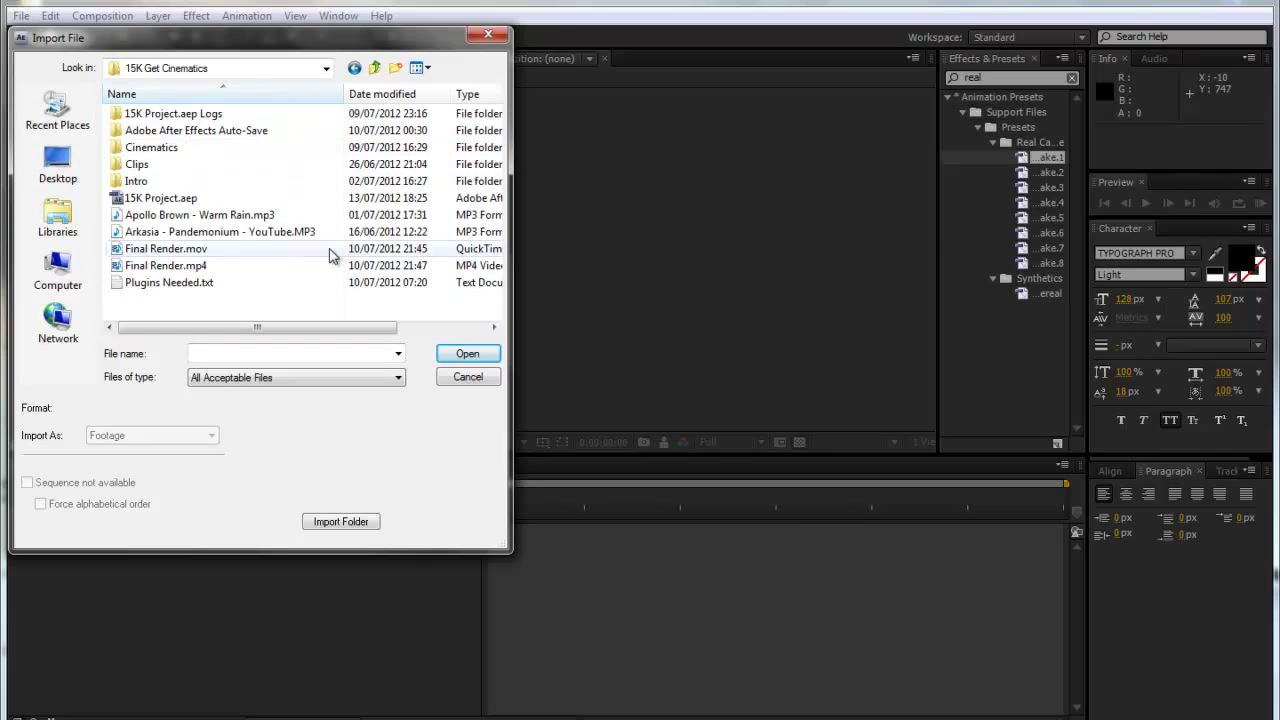
double_click(170, 165)
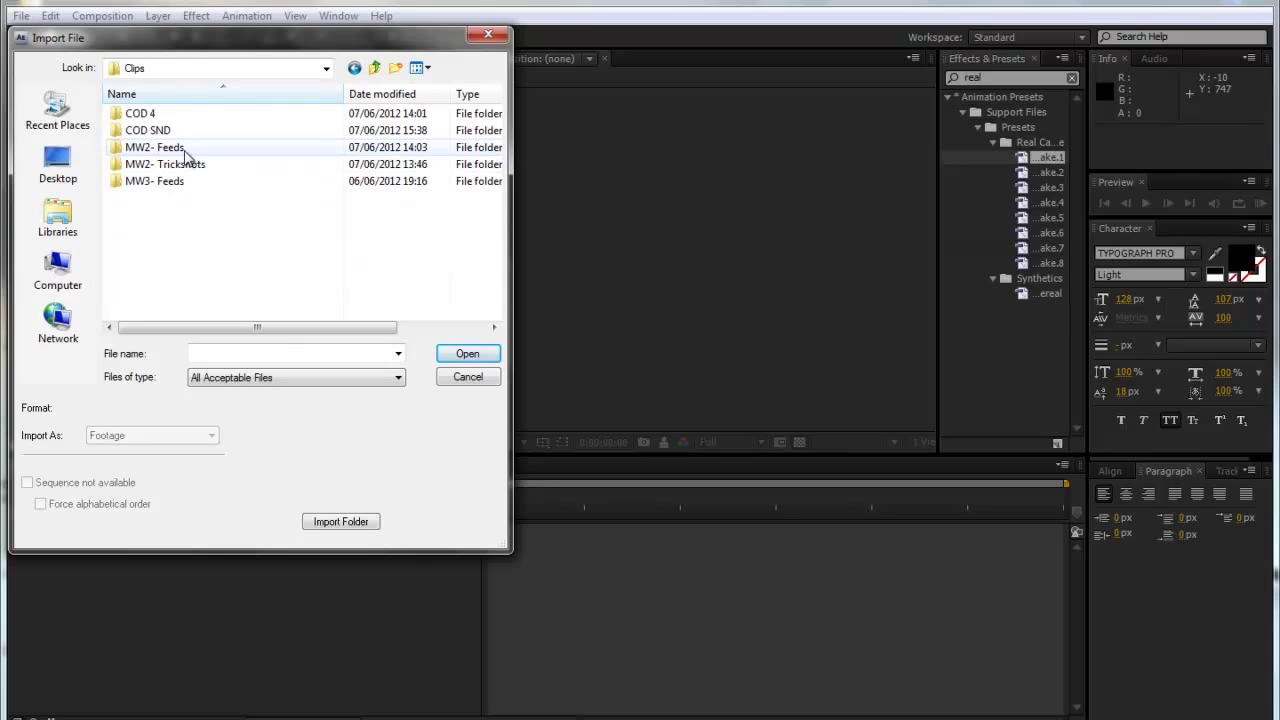
double_click(148, 130)
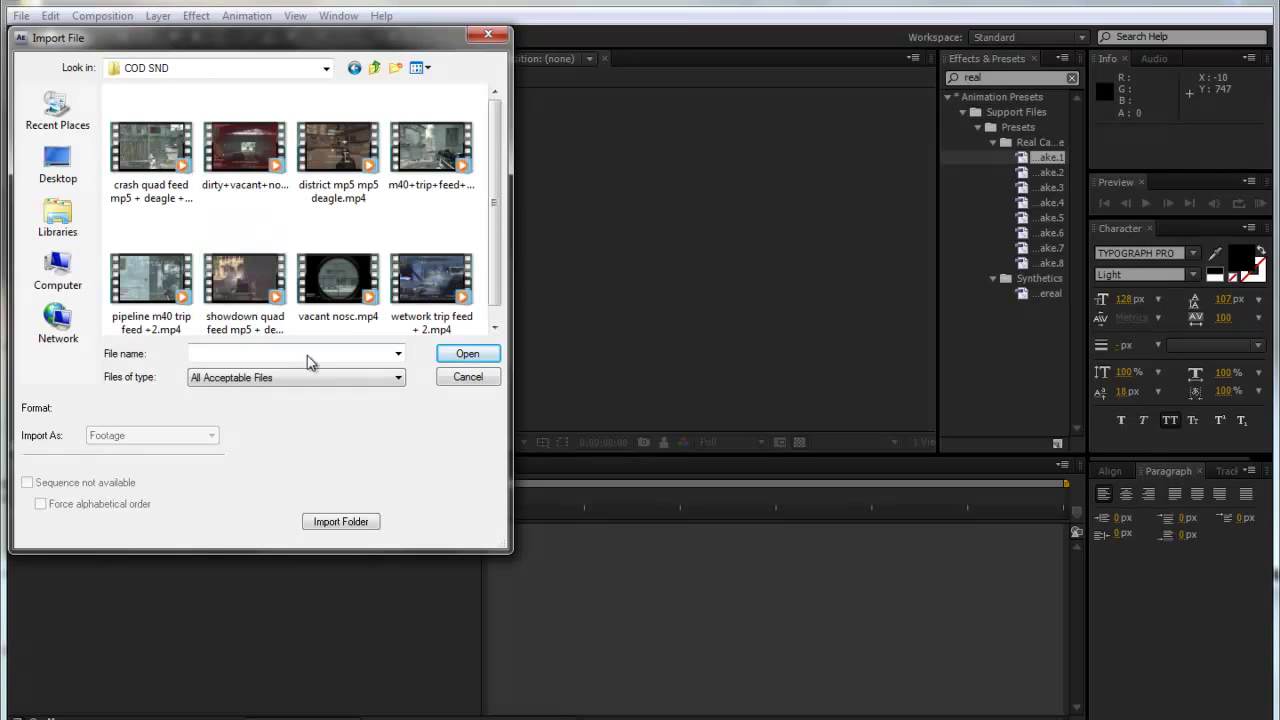
double_click(242, 165)
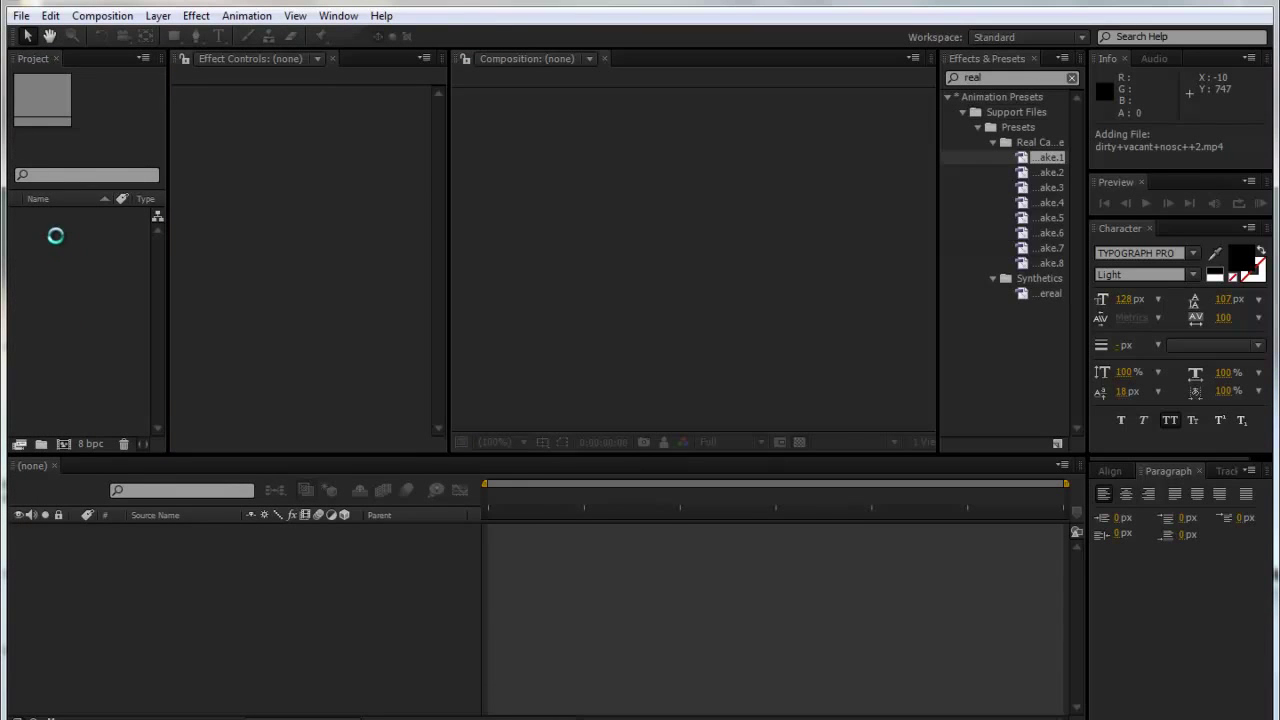
Step: Import Apollo Brown - Warm Rain.mp3 from the 15K Get Cinematics folder
double_click(64, 271)
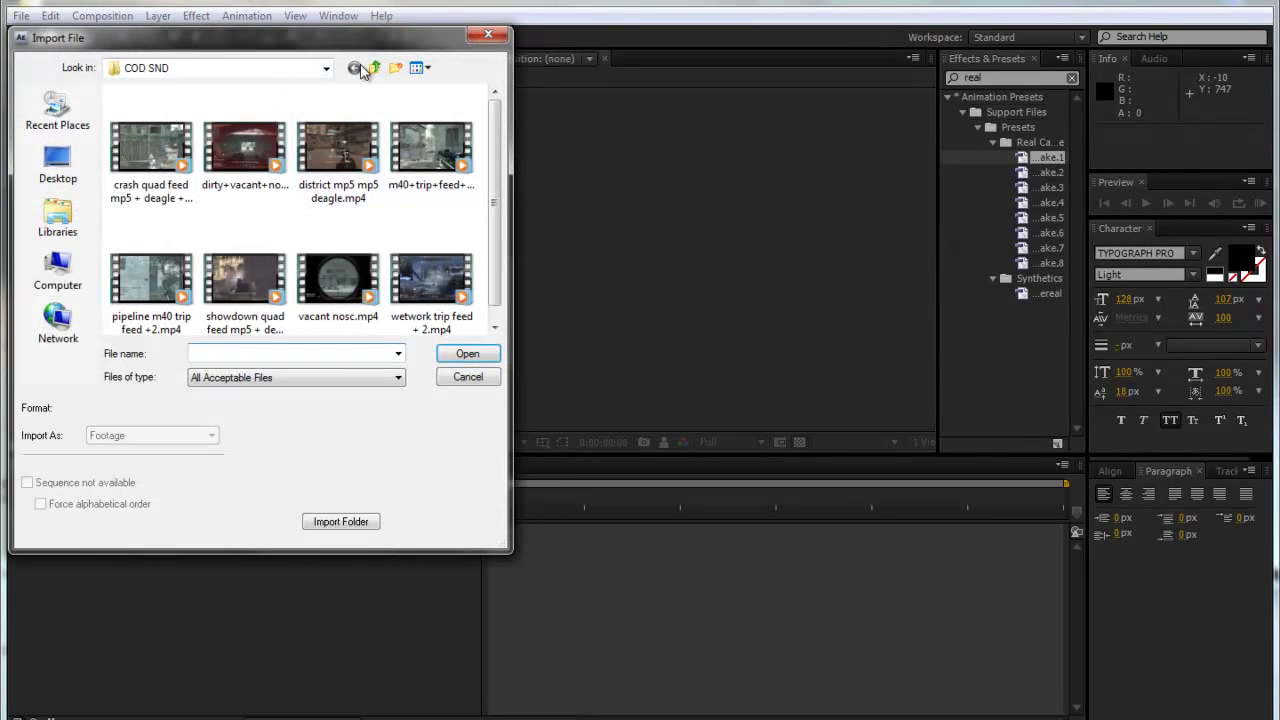
click(374, 67)
click(354, 67)
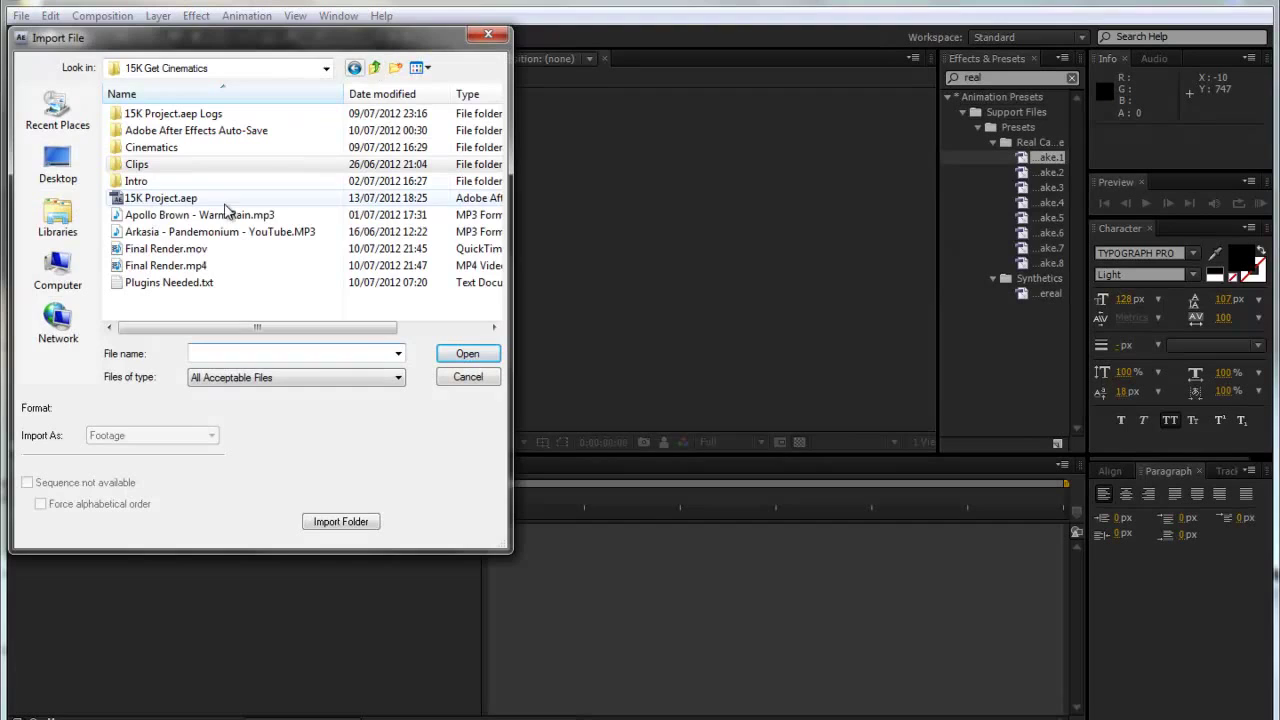
double_click(178, 214)
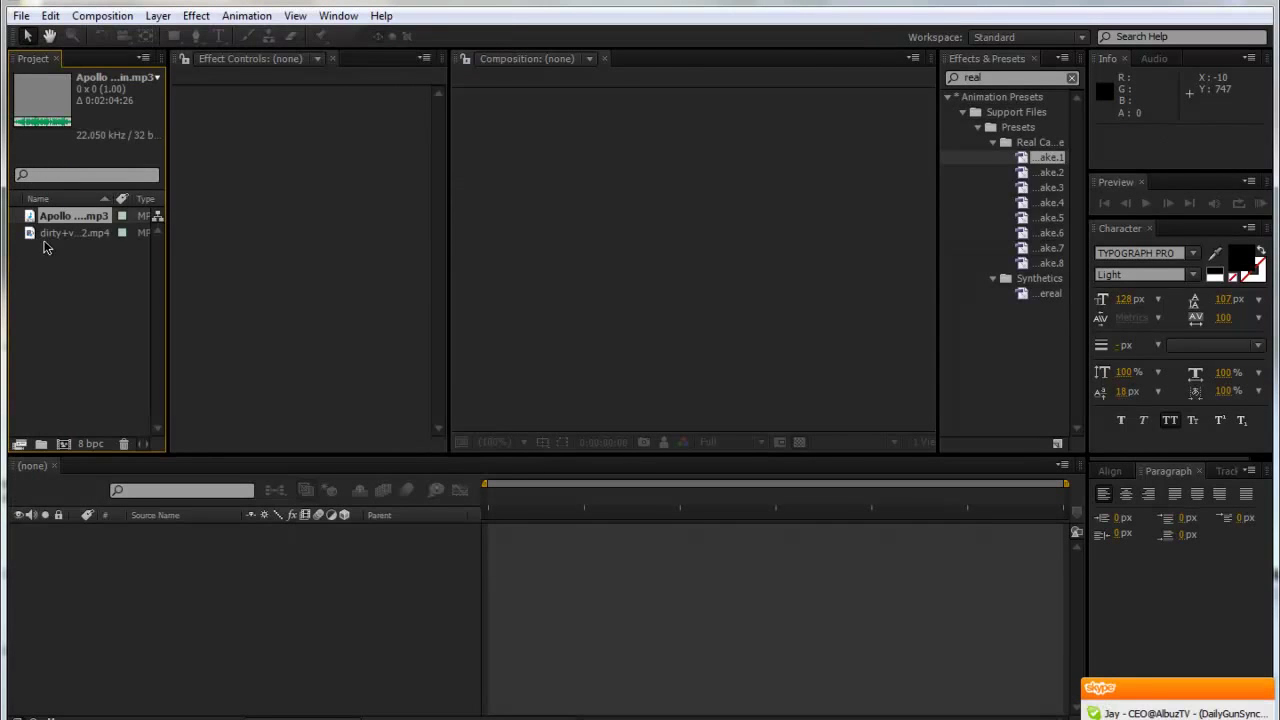
Step: Make a clip comp, then nest it in a new 1280×720, 59.94 fps, 15-second comp named Main
drag(65, 231, 64, 444)
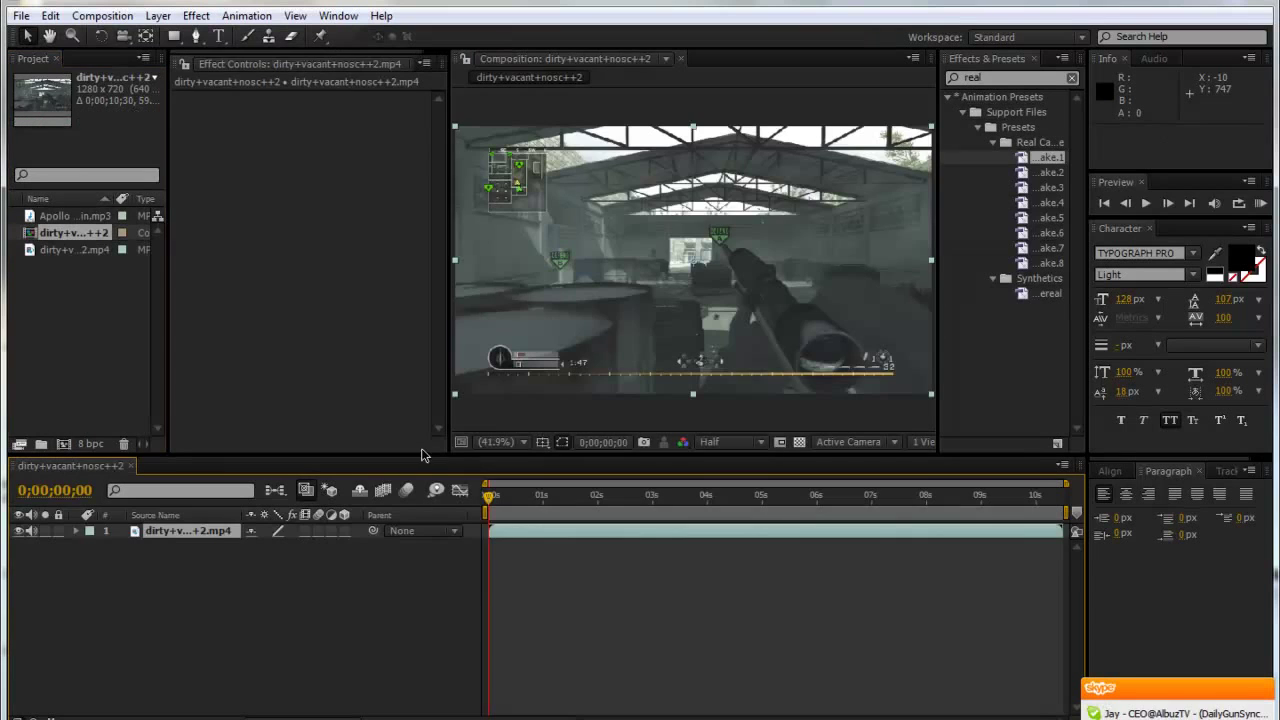
click(102, 15)
click(110, 37)
text(Main)
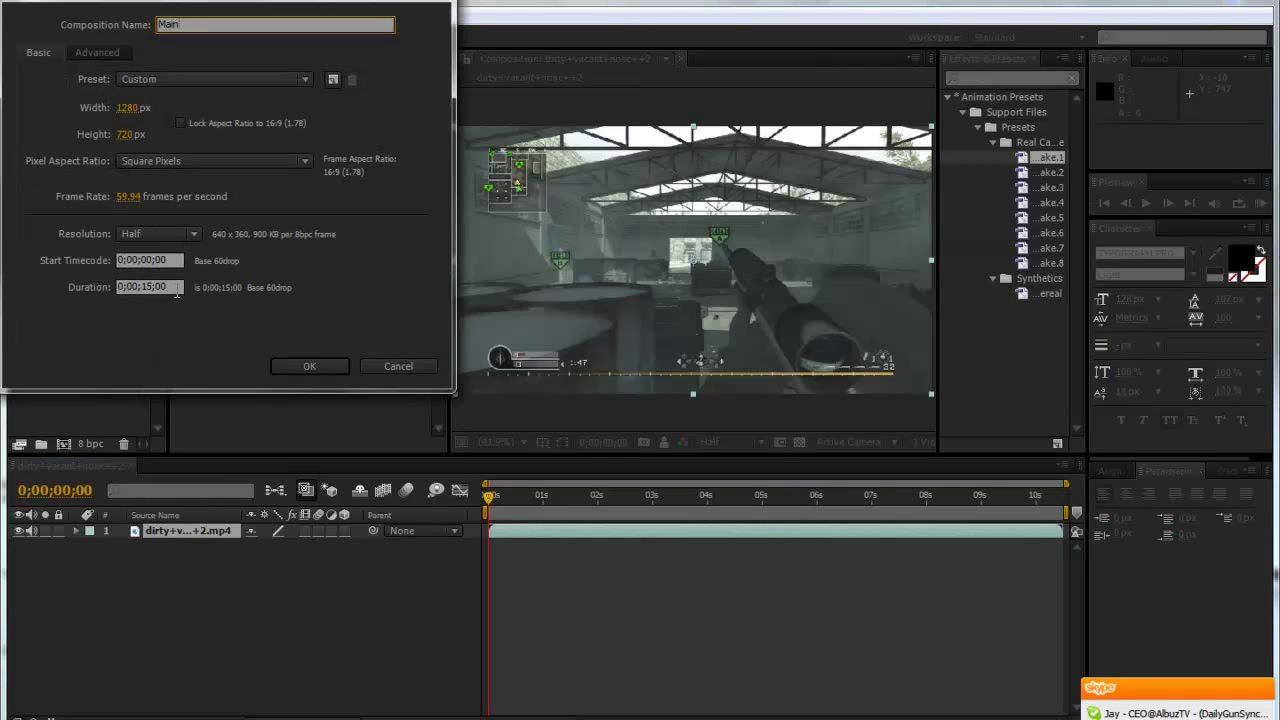
click(326, 367)
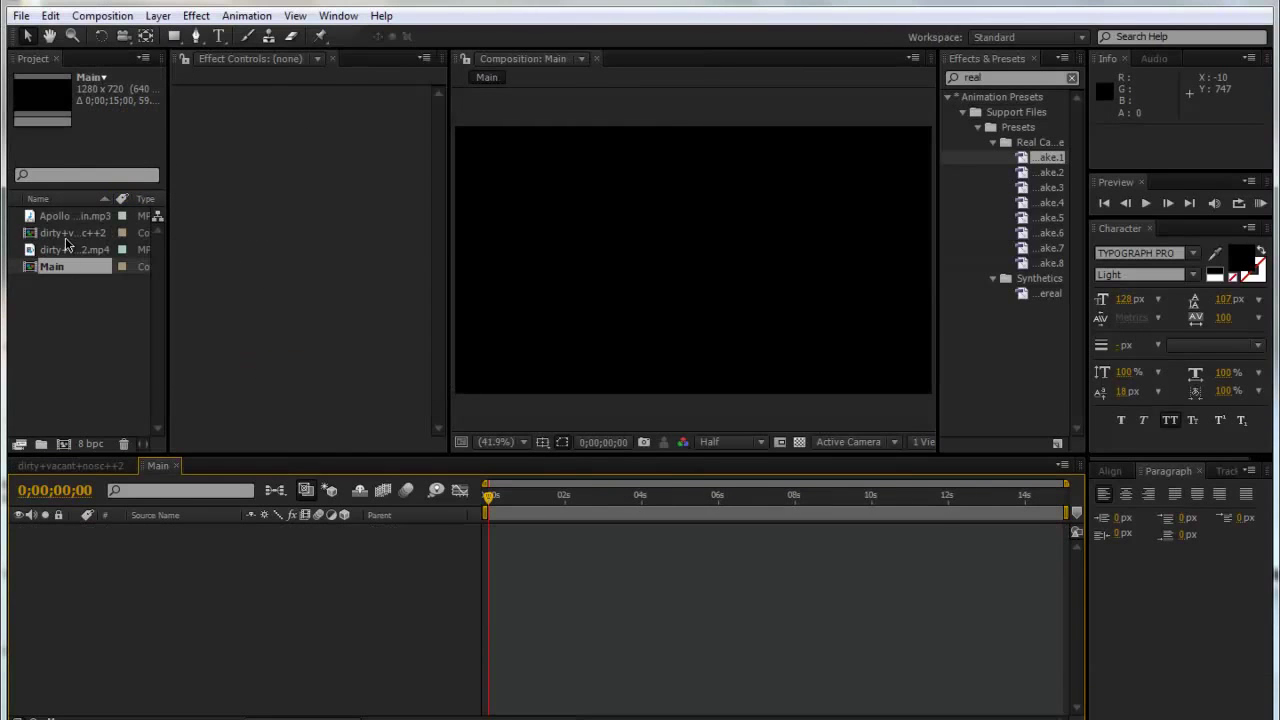
drag(65, 240, 135, 595)
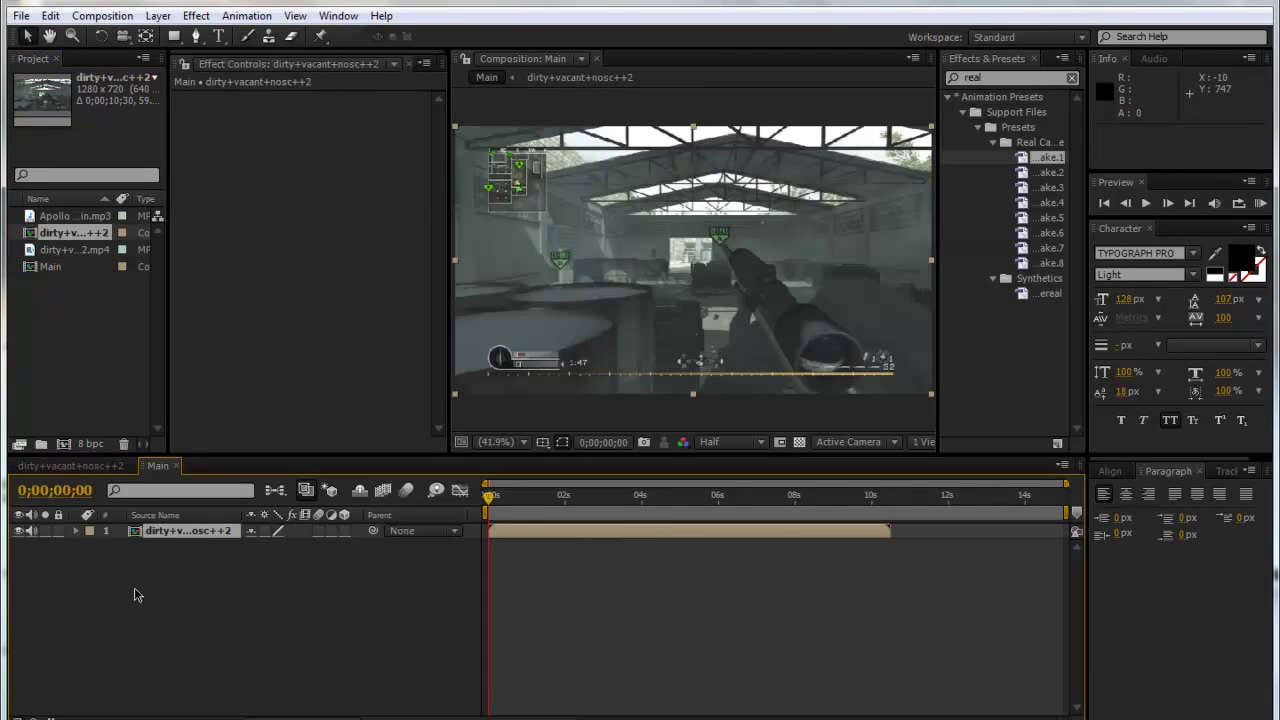
Step: Split the gameplay layer at the 0;00;04;44 kill frame and duplicate it
drag(522, 508, 671, 517)
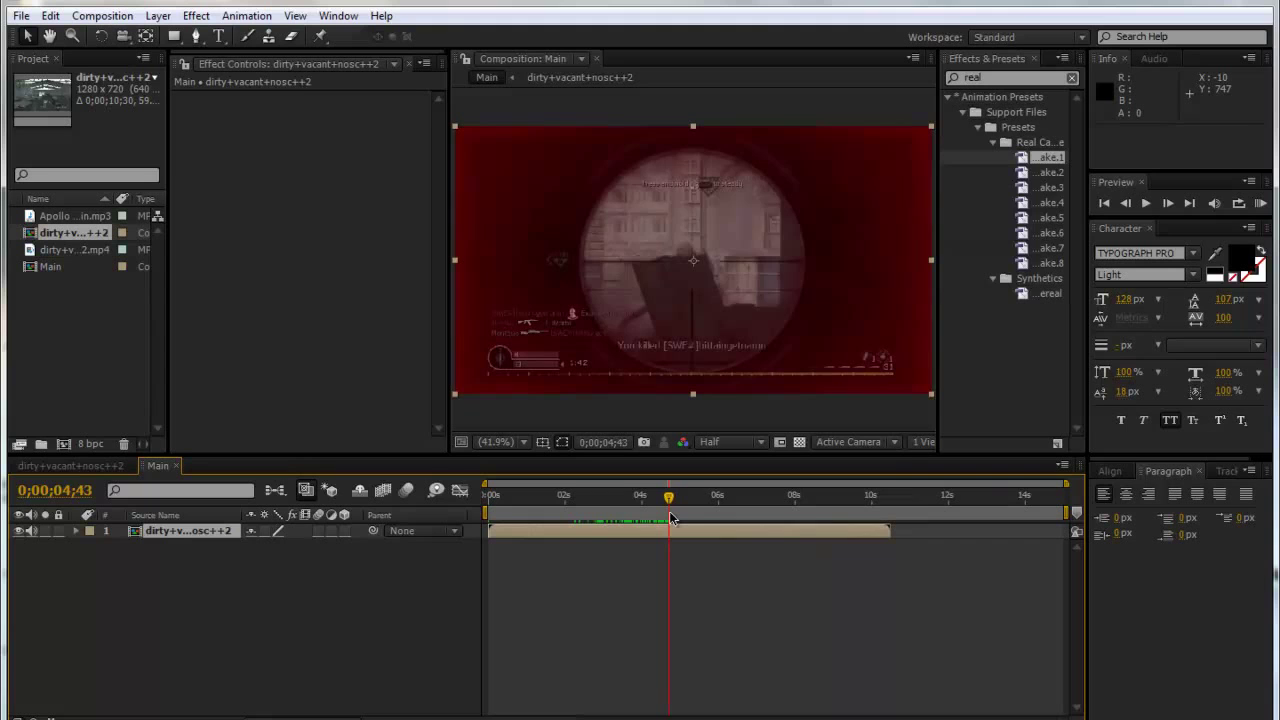
key(Page_Up)
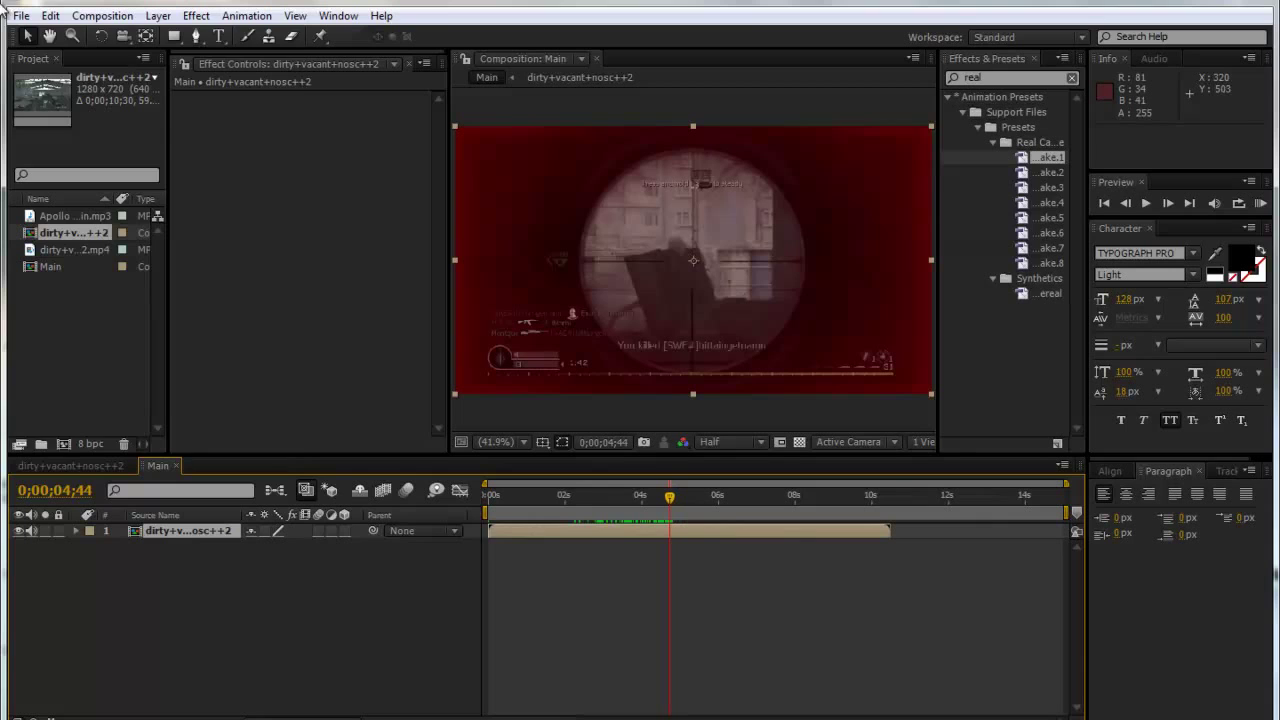
click(50, 16)
click(104, 226)
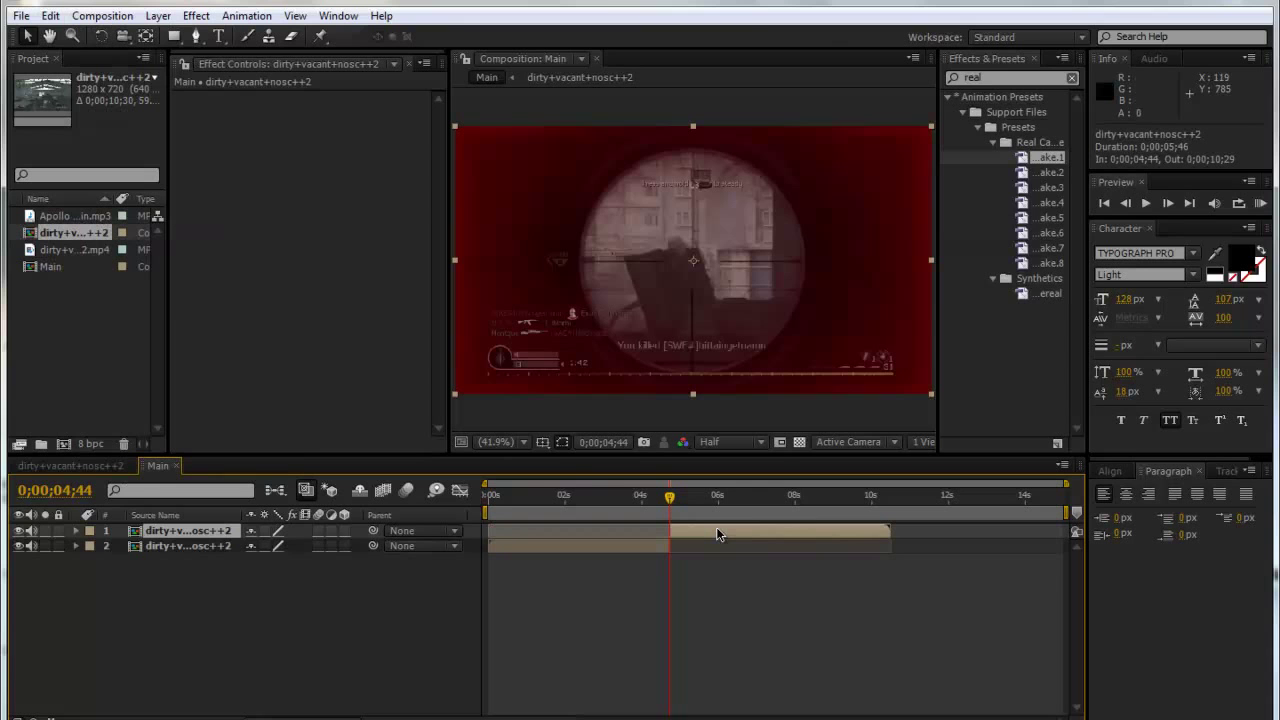
key(ctrl+d)
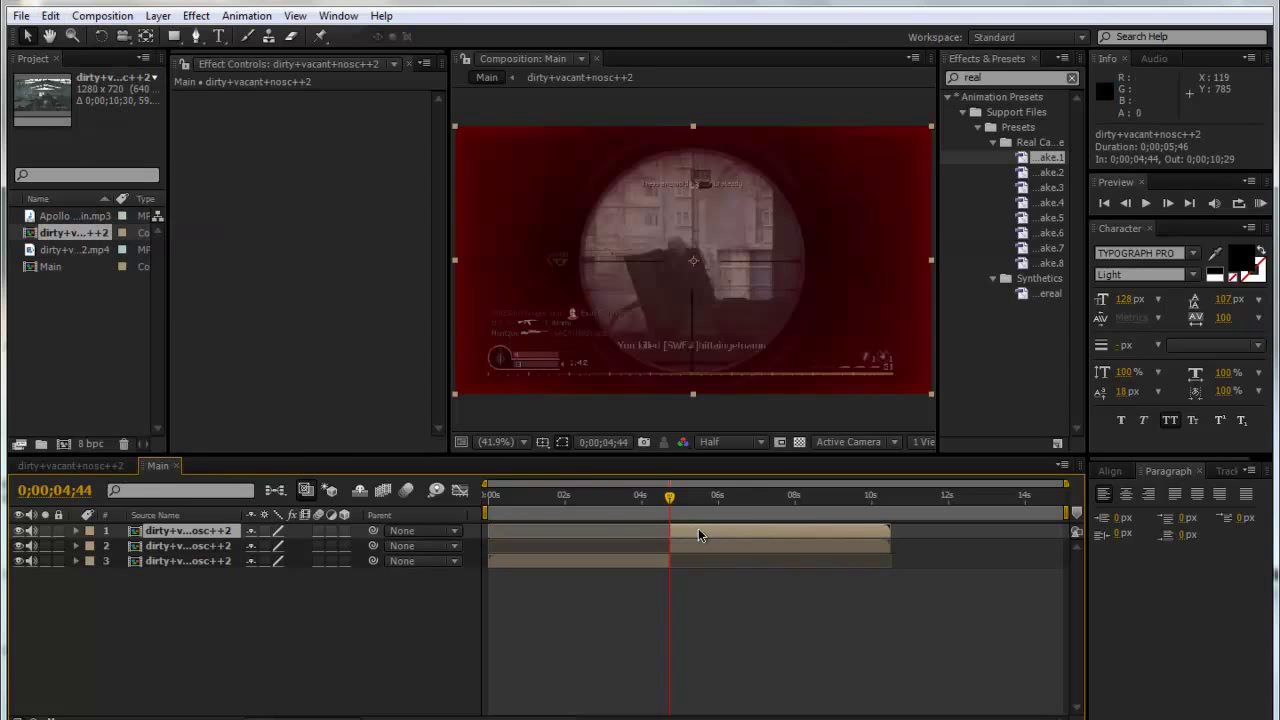
Step: Freeze the top layer copy on the kill frame, then select the bottom copy
right_click(697, 528)
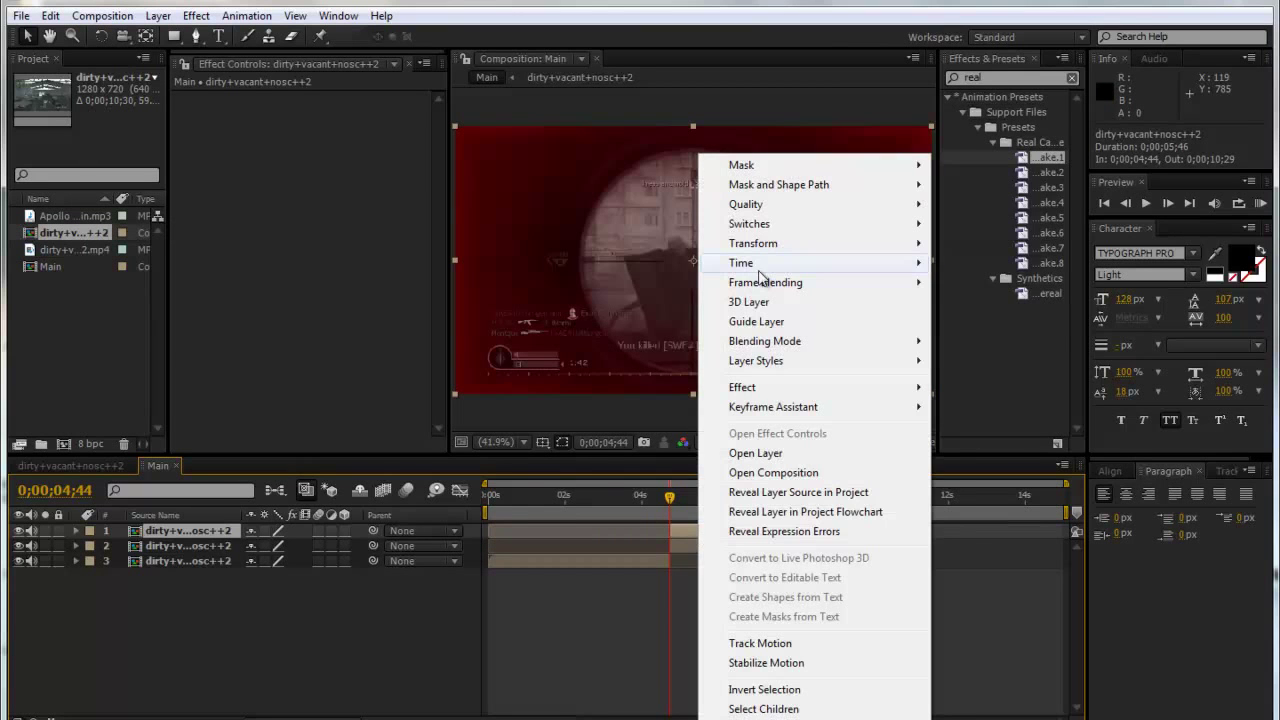
mouse_move(762, 266)
click(1007, 324)
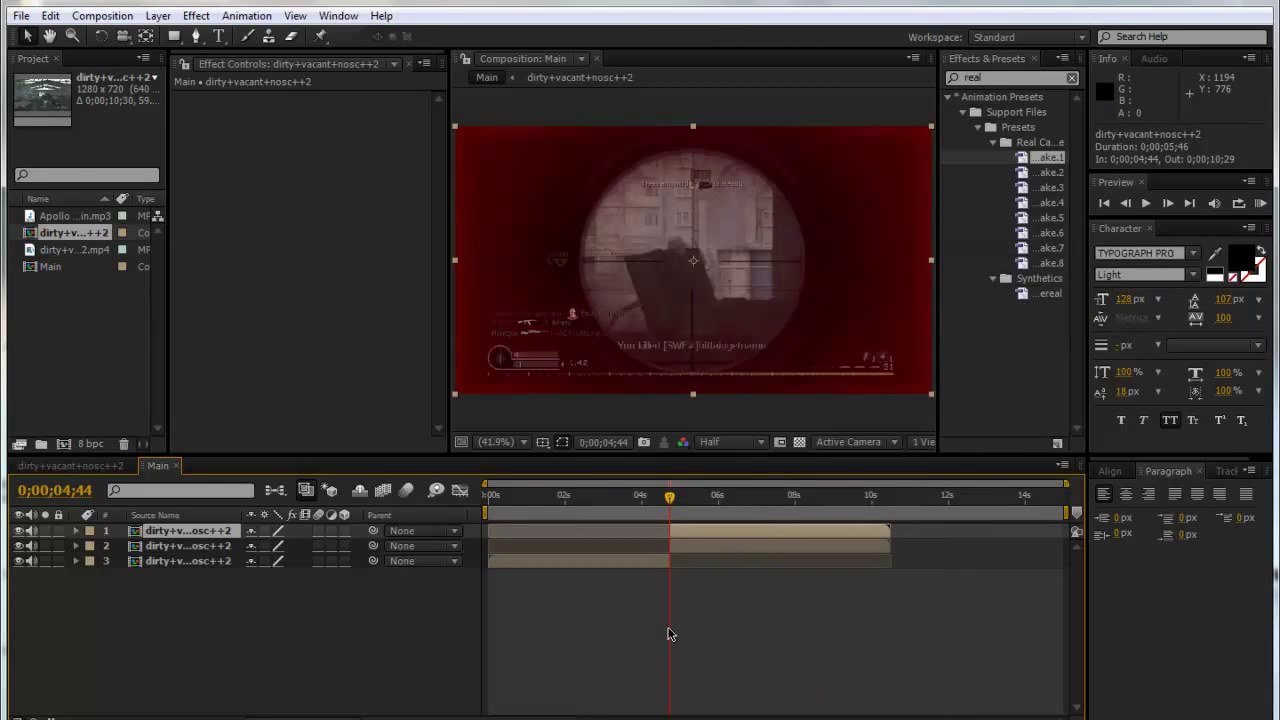
click(627, 578)
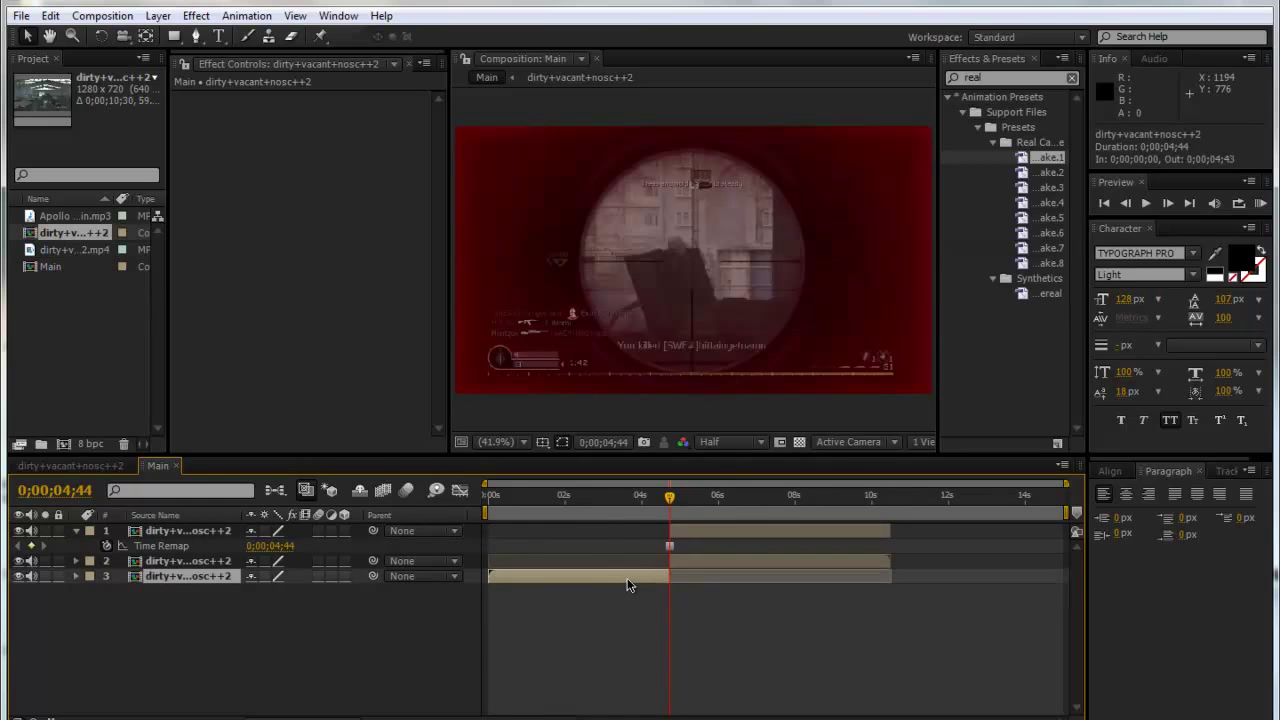
Step: Apply Twixtor Pro 4.5 to the bottom clip layer
drag(617, 506, 597, 500)
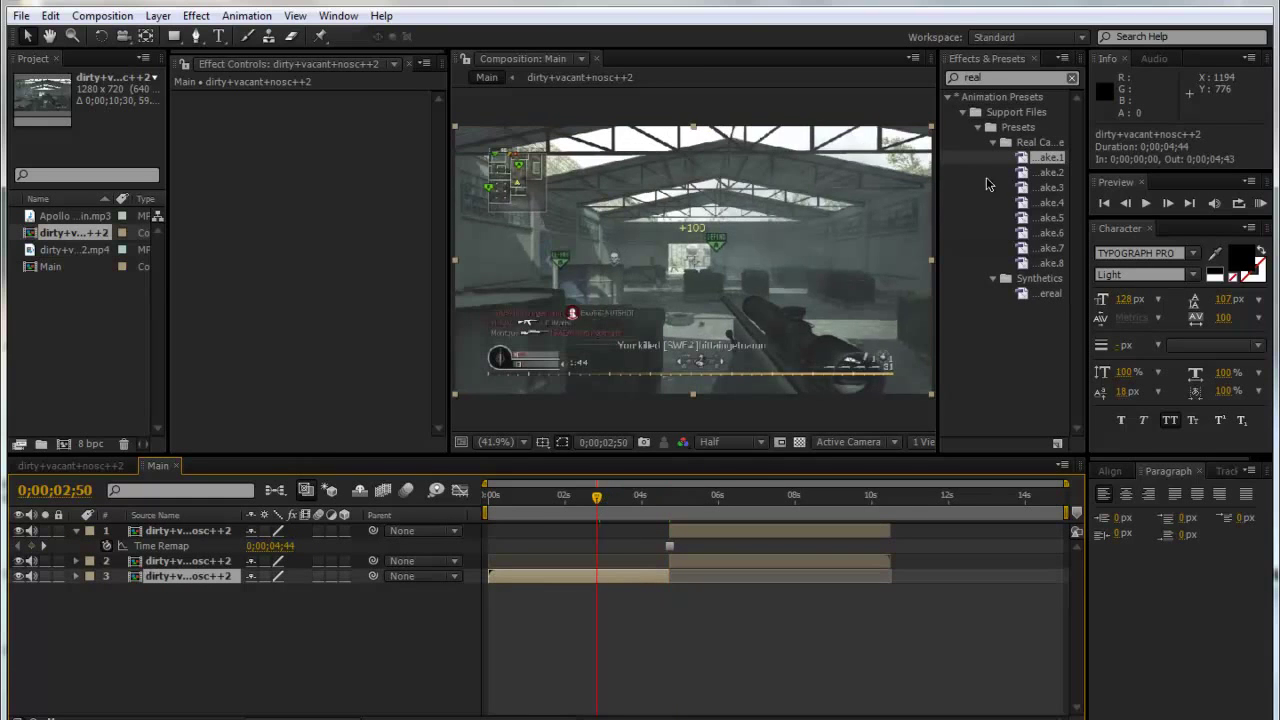
double_click(996, 77)
text(twixtor)
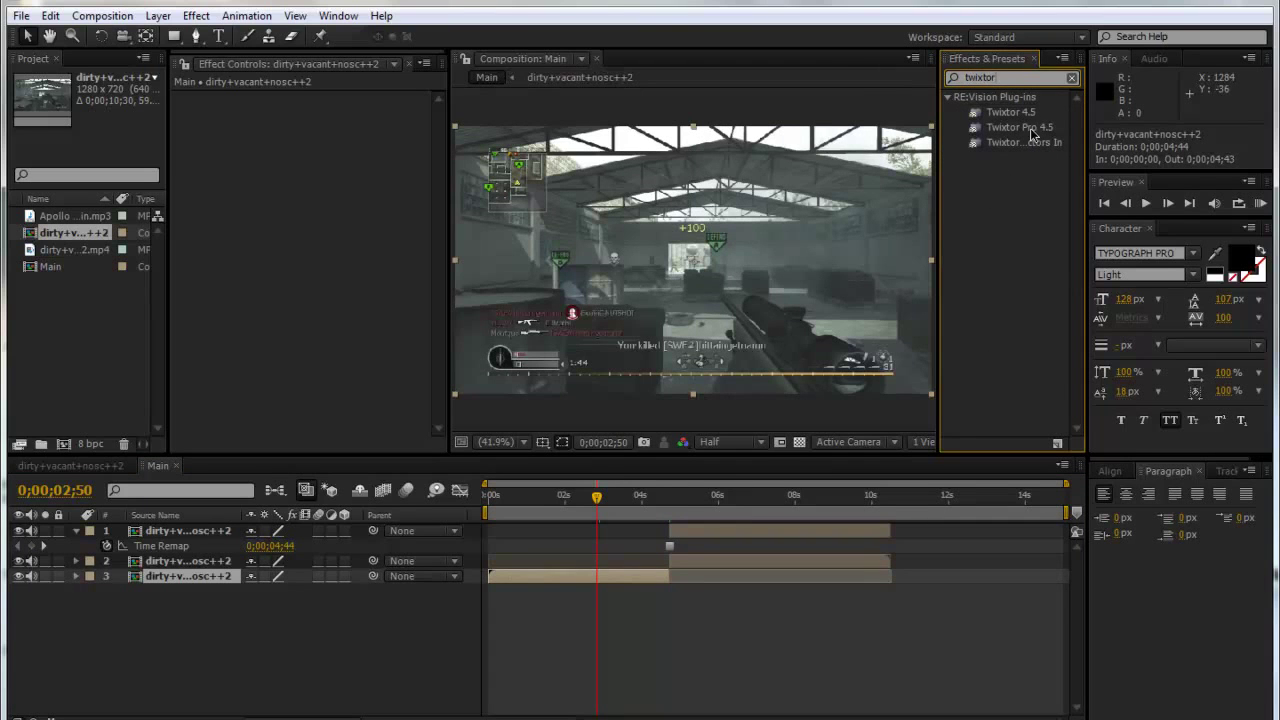
drag(1031, 130, 616, 574)
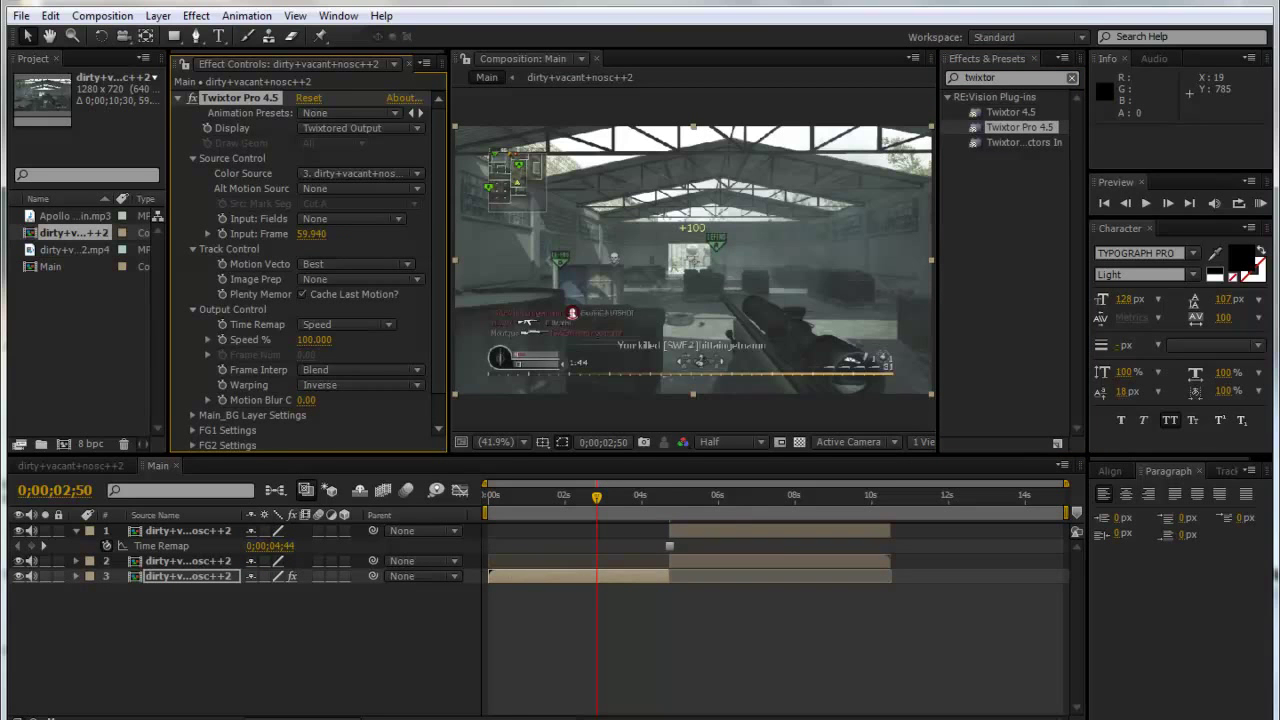
Step: Keyframe Twixtor Speed % at 0;00;02;09, then set it to 2 at 0;00;02;11
click(575, 496)
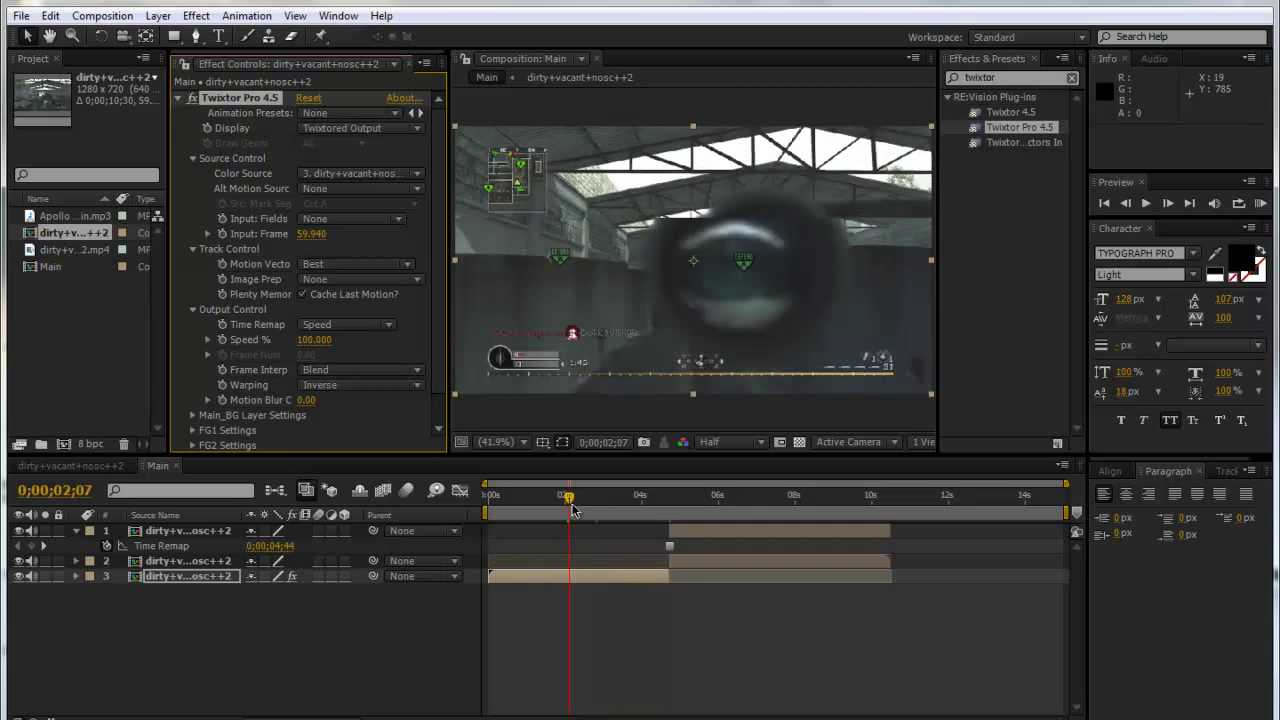
drag(575, 510, 570, 506)
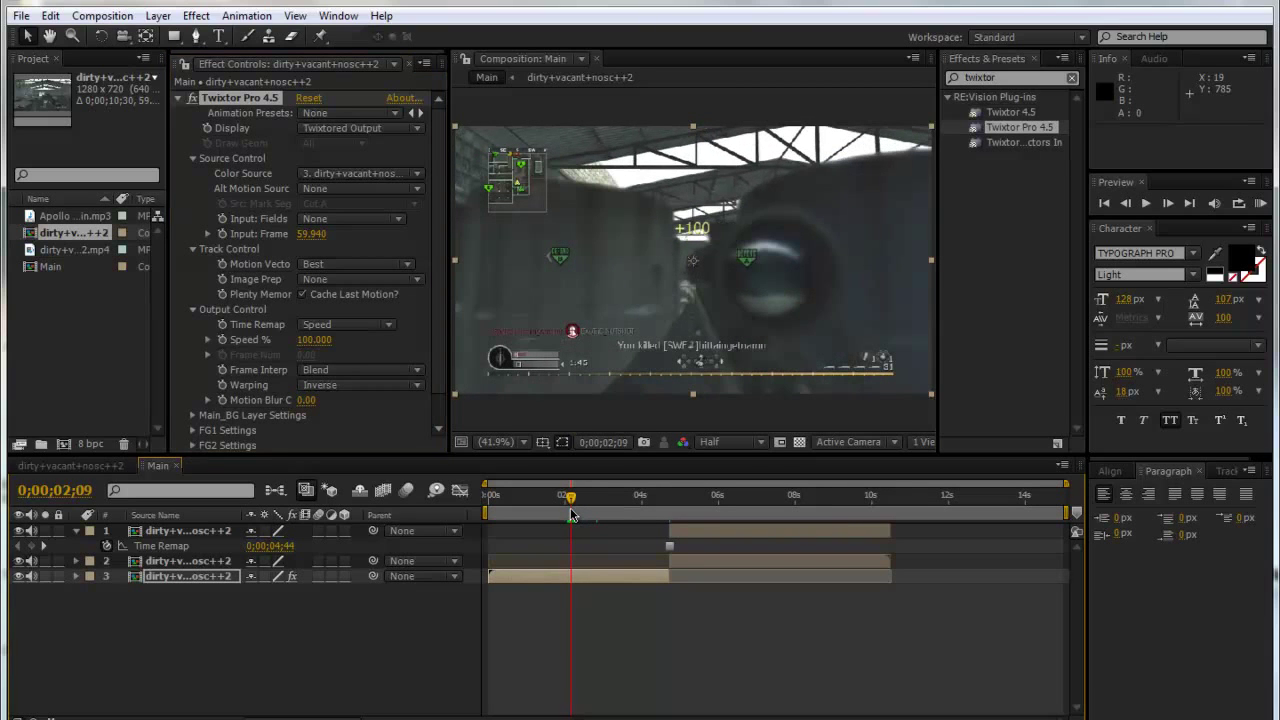
click(224, 340)
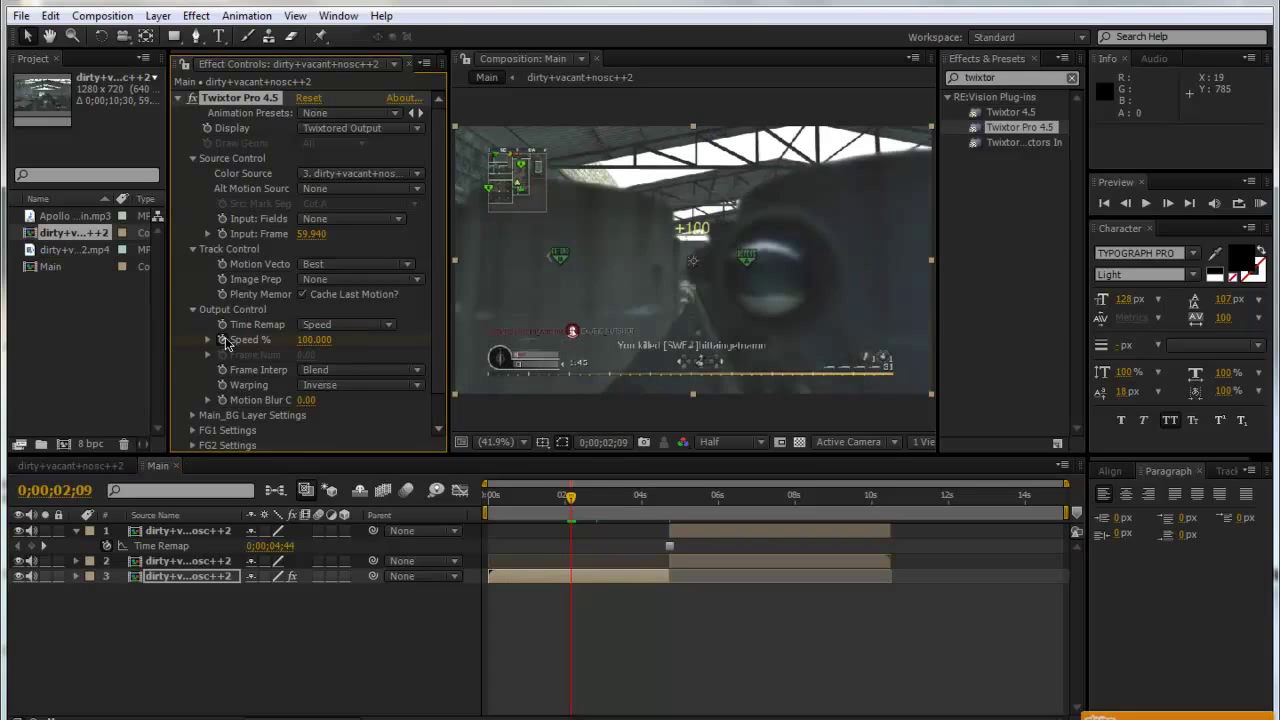
key(Page_Down)
key(Page_Down)
click(305, 340)
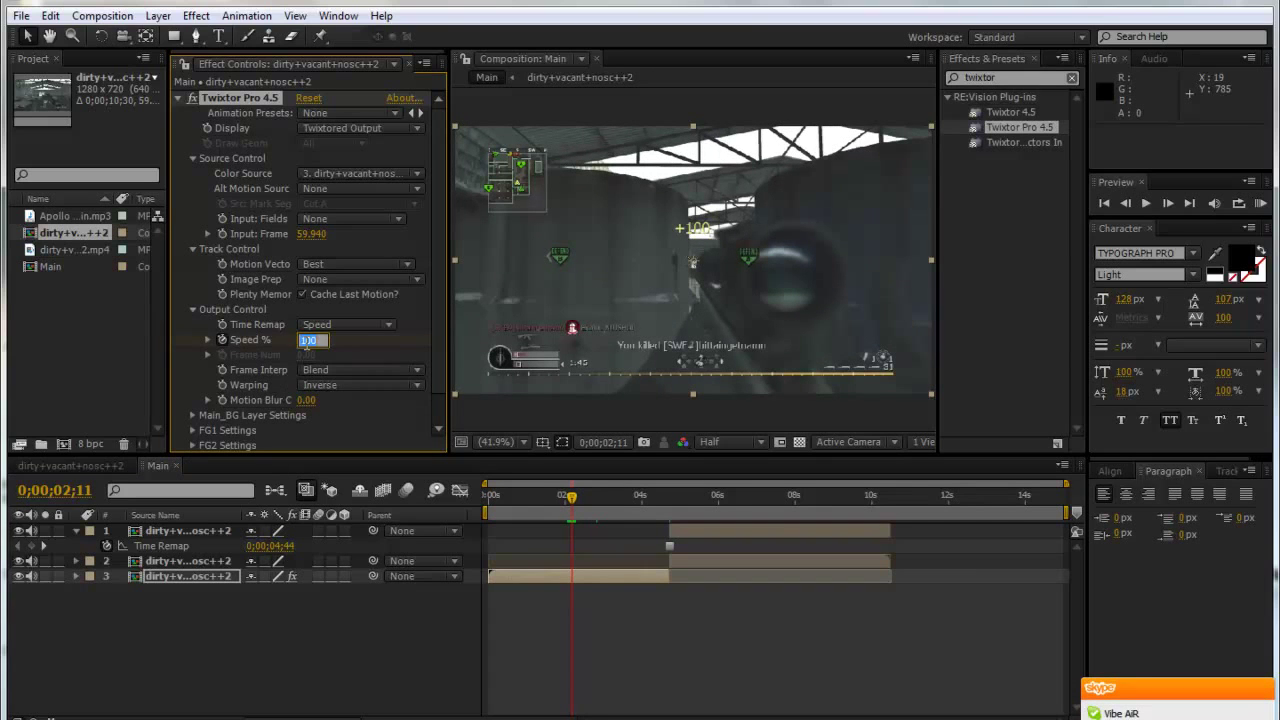
text(2)
key(Return)
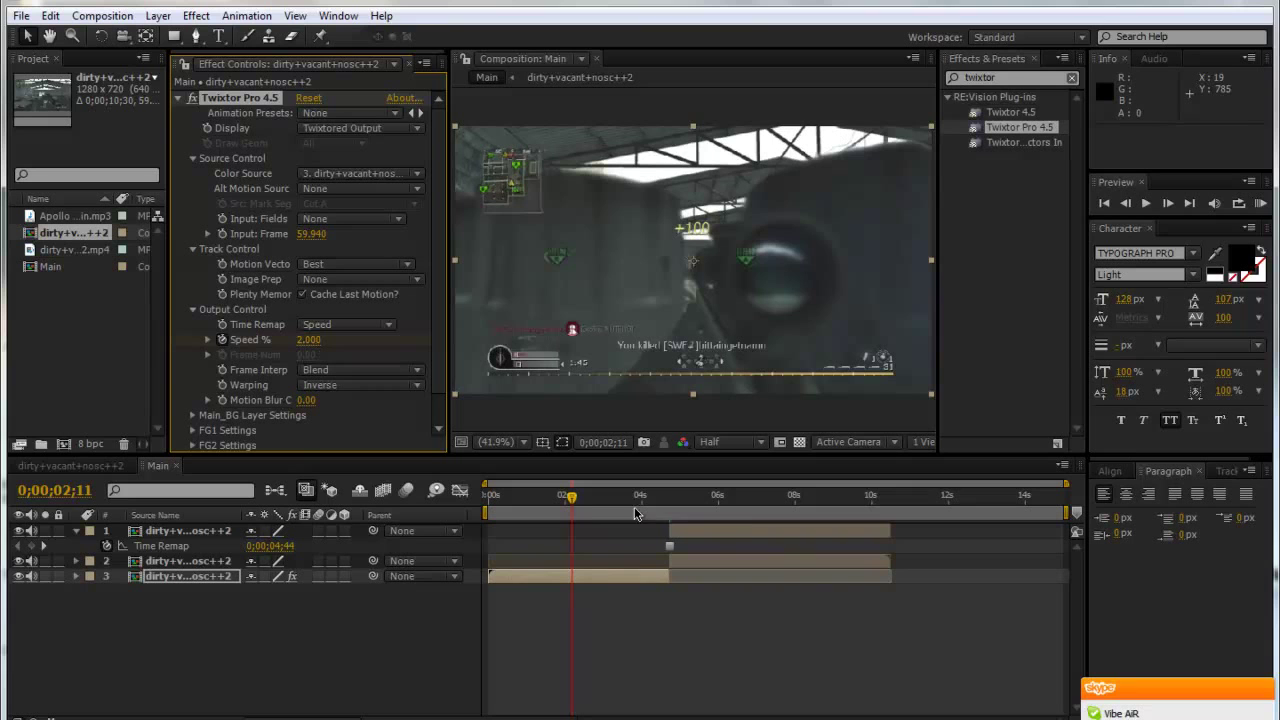
Step: Apply Fast Blur to the slowed clip layer
click(1020, 77)
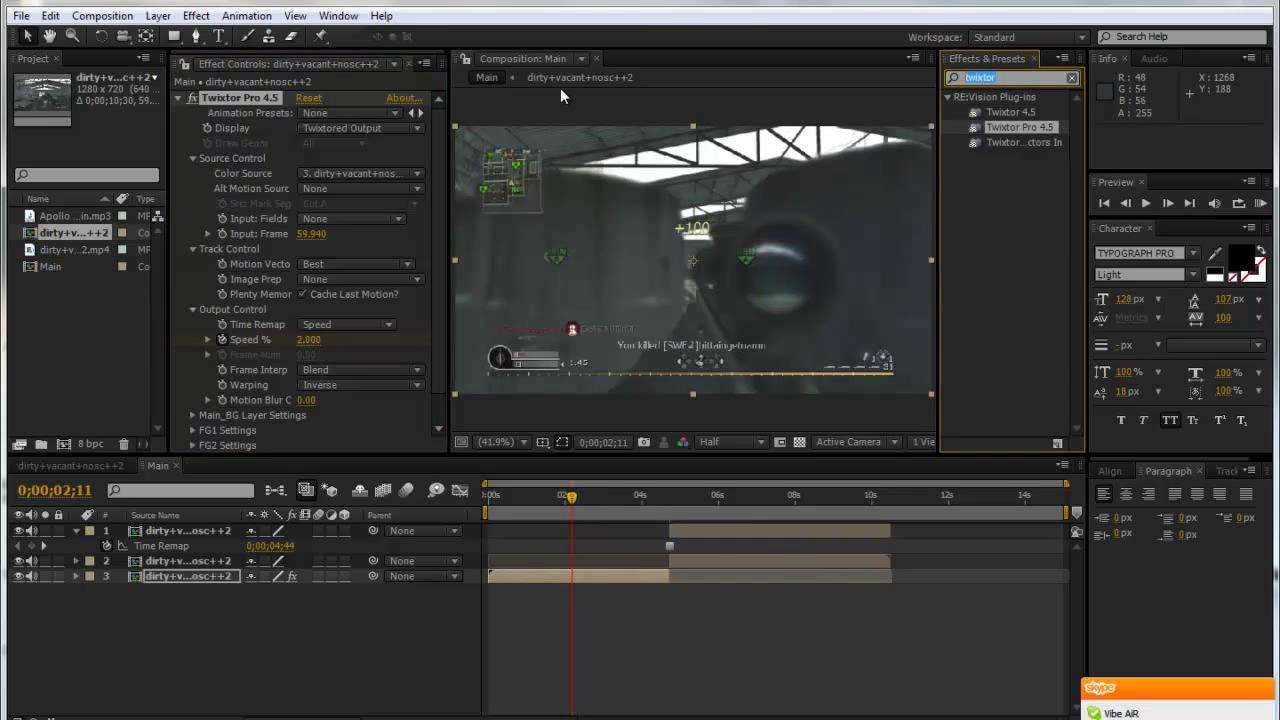
text(fast blur)
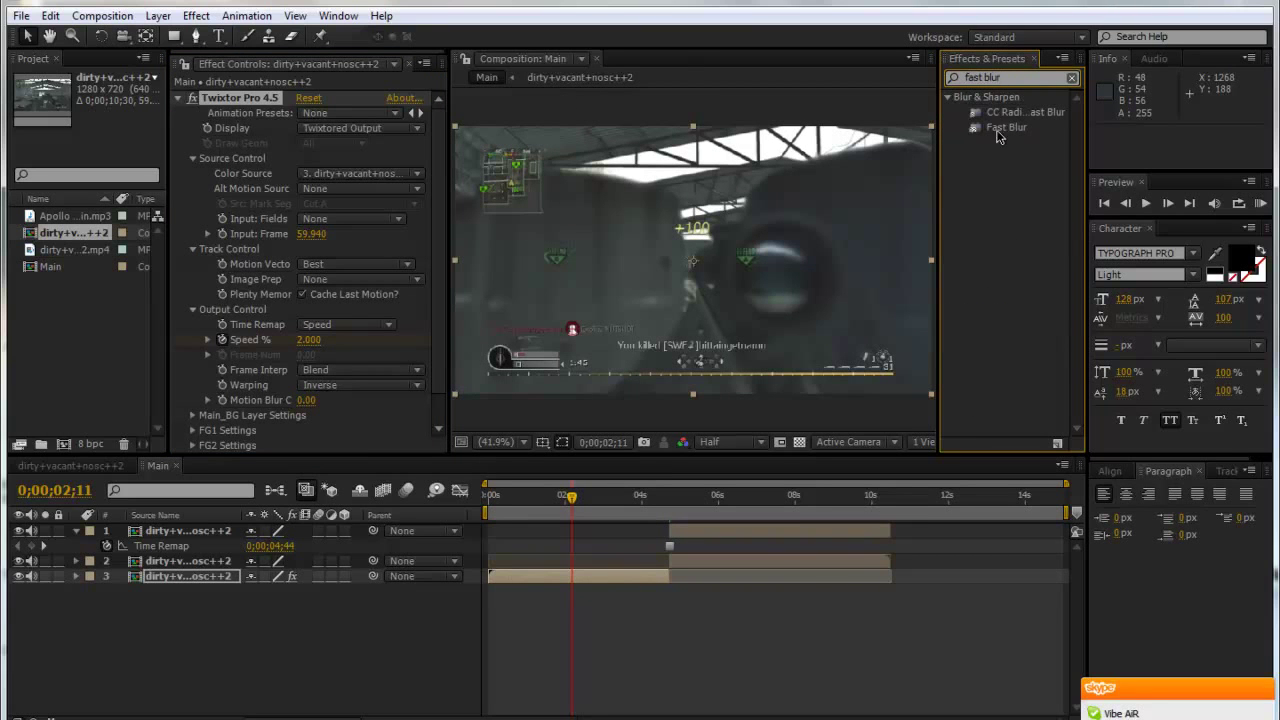
drag(996, 135, 268, 400)
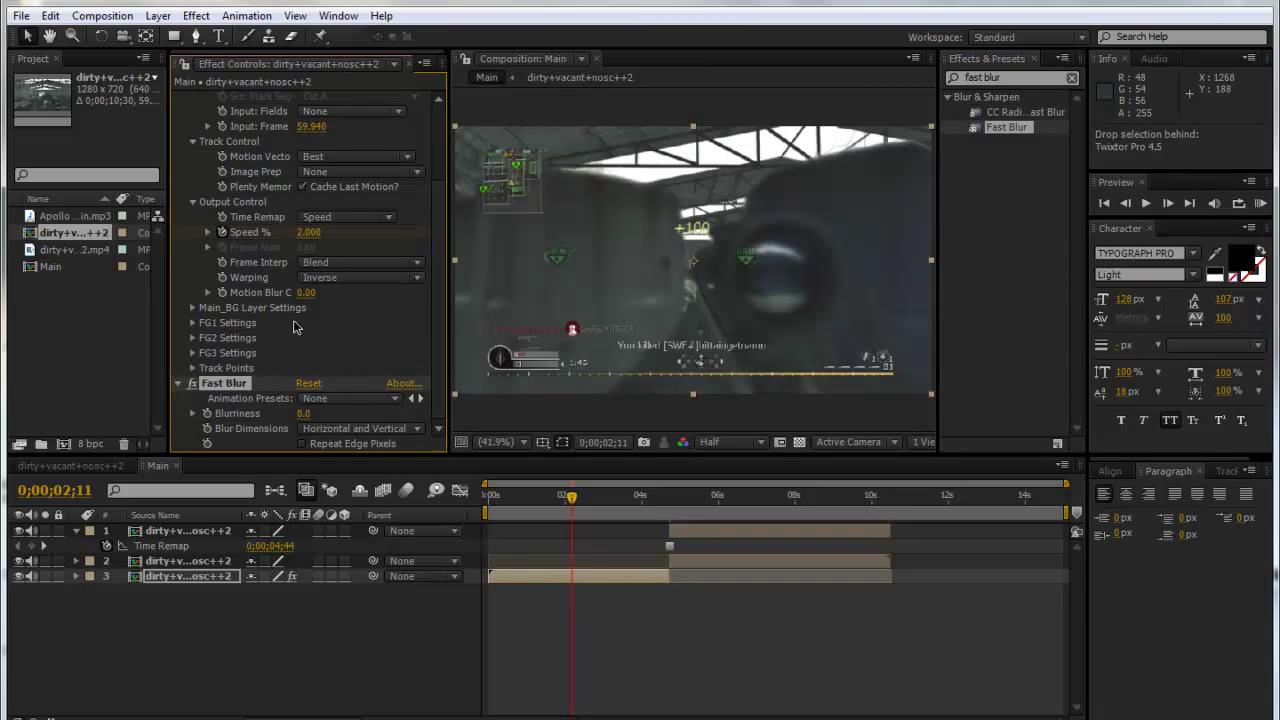
Step: Add a Blurriness 0 keyframe at 0;00;03;04
key(u)
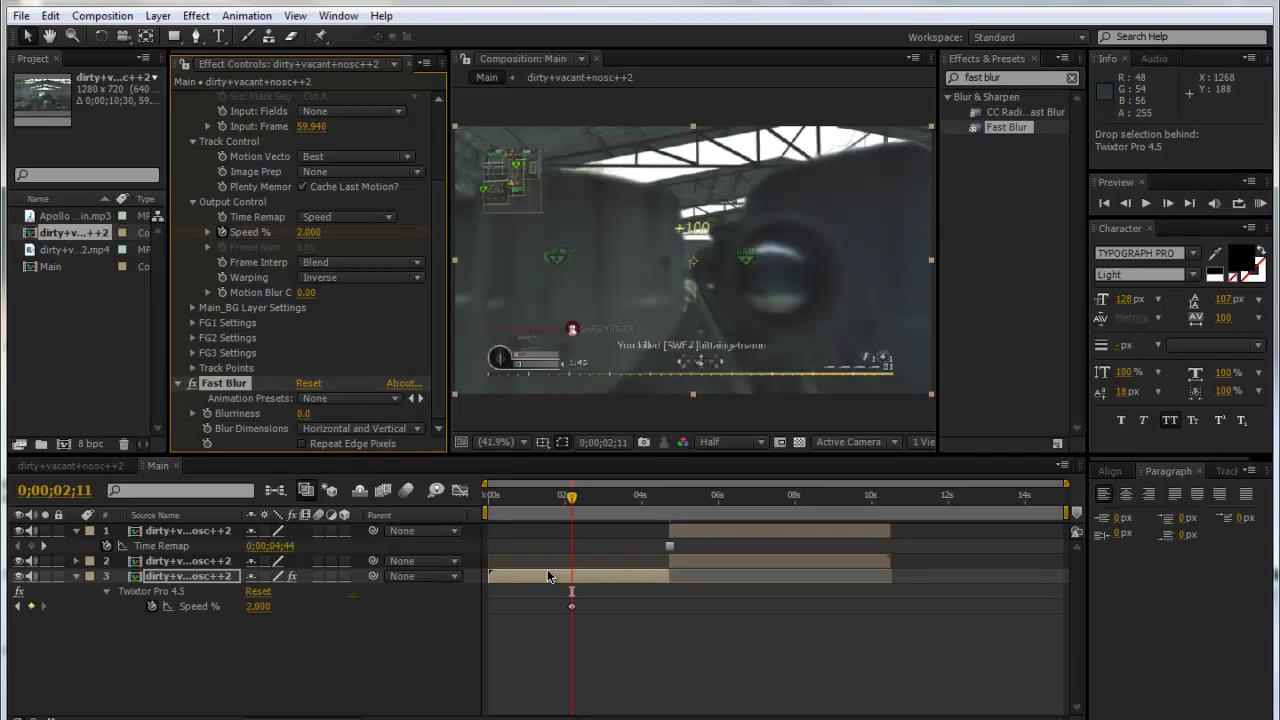
drag(571, 500, 605, 506)
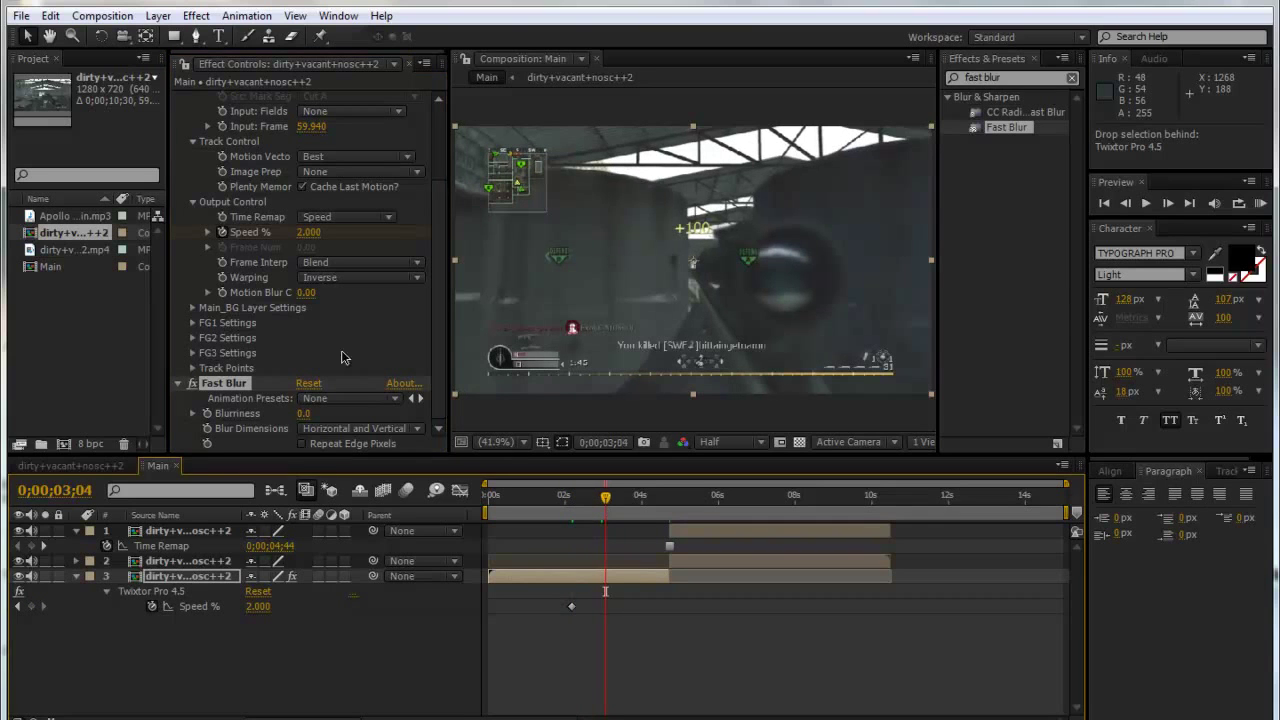
click(212, 416)
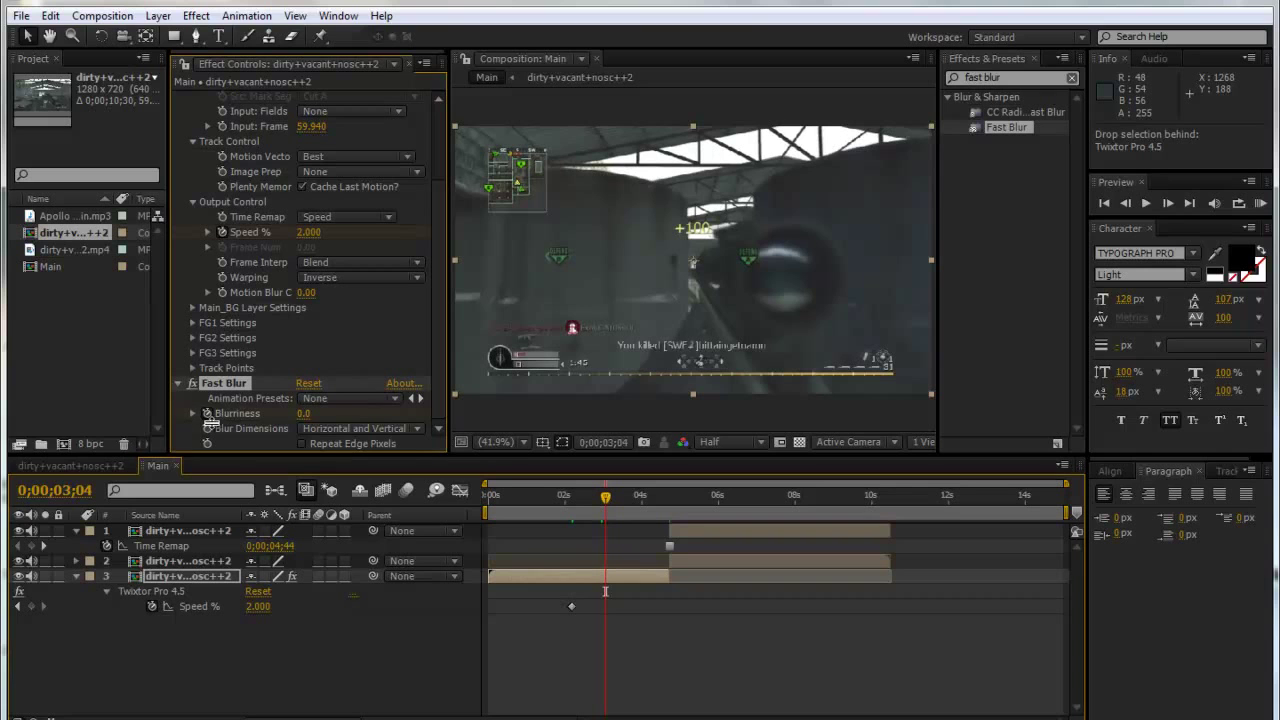
click(619, 505)
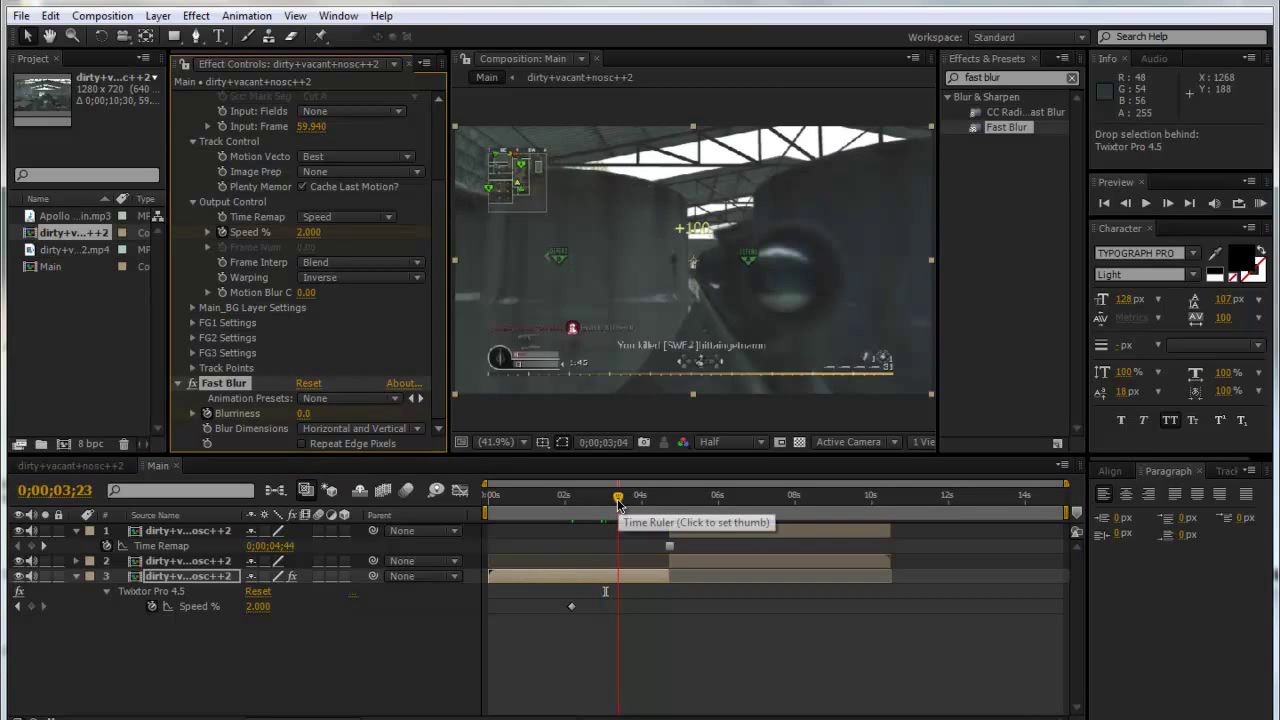
click(617, 498)
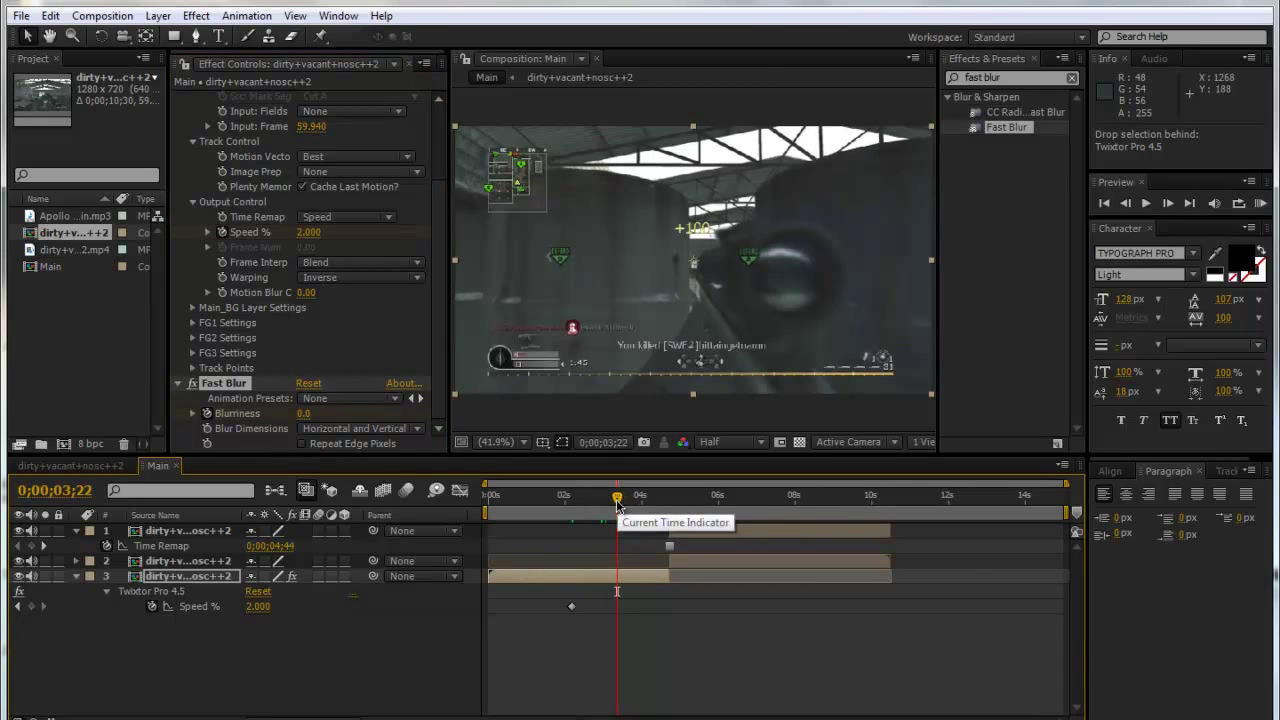
key(u)
key(u)
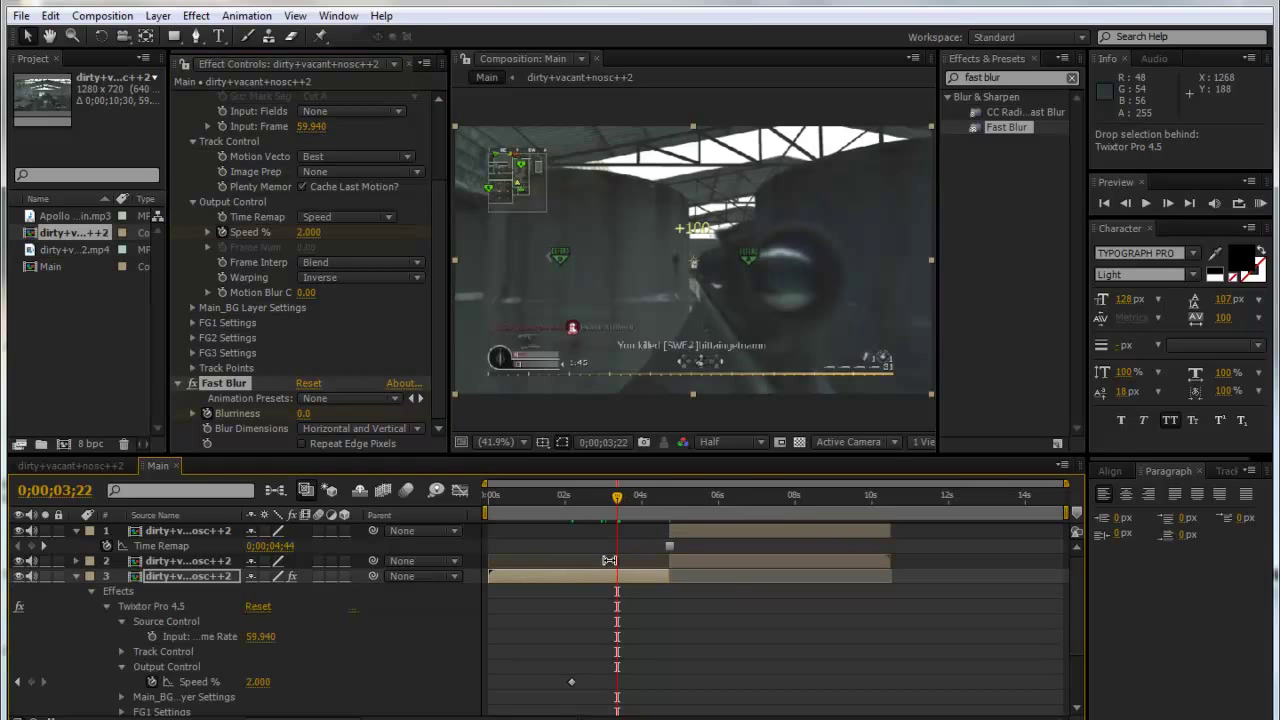
scroll(604, 530, down, 3)
click(604, 500)
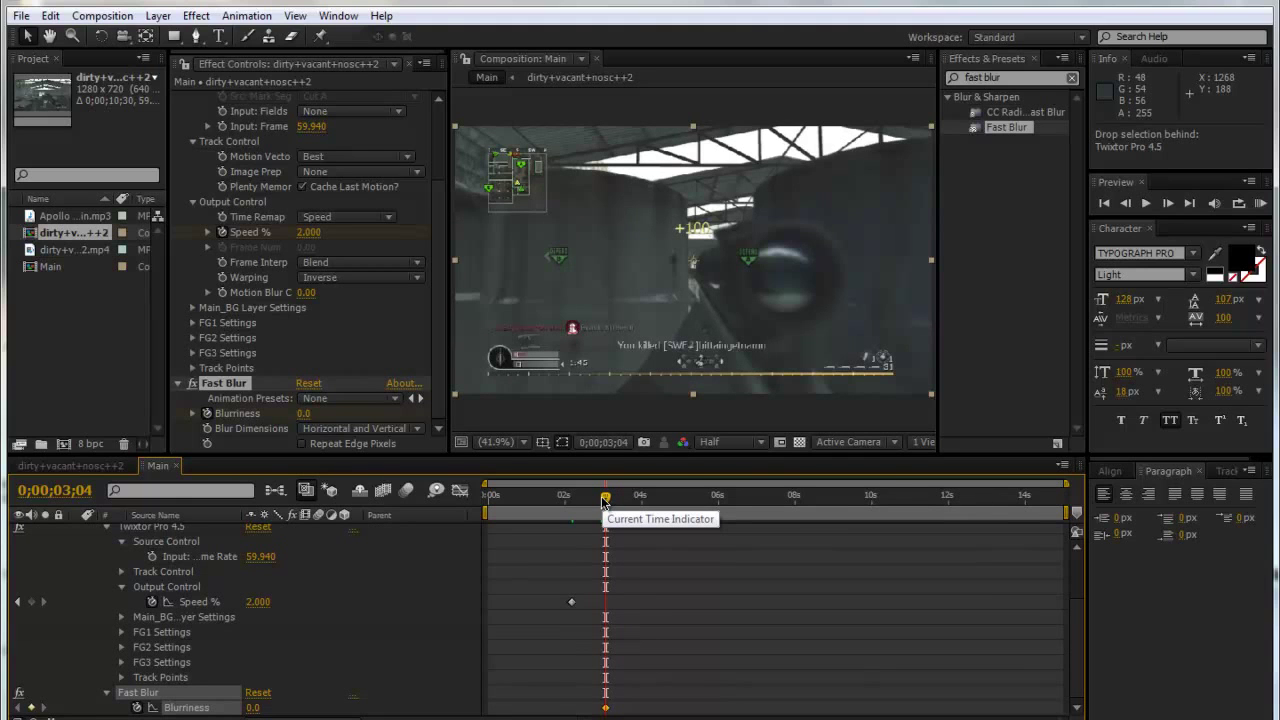
Step: Set Blurriness to 15 at 0;00;03;24 and enable Repeat Edge Pixels
drag(604, 497, 619, 497)
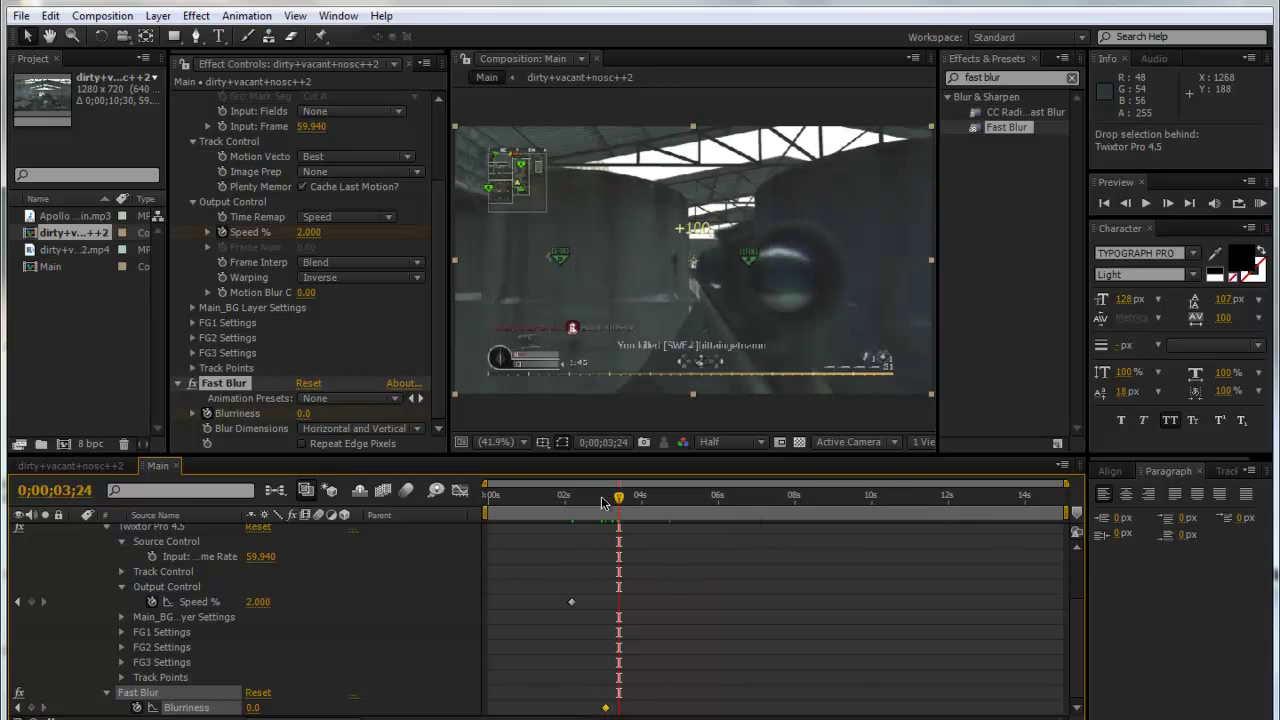
click(303, 413)
text(15)
key(Return)
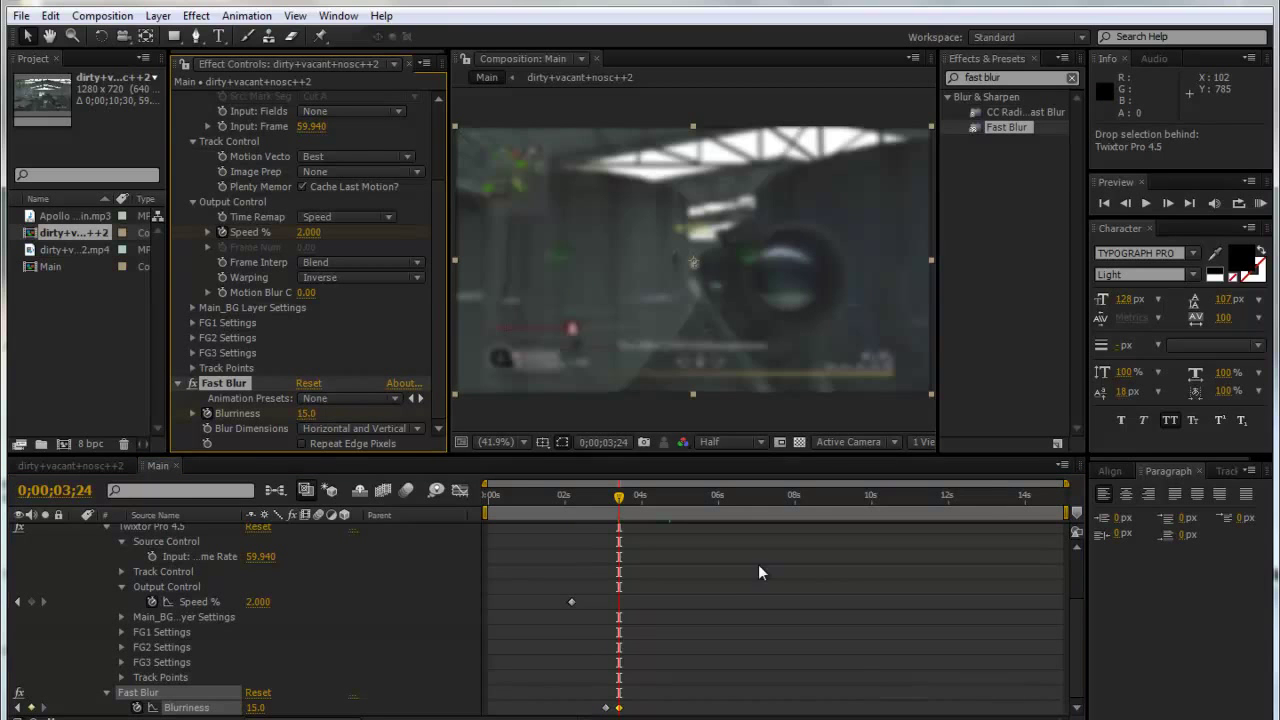
click(303, 444)
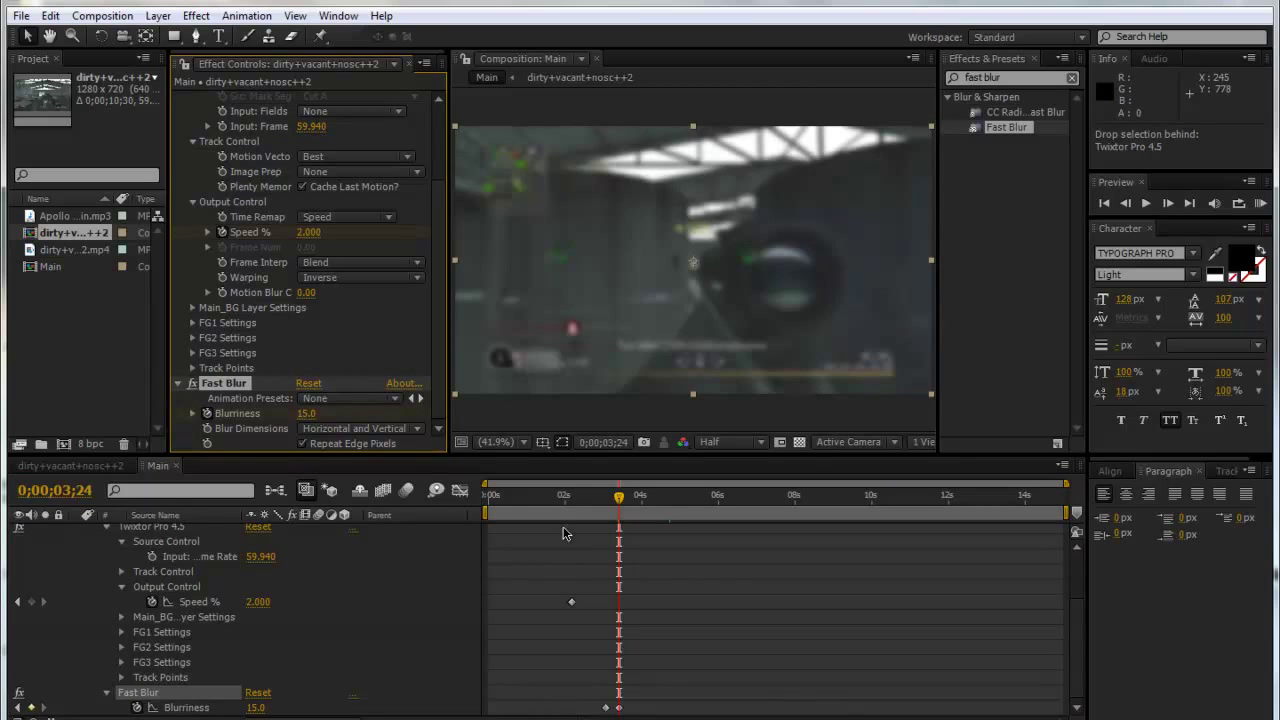
scroll(563, 533, up, 4)
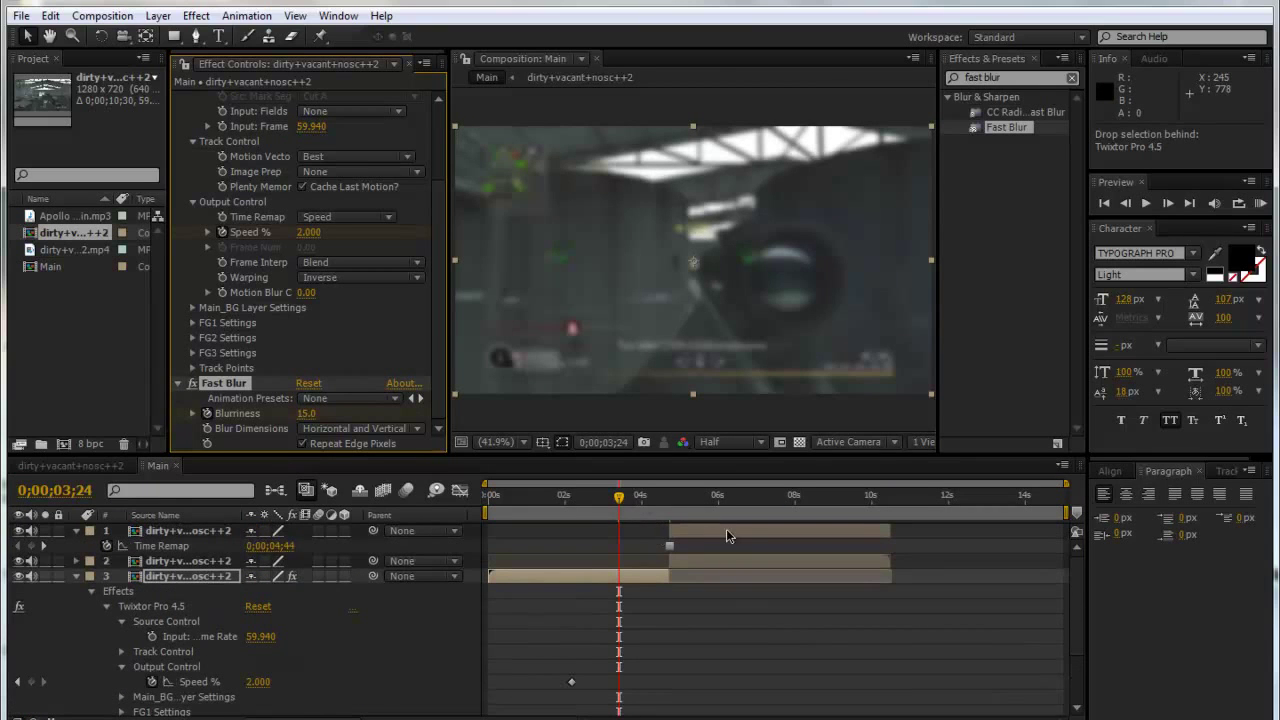
Step: Create a new 2-second composition named Scope
click(102, 15)
click(128, 38)
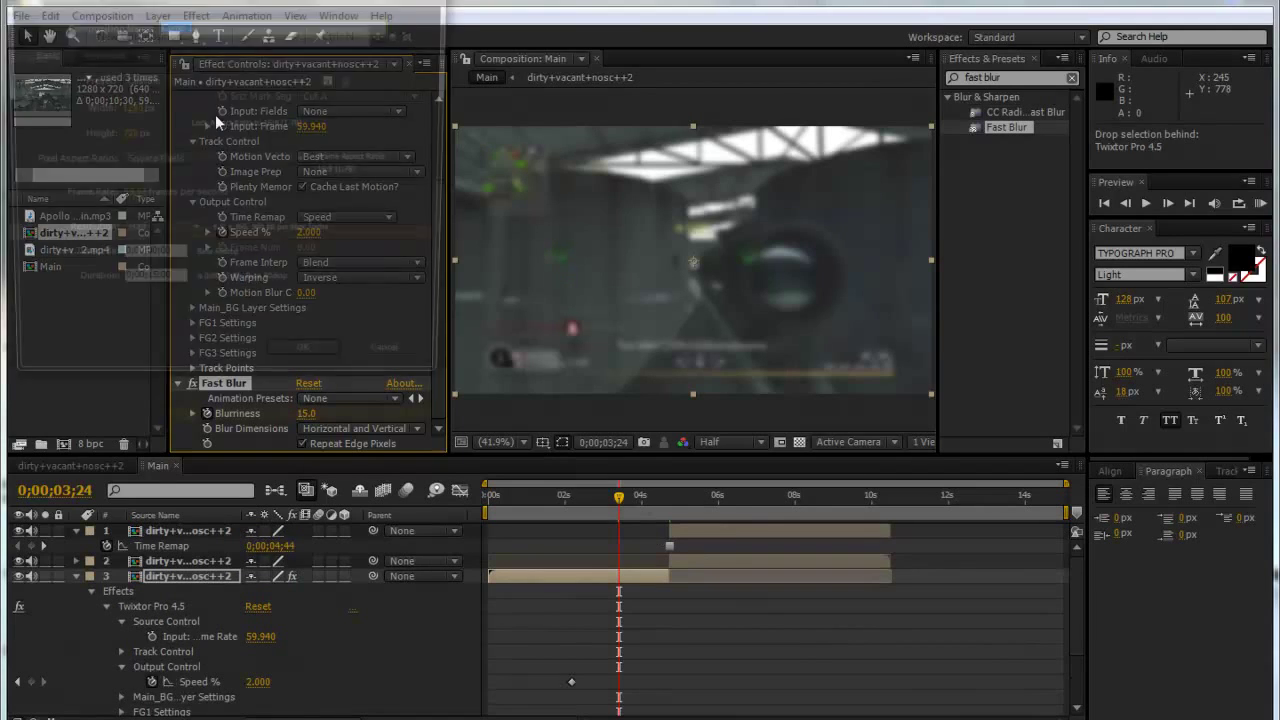
text(Scop)
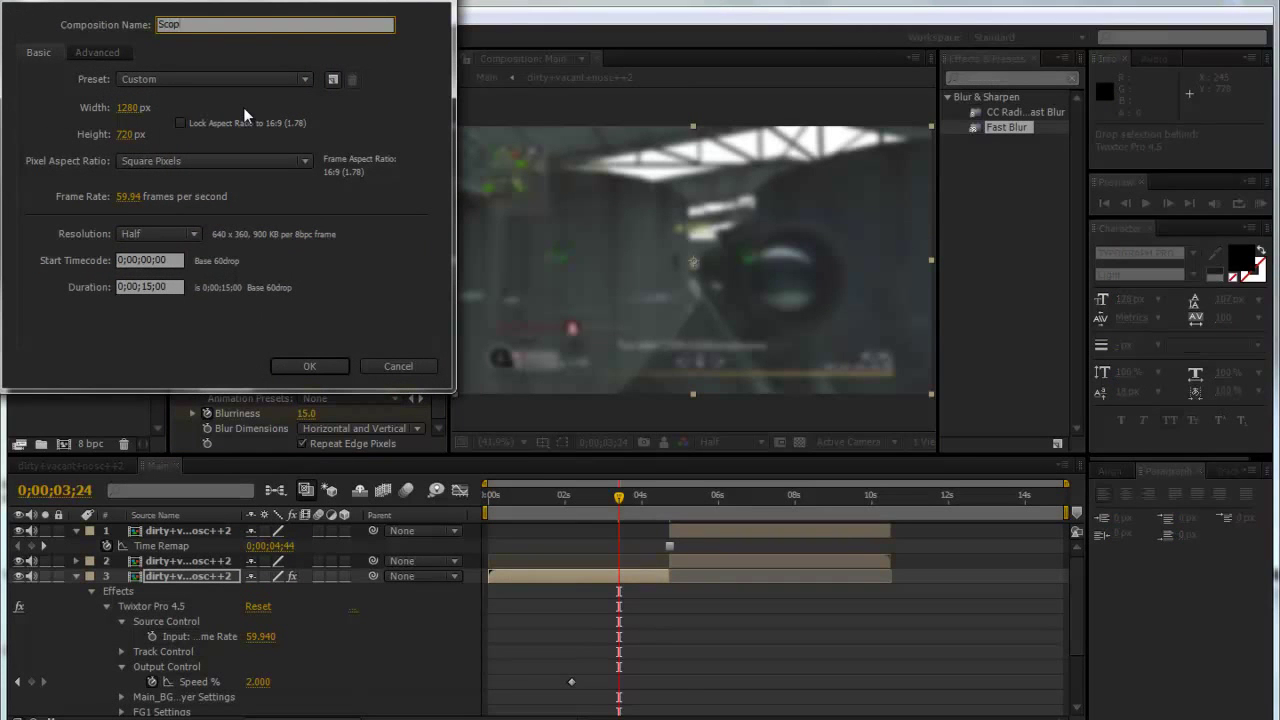
text(e)
click(150, 288)
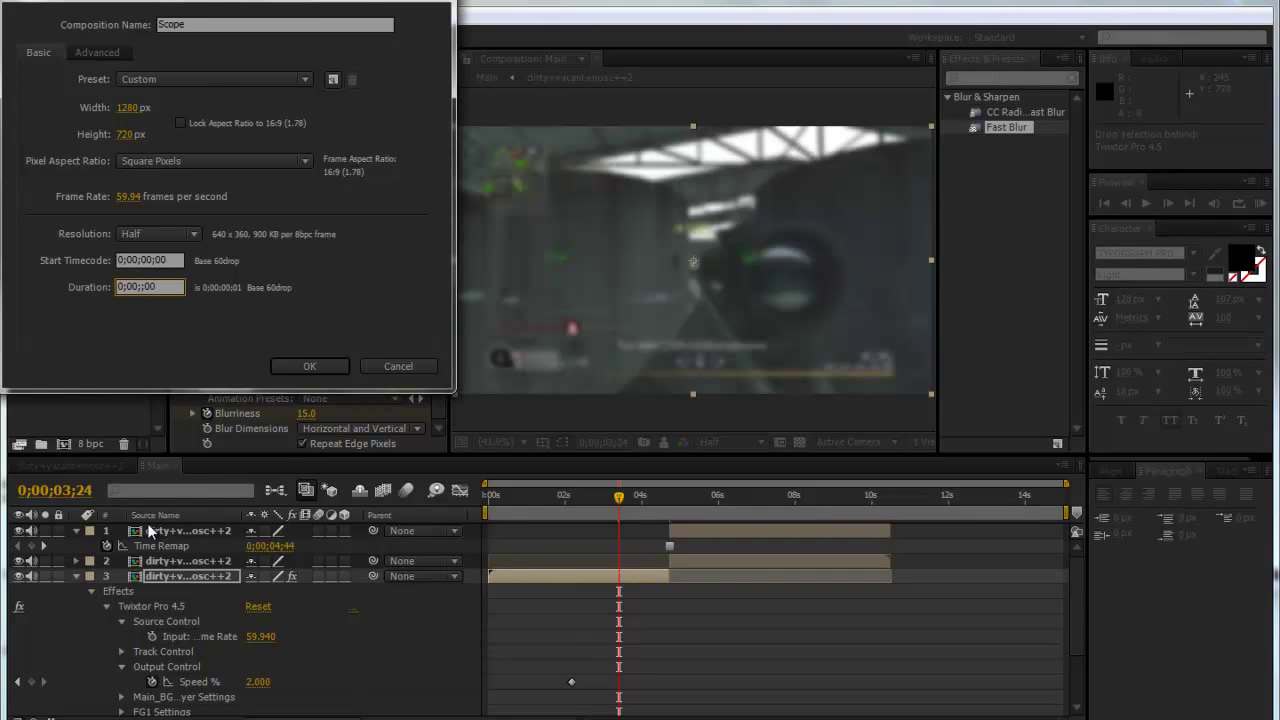
key(Return)
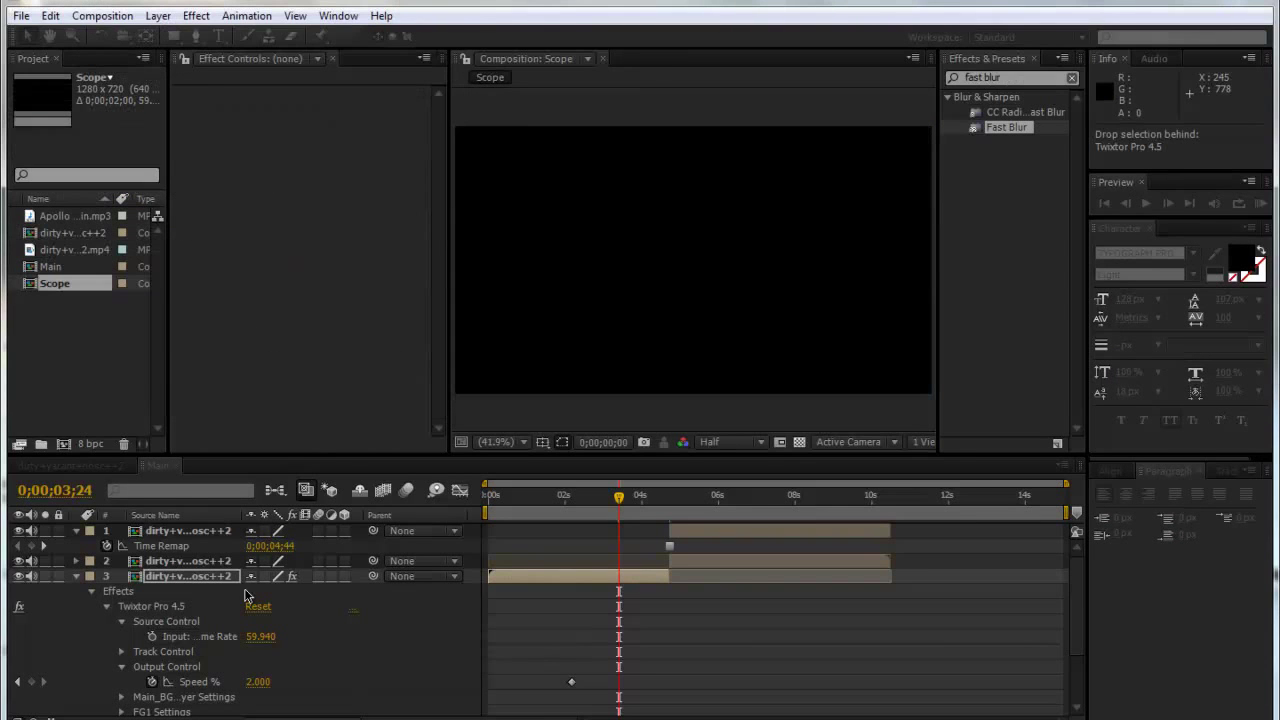
Step: Cut the time-remapped clip copy out of the Main composition
click(158, 467)
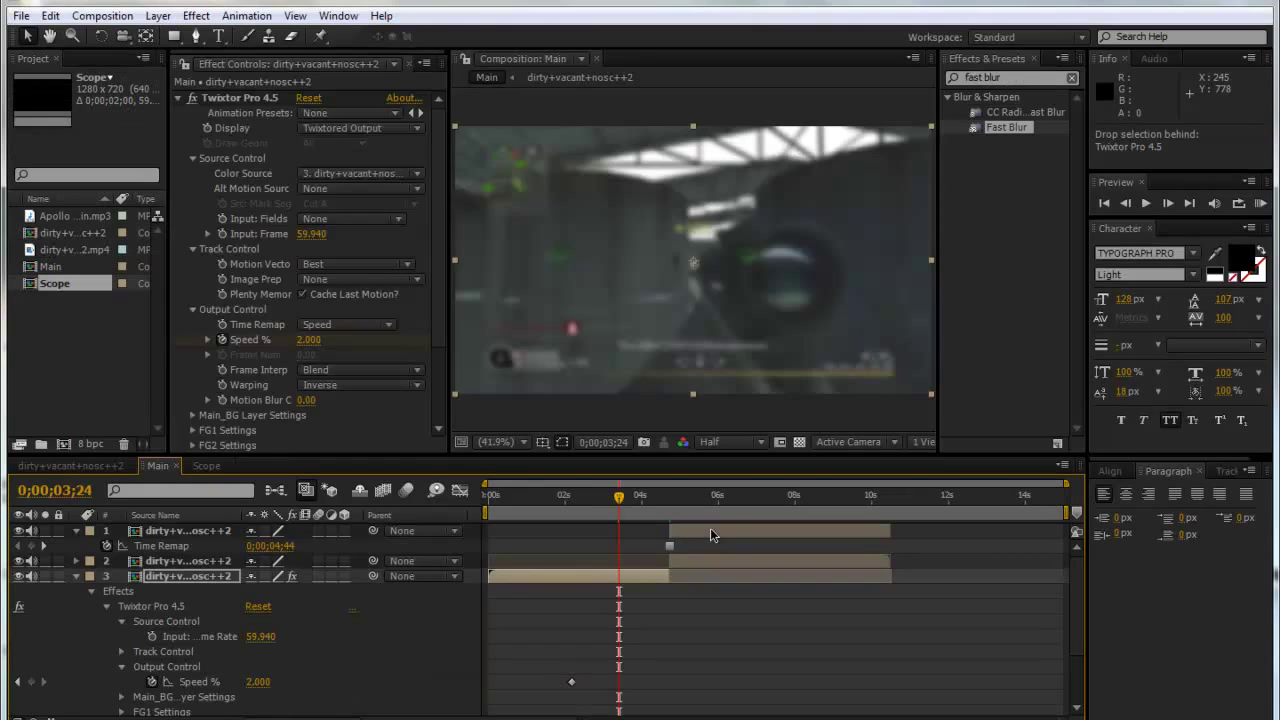
click(710, 529)
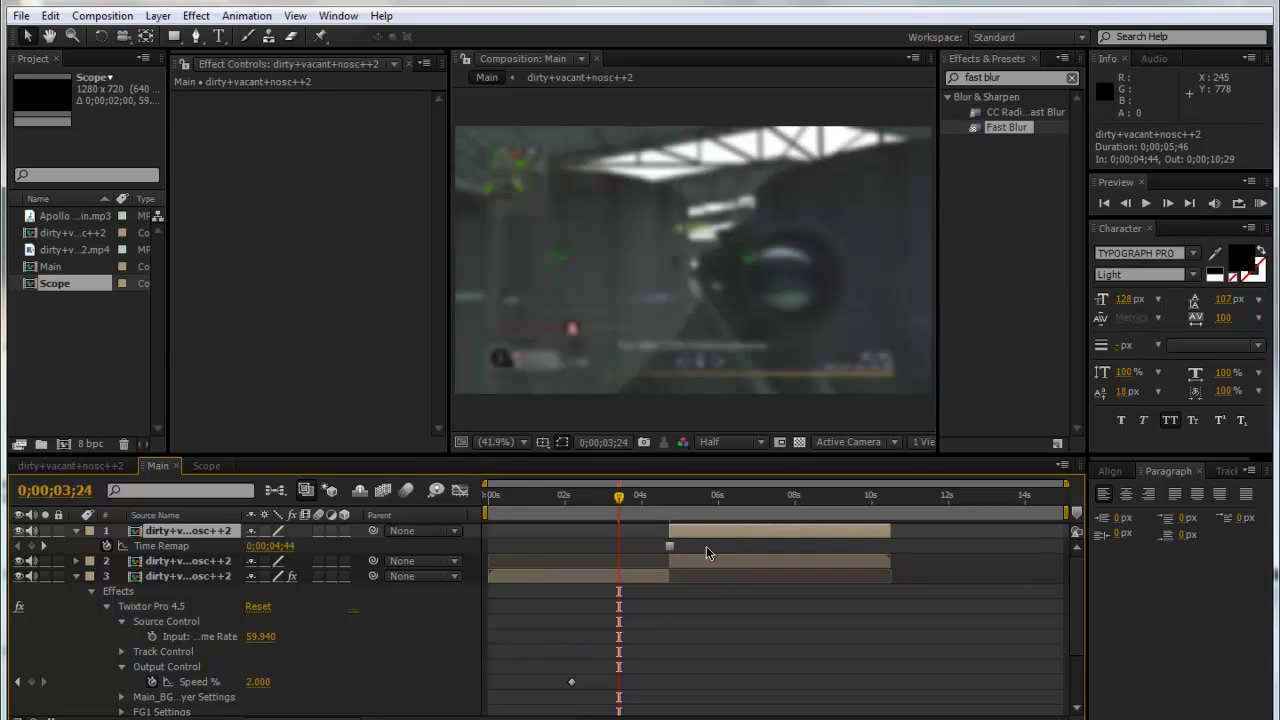
key(ctrl+x)
Step: Paste the clip copy into Scope and go to frame 0;00;00;51
click(206, 466)
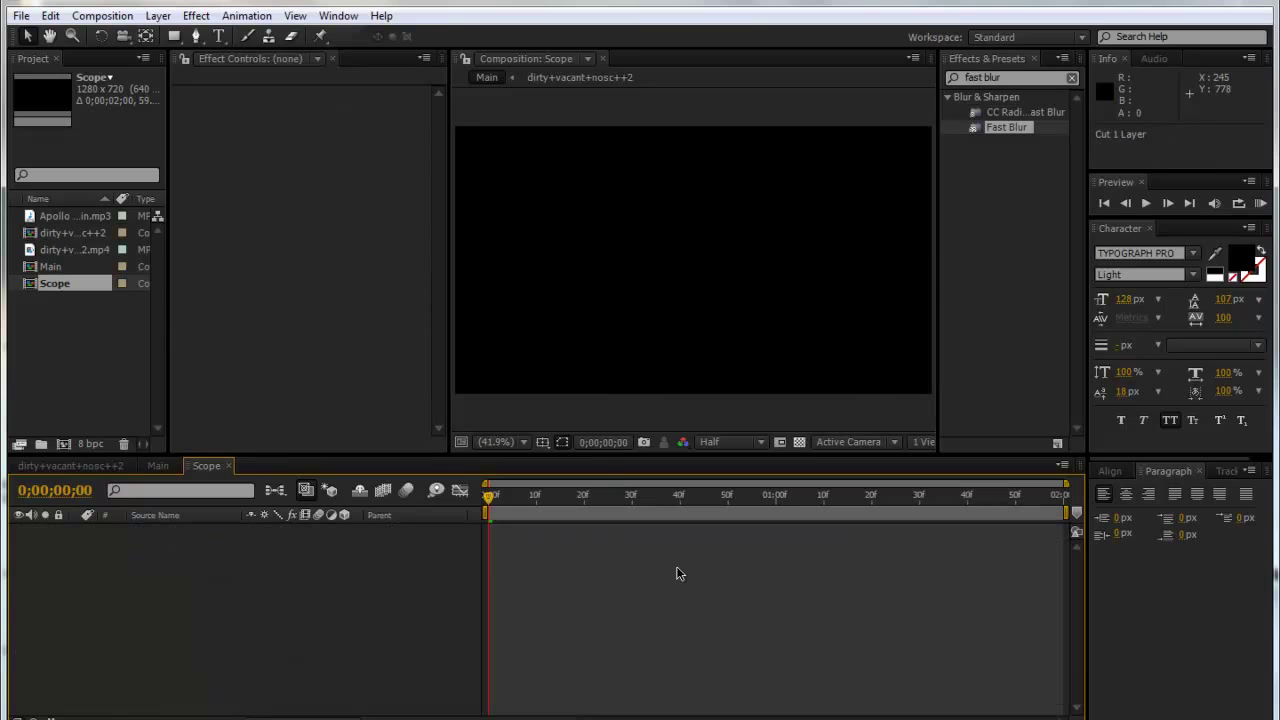
key(ctrl+v)
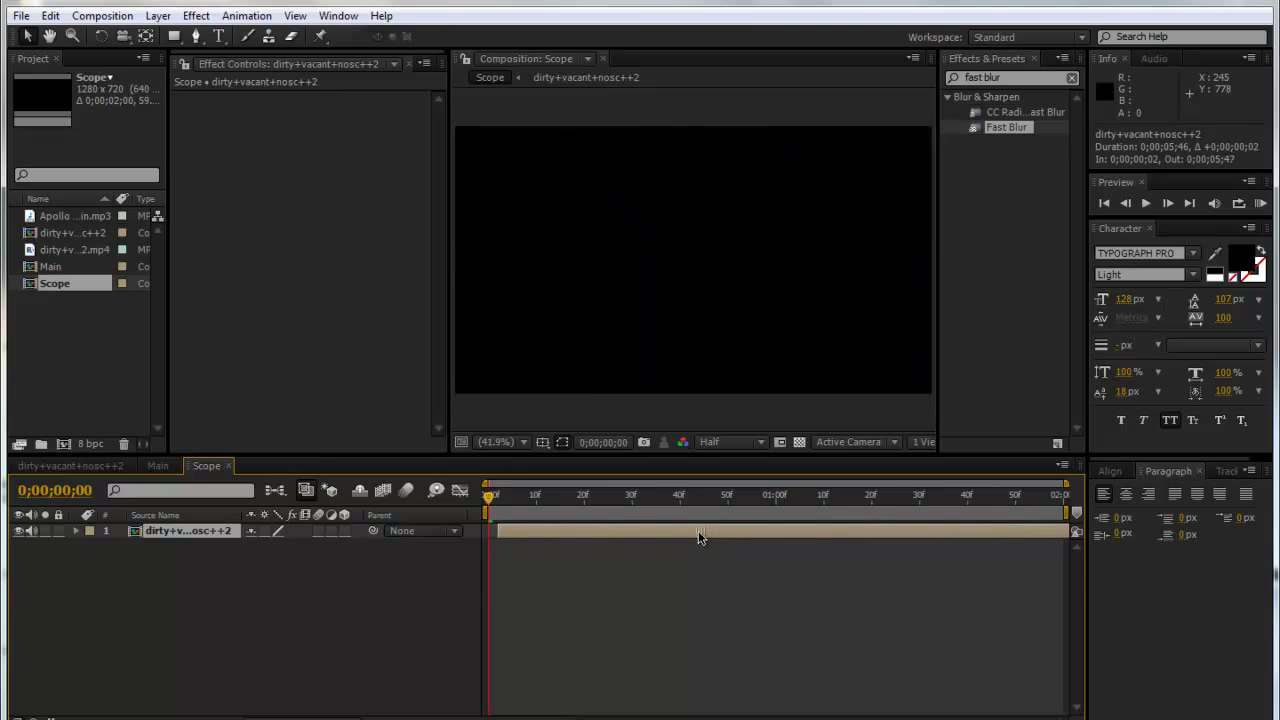
drag(536, 502, 732, 505)
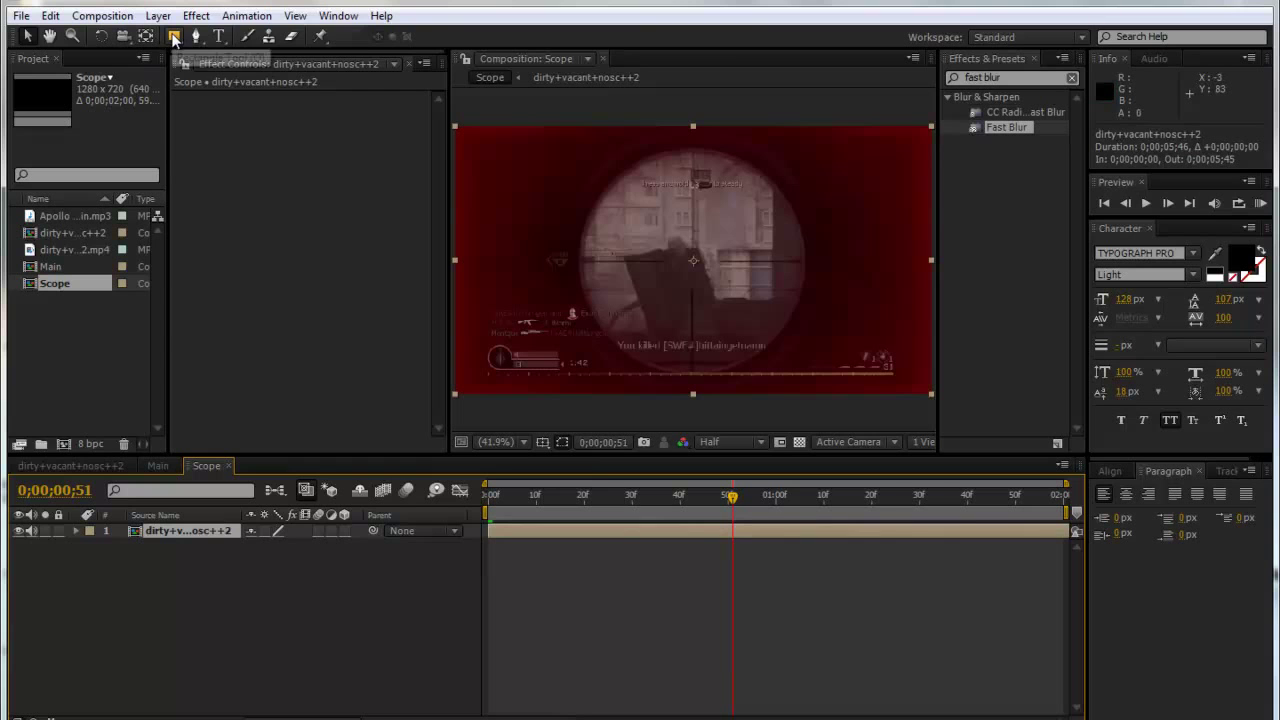
Step: Draw a centred circular Ellipse mask over the crosshair
drag(174, 40, 220, 82)
scroll(708, 283, up, 1)
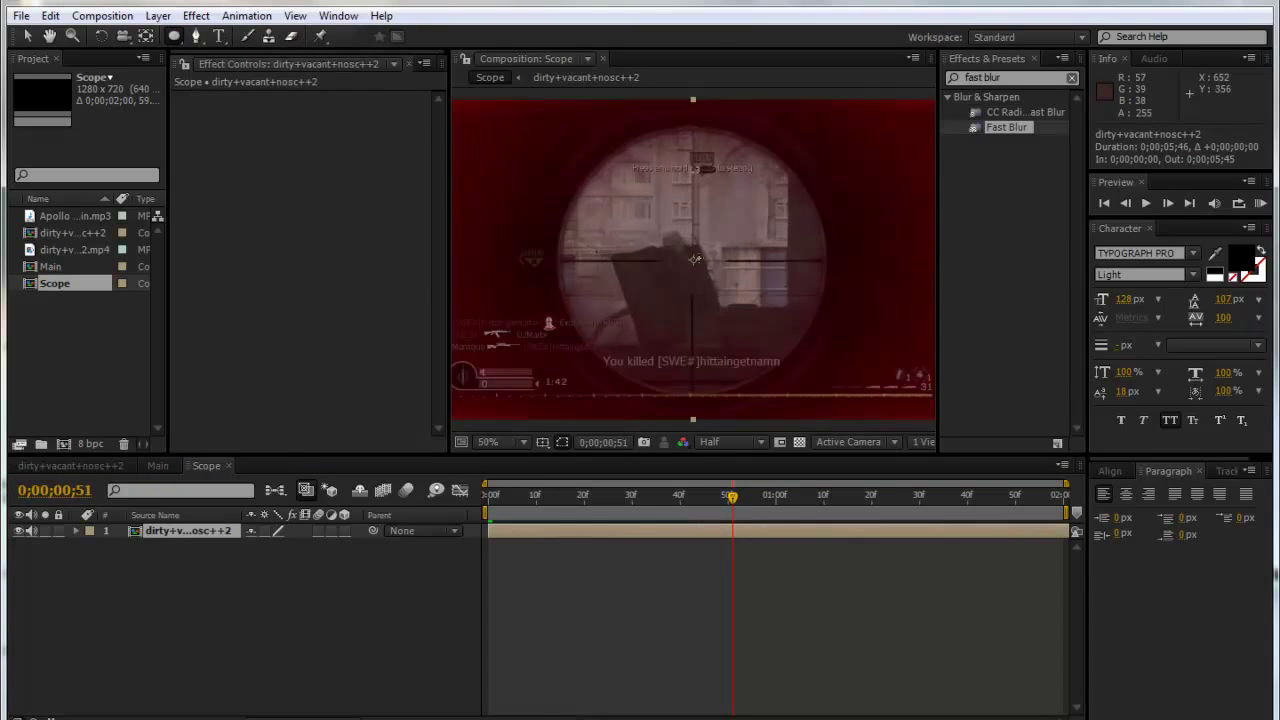
scroll(694, 259, up, 2)
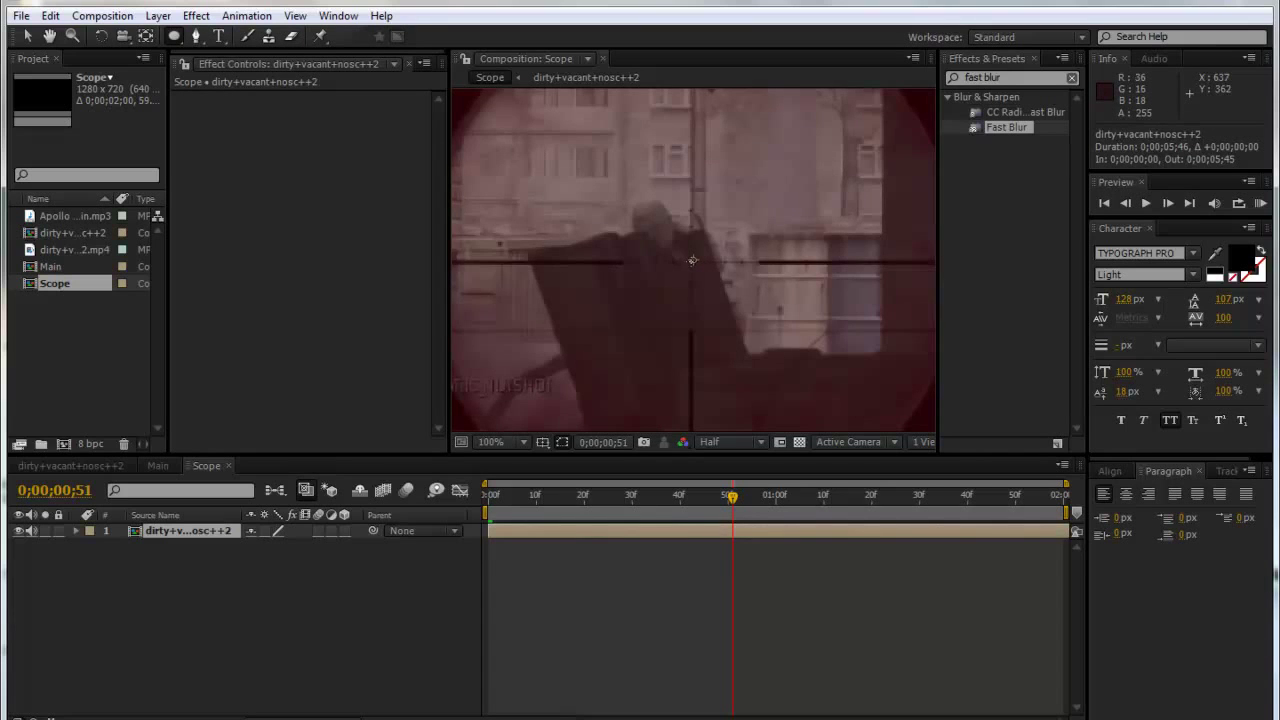
drag(692, 260, 954, 337)
key(shift)
key(ctrl)
Step: Fit the viewer magnification and preview the masked scope footage
click(509, 444)
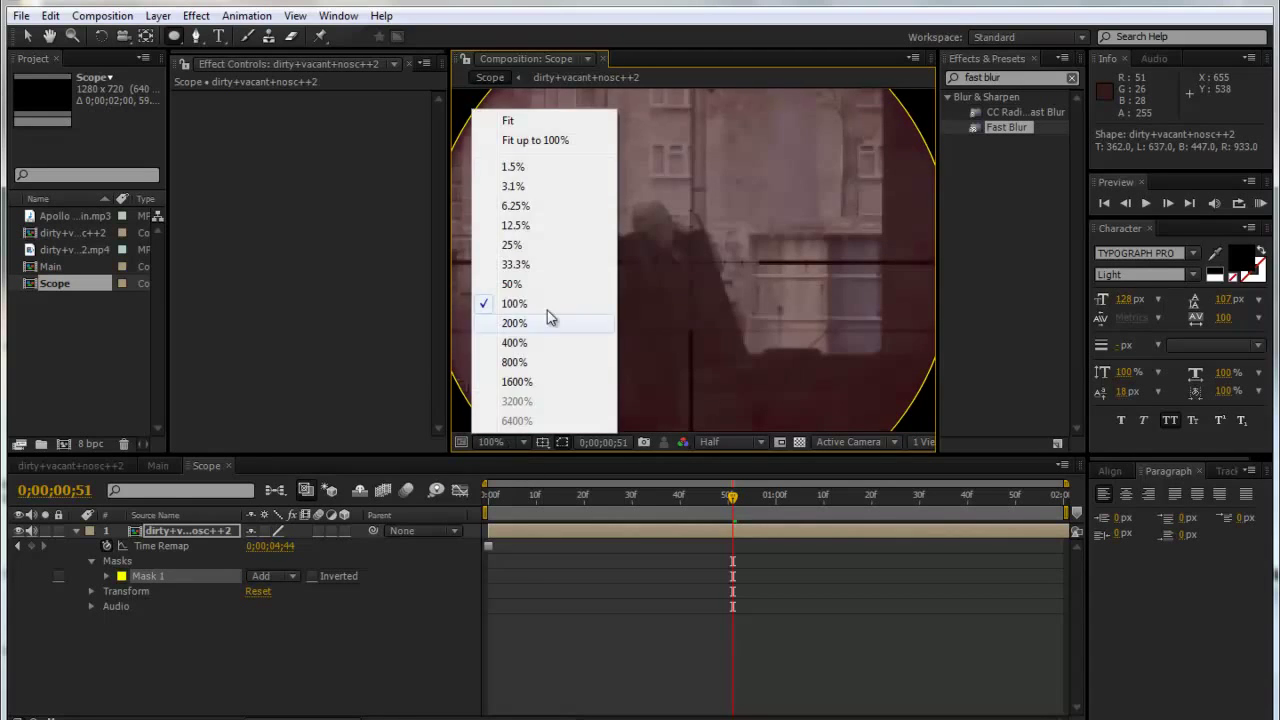
click(545, 133)
click(551, 646)
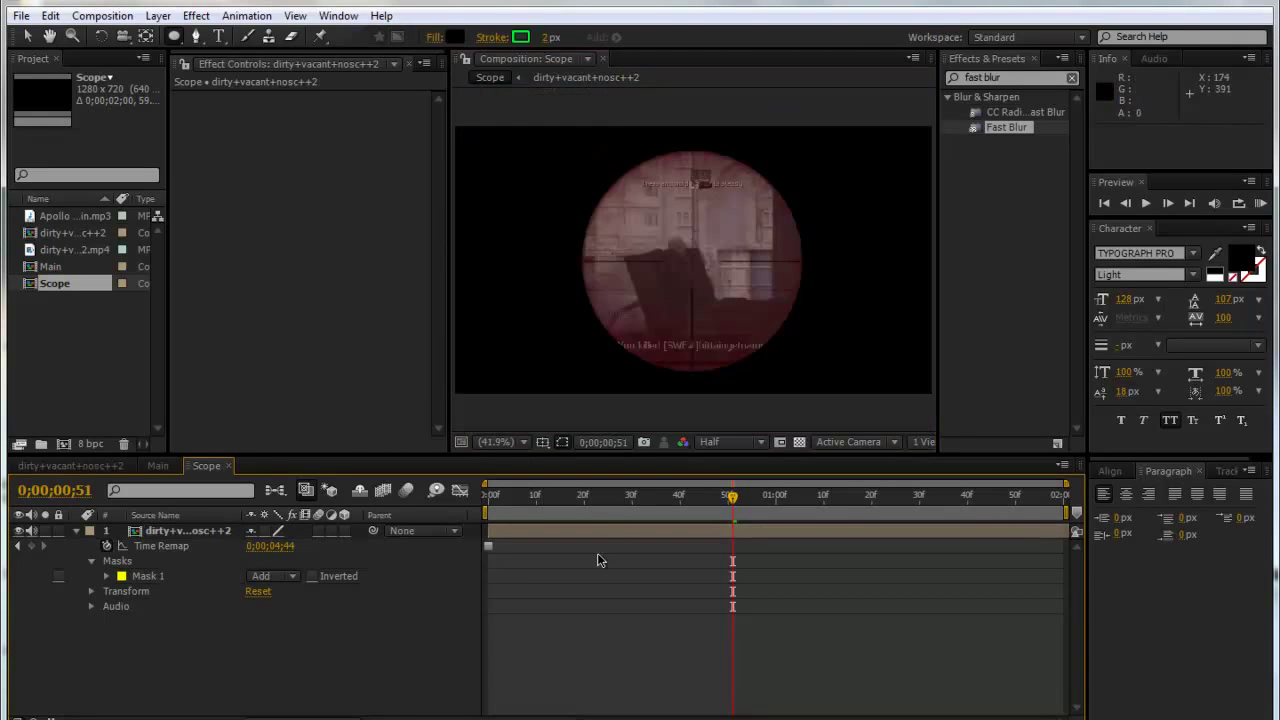
click(585, 495)
key(space)
Step: Add the Scope comp as a layer in Main and move it later
click(167, 465)
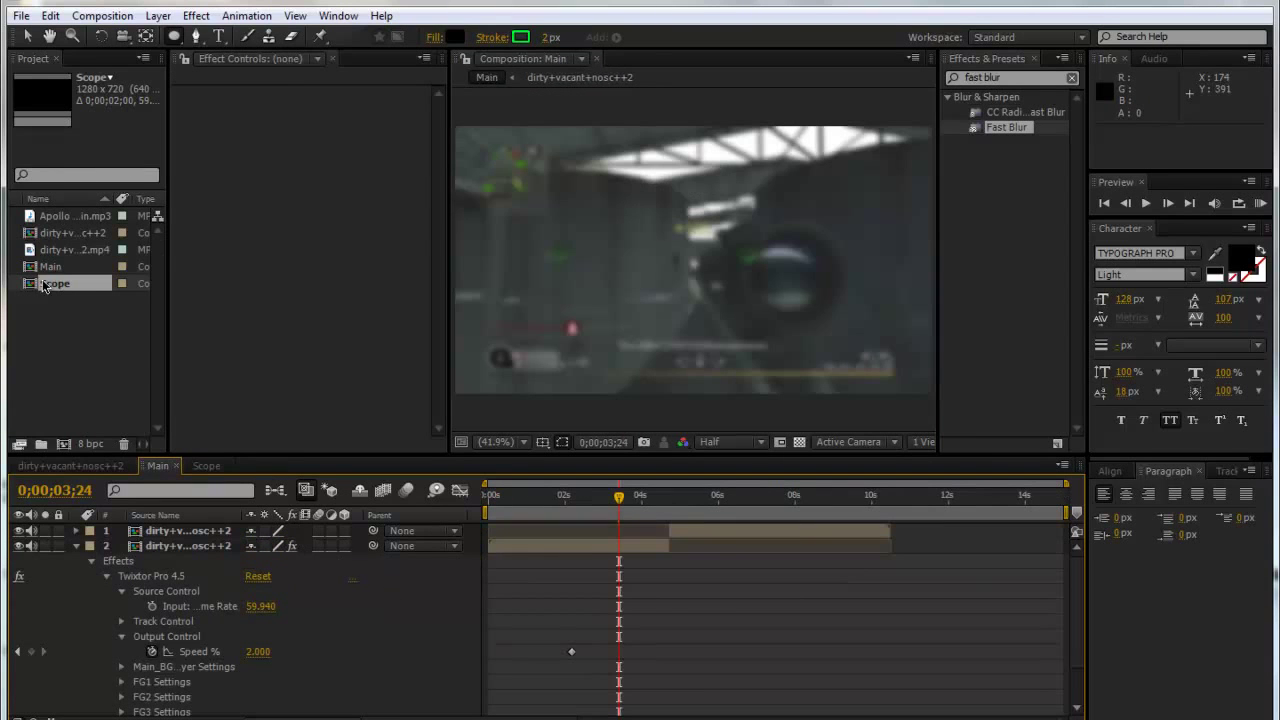
drag(44, 286, 264, 538)
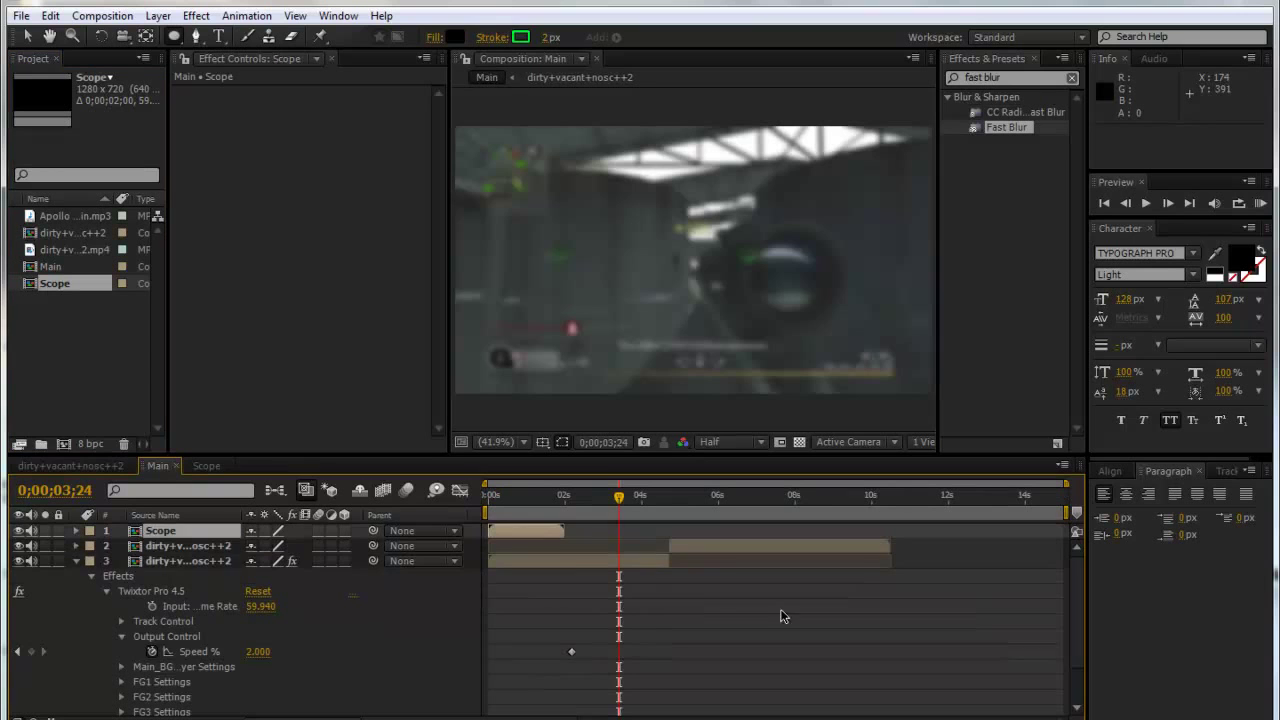
drag(528, 529, 623, 545)
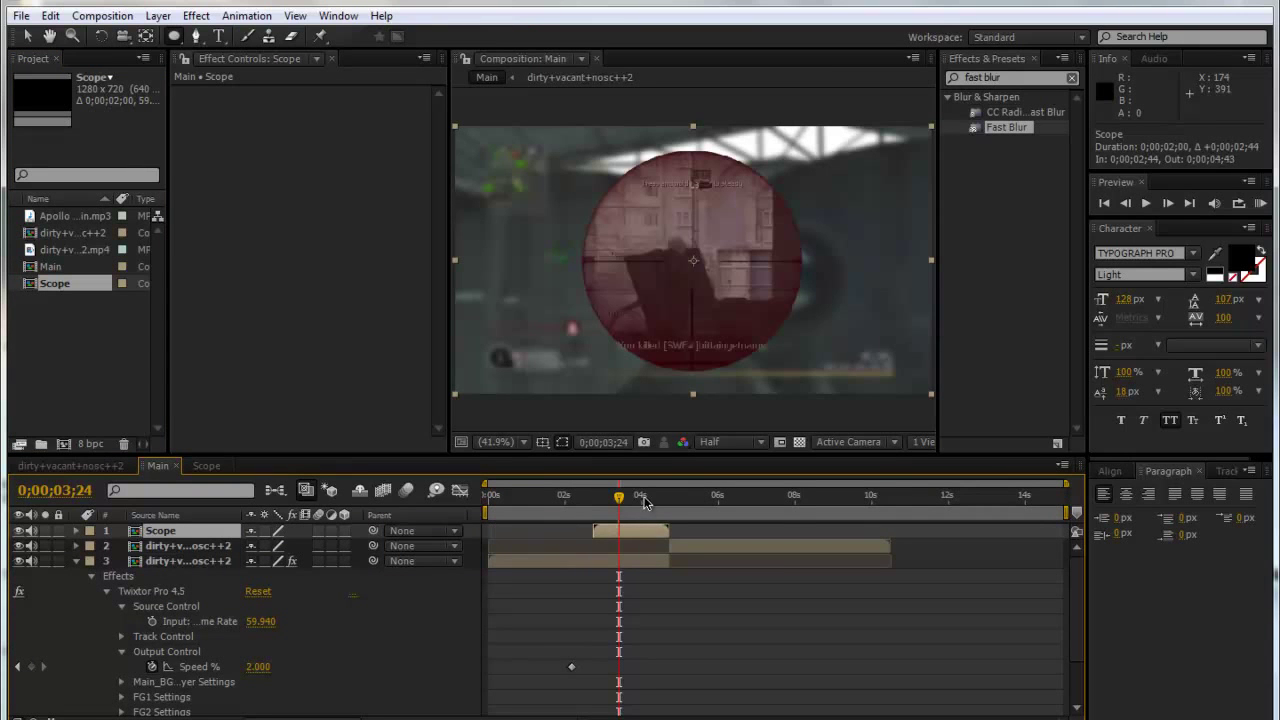
drag(620, 497, 665, 510)
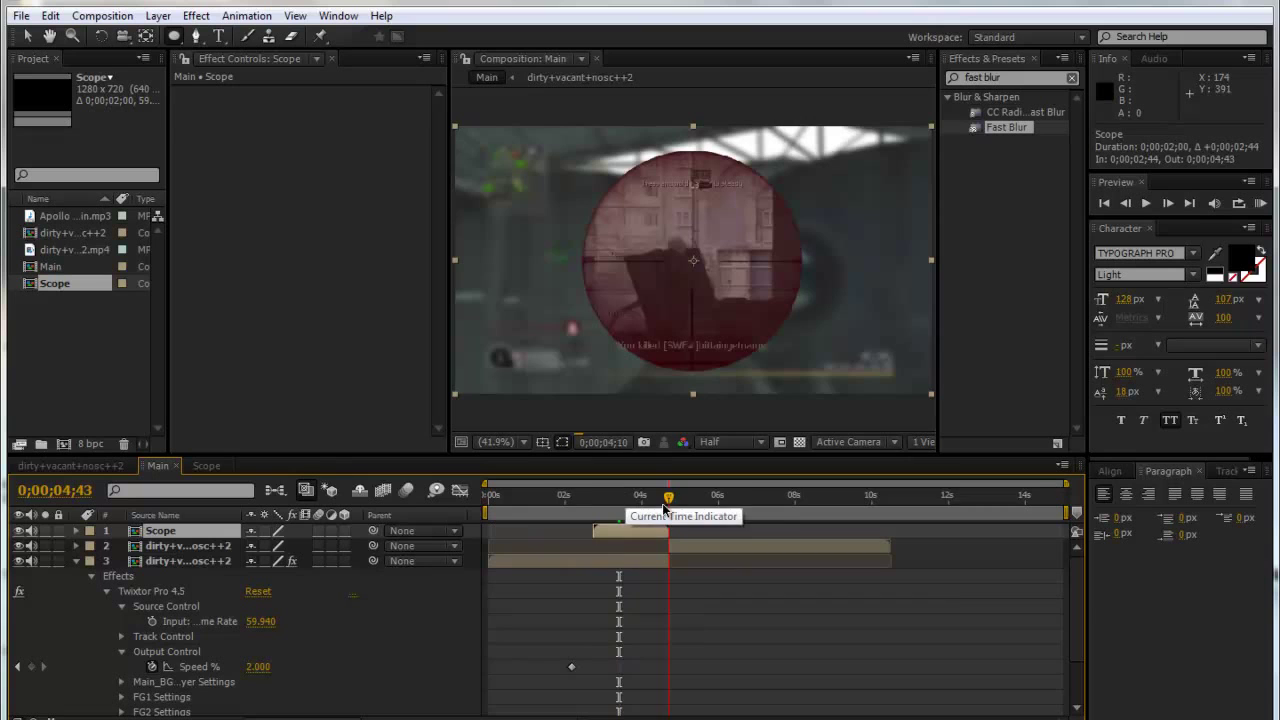
Step: Trim the Scope comp to a 50-frame work area
click(206, 465)
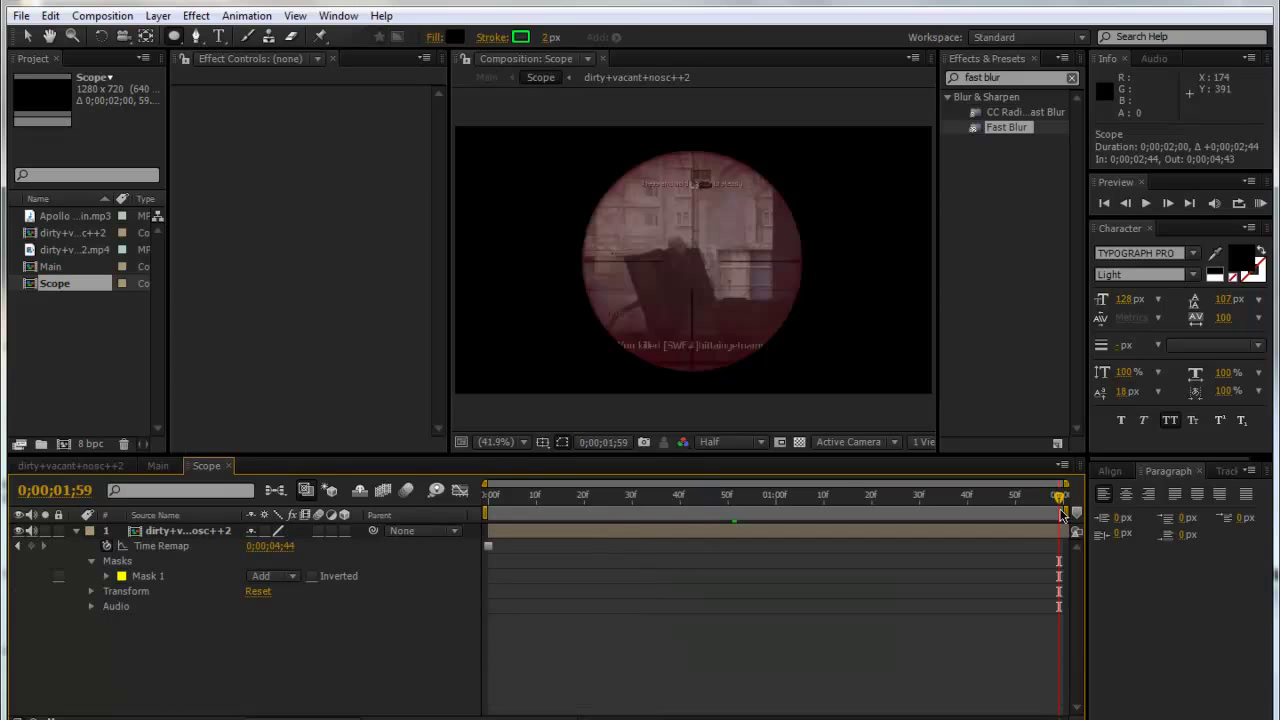
drag(1066, 512, 731, 532)
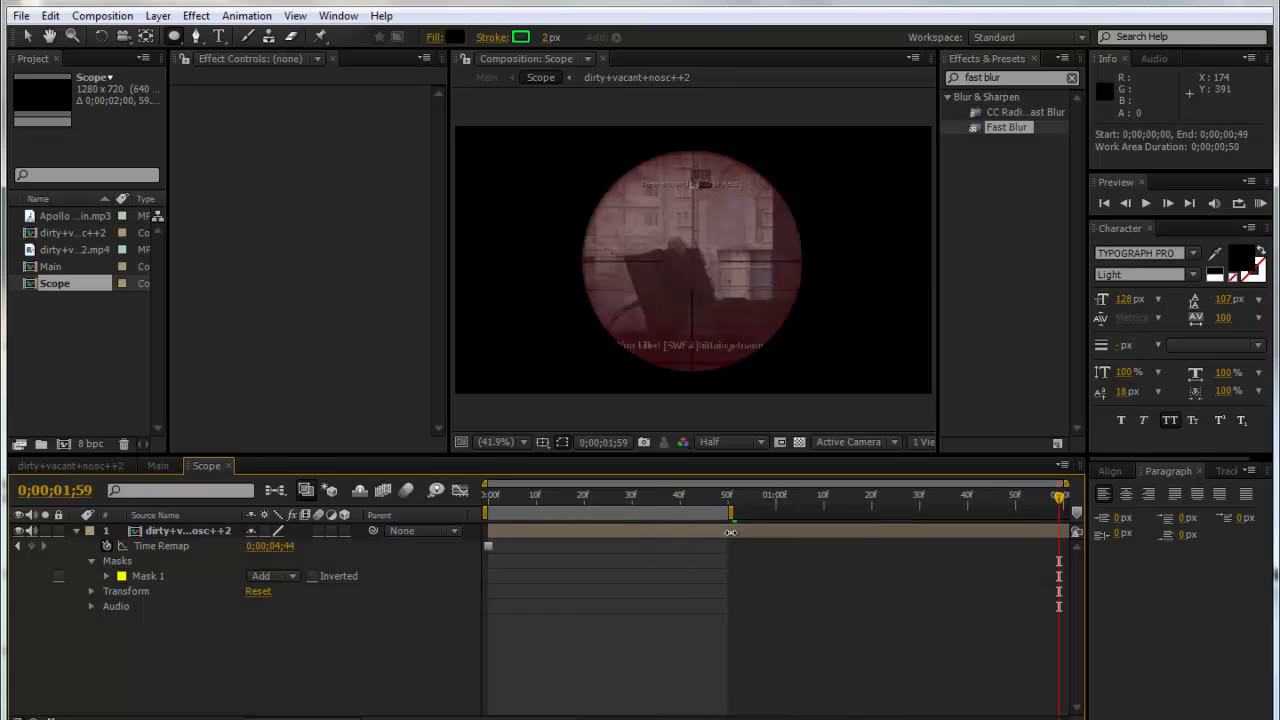
right_click(640, 513)
click(710, 563)
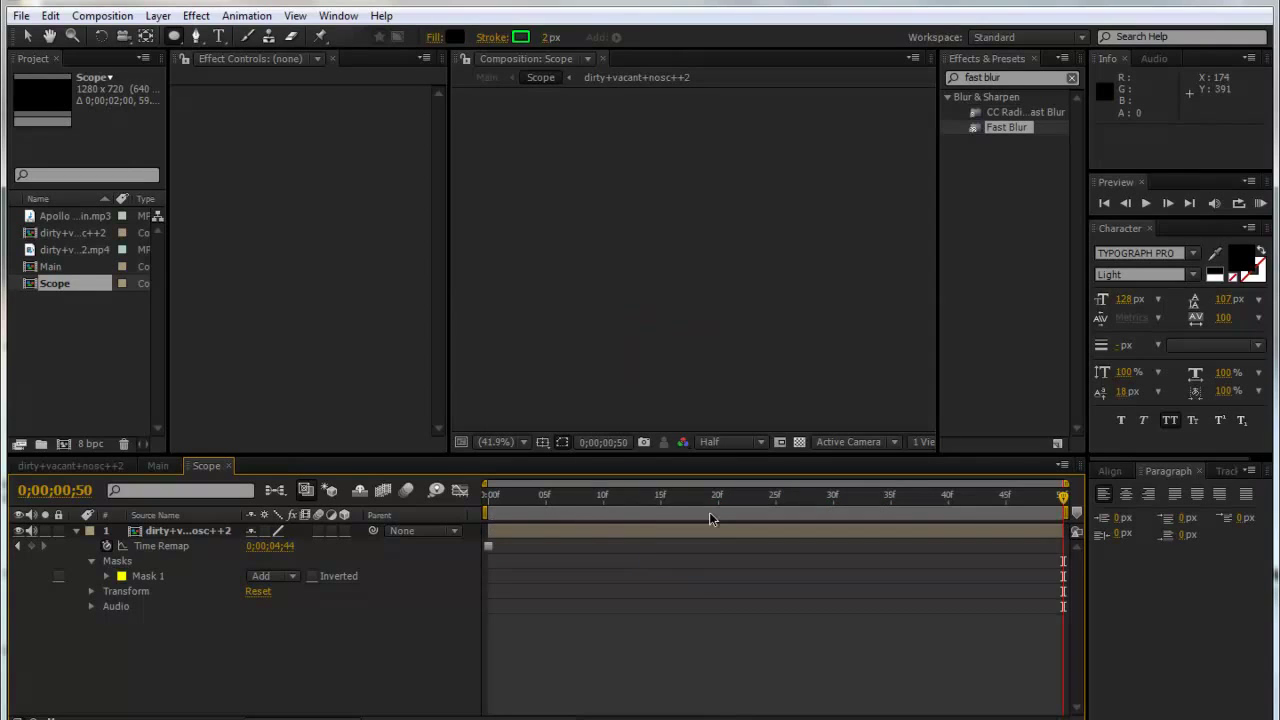
drag(574, 509, 891, 500)
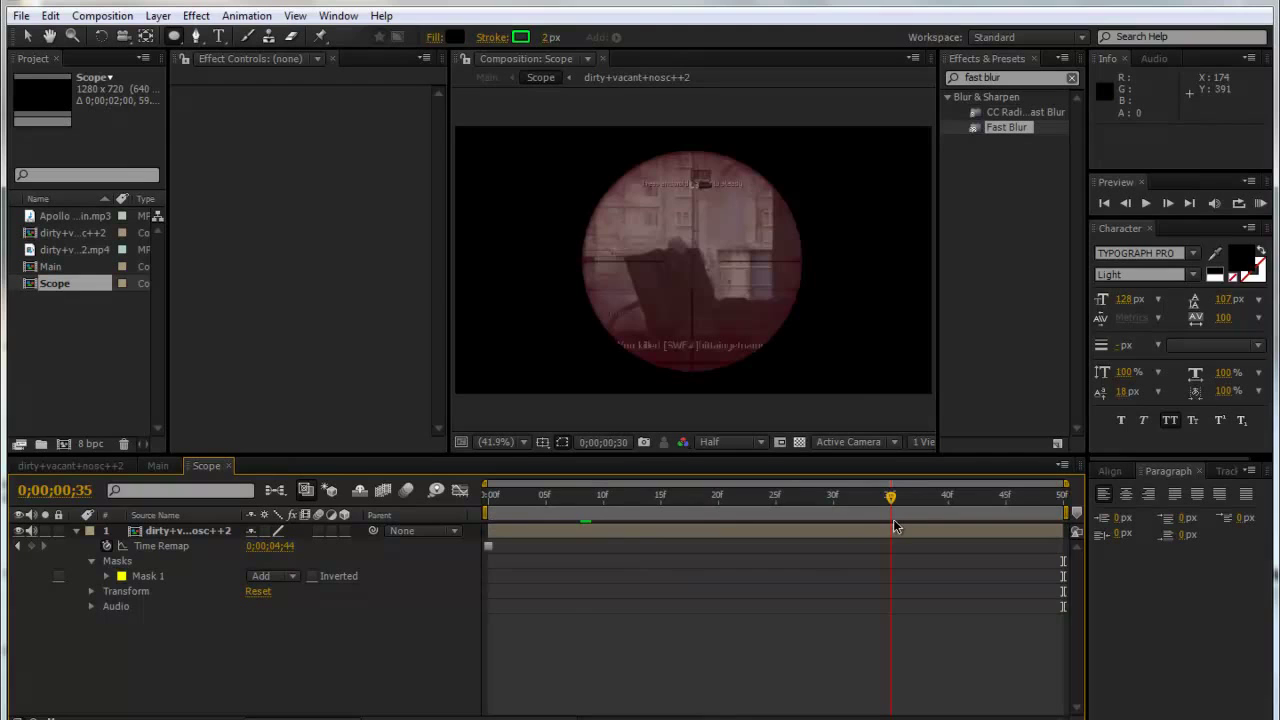
Step: Slide the Scope layer in Main to start at 0;00;03;54
click(157, 466)
drag(612, 532, 648, 537)
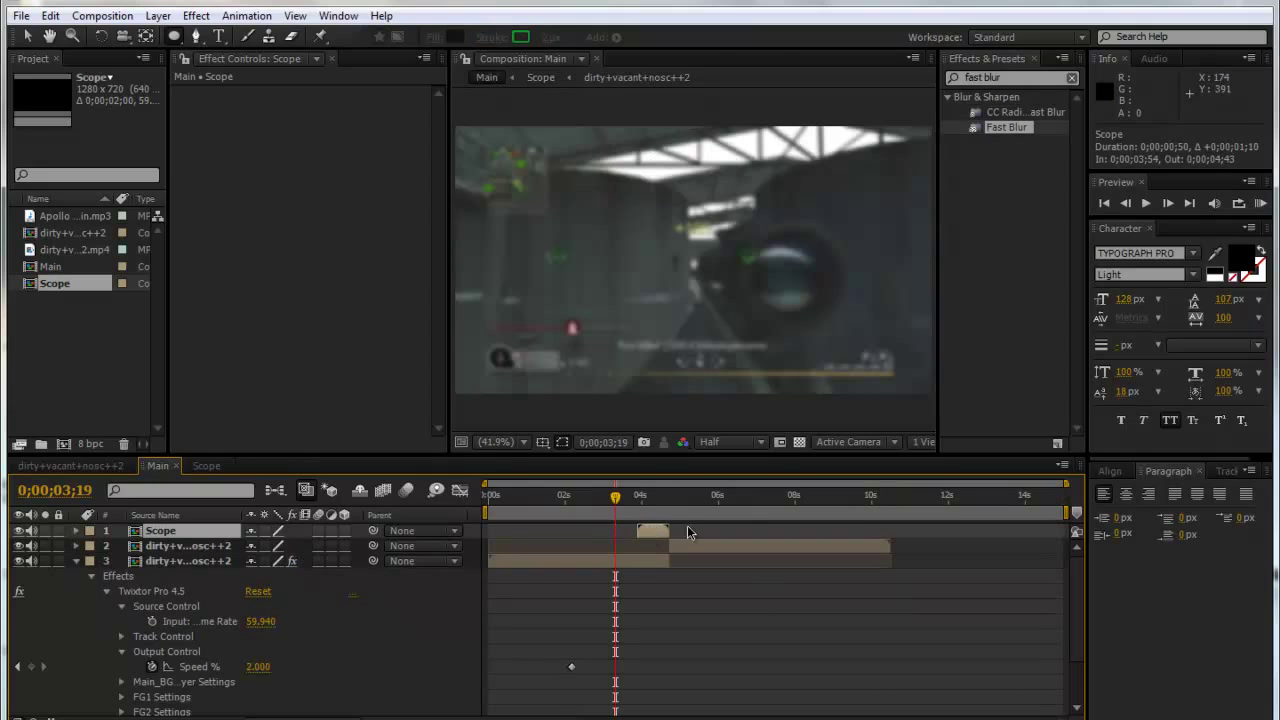
click(666, 496)
mouse_move(668, 498)
mouse_down()
mouse_move(681, 508)
mouse_move(669, 508)
mouse_up()
Step: Create a new solid layer named Form
click(158, 15)
mouse_move(300, 36)
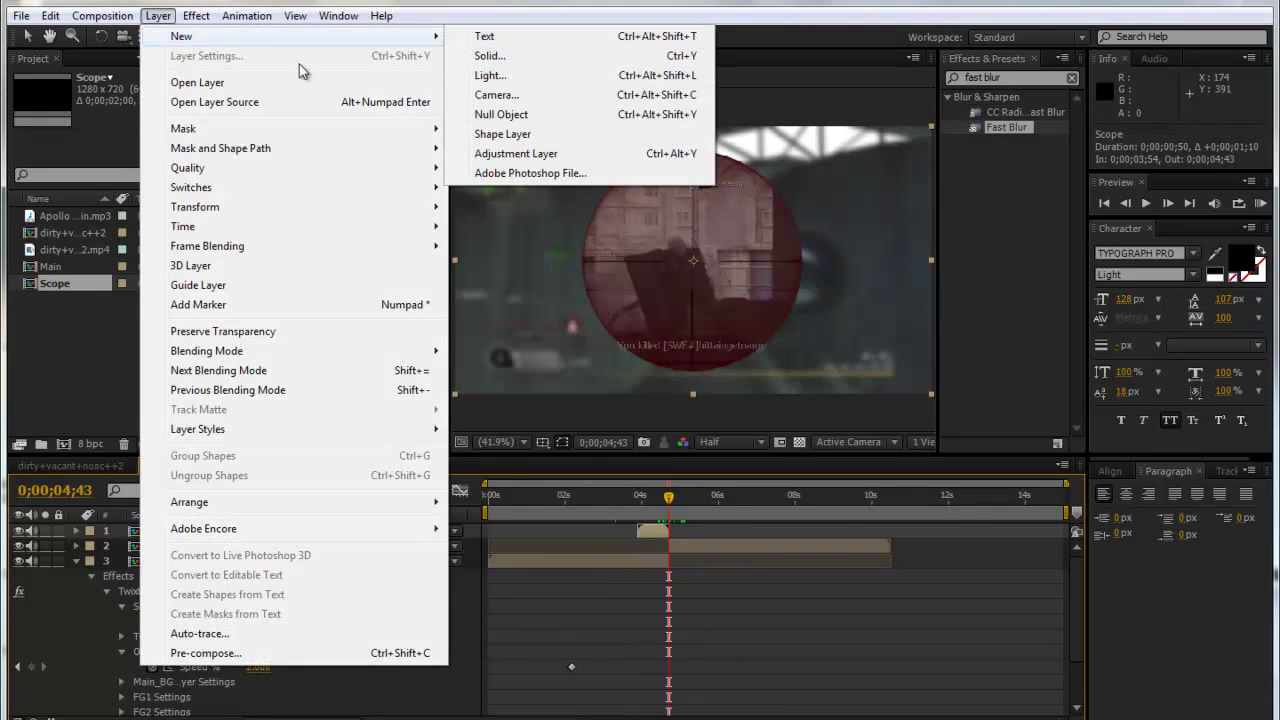
click(585, 57)
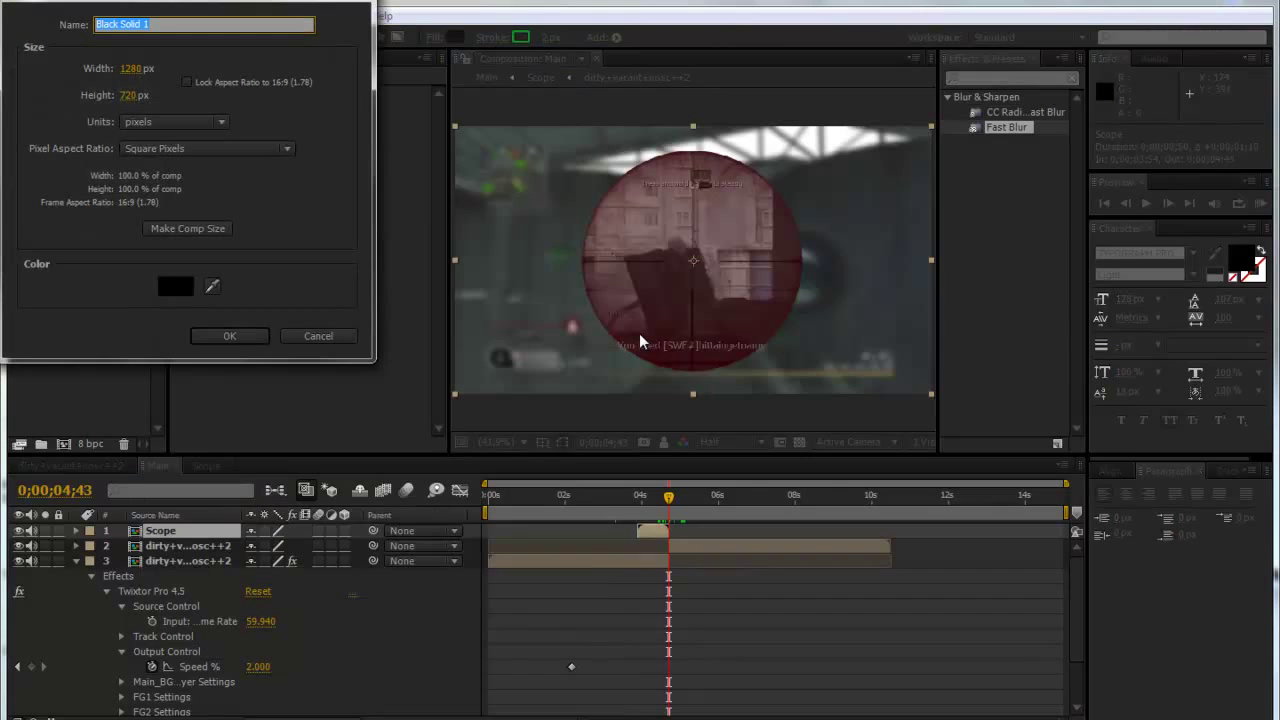
text(Form)
key(Return)
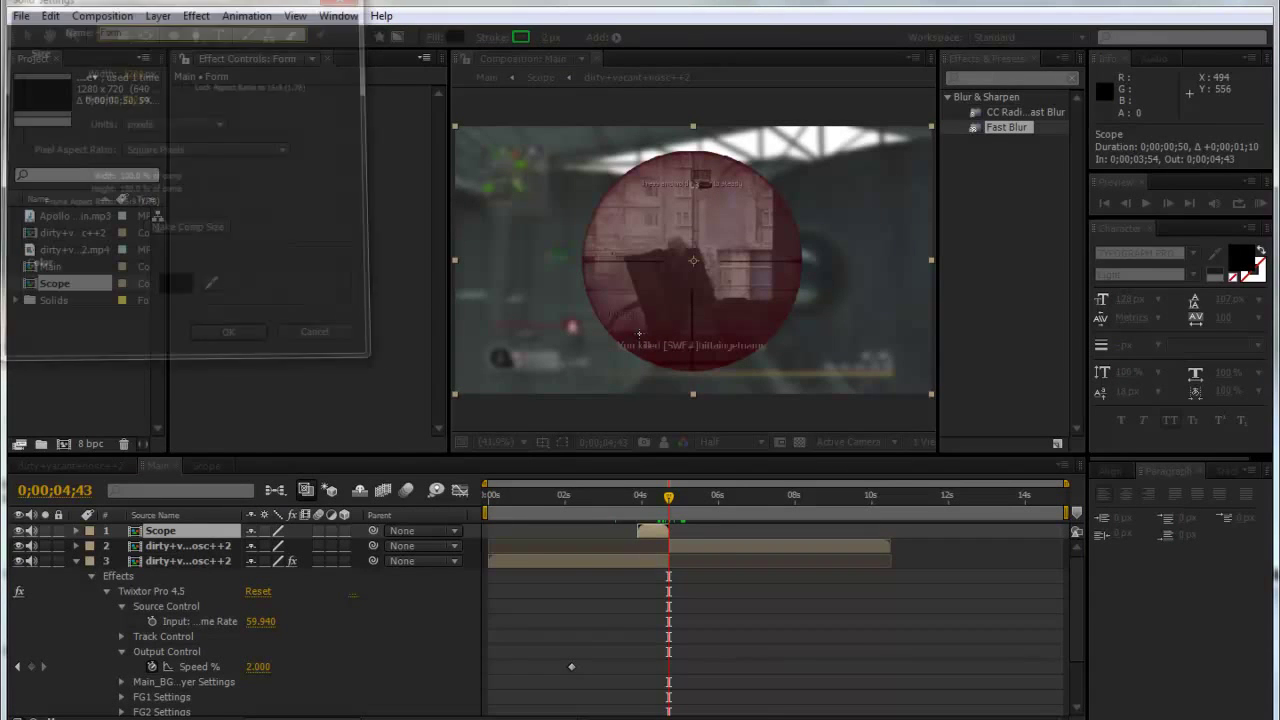
Step: Apply the Trapcode Form effect to the Form solid
click(1017, 77)
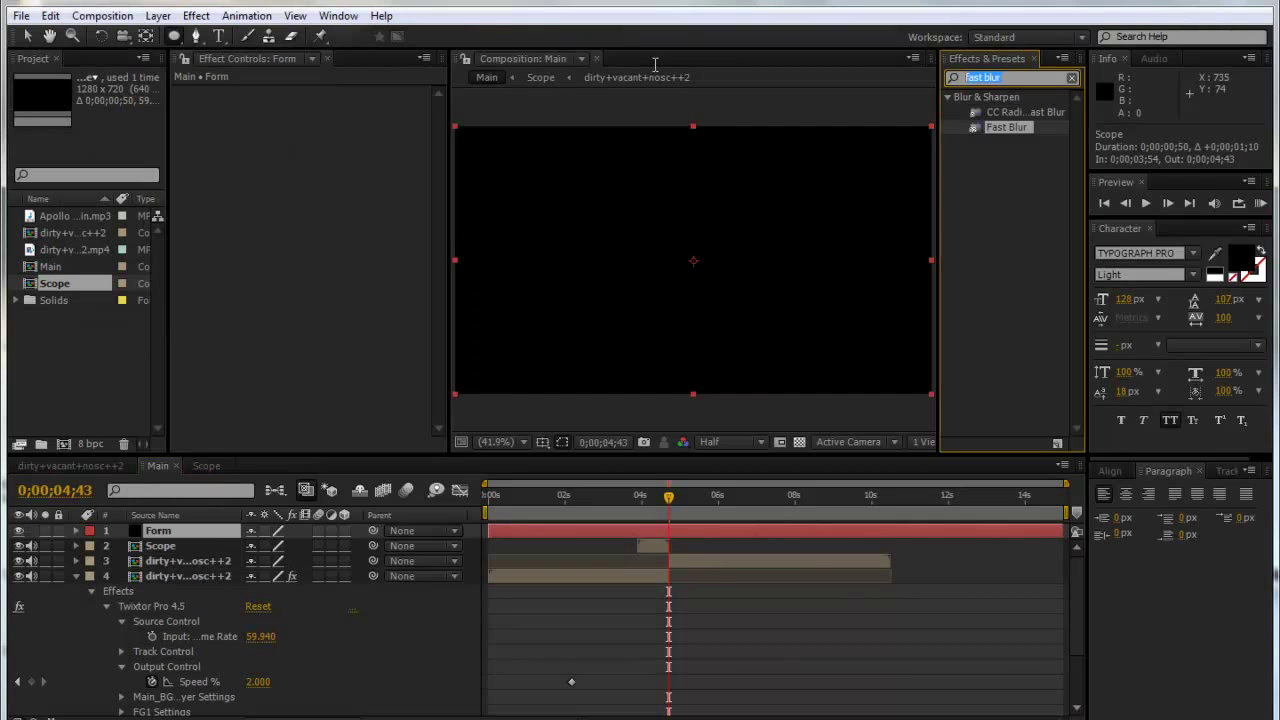
text(Form)
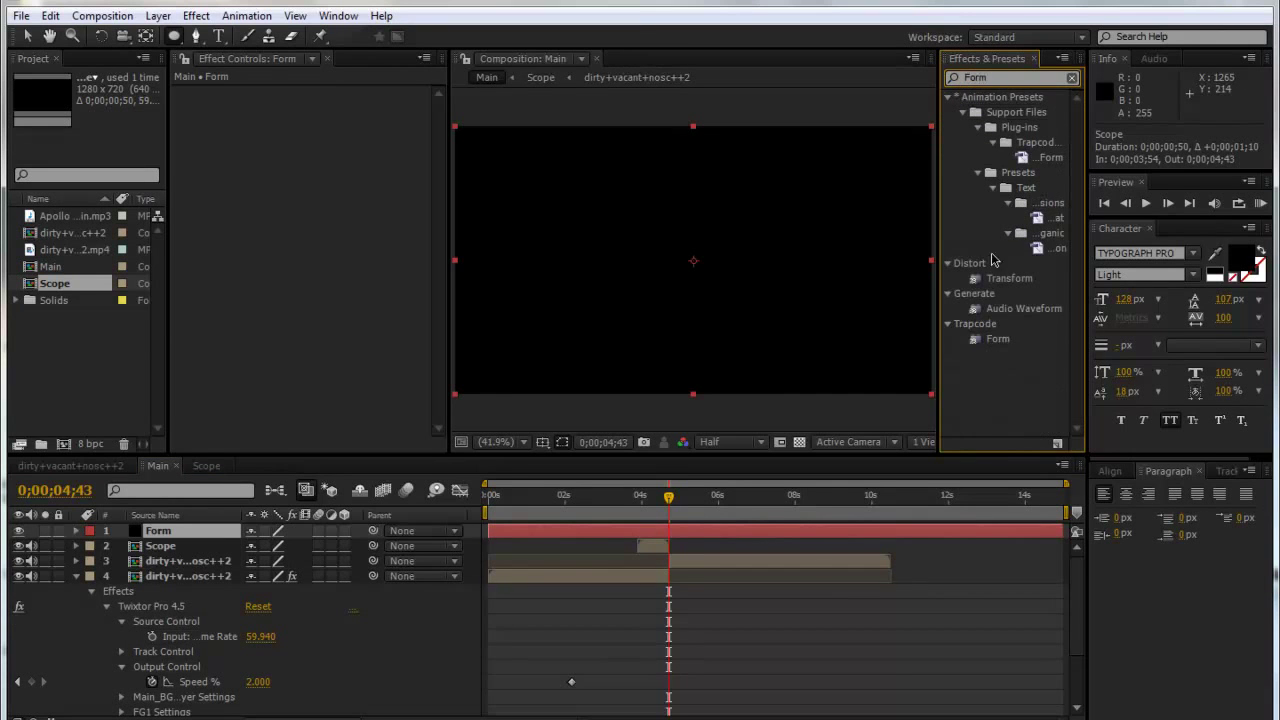
drag(999, 341, 160, 530)
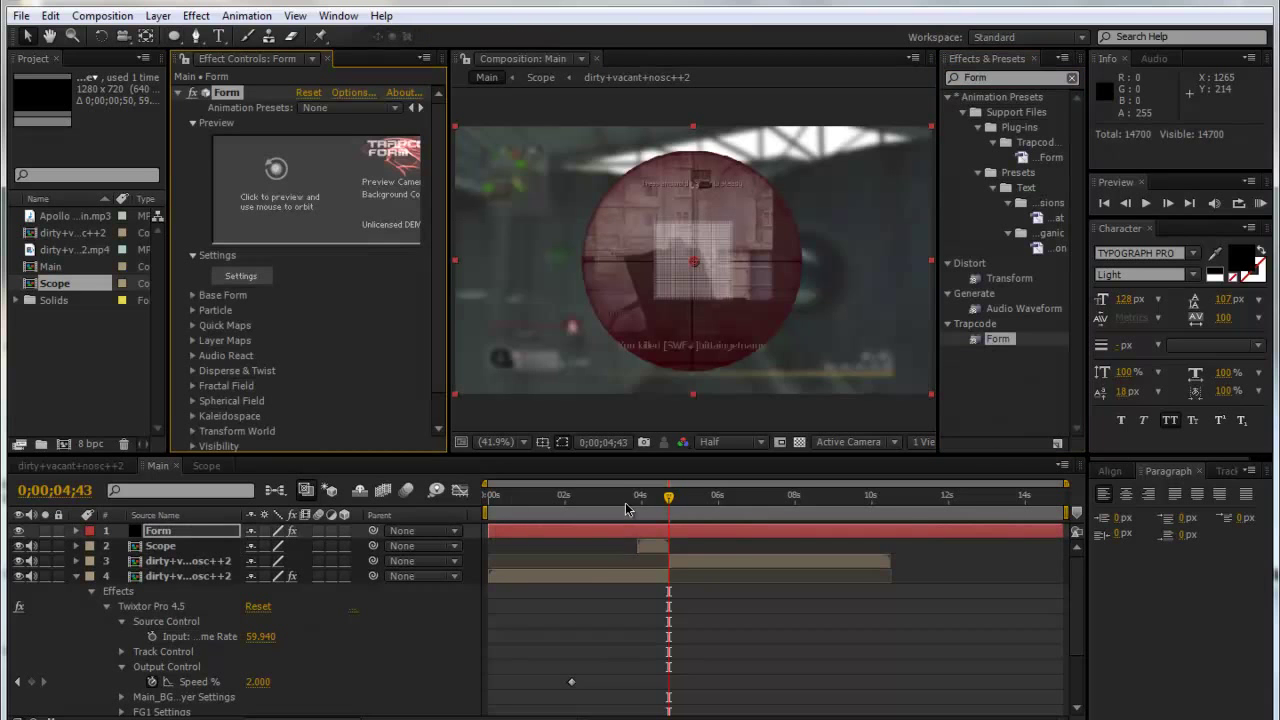
click(638, 498)
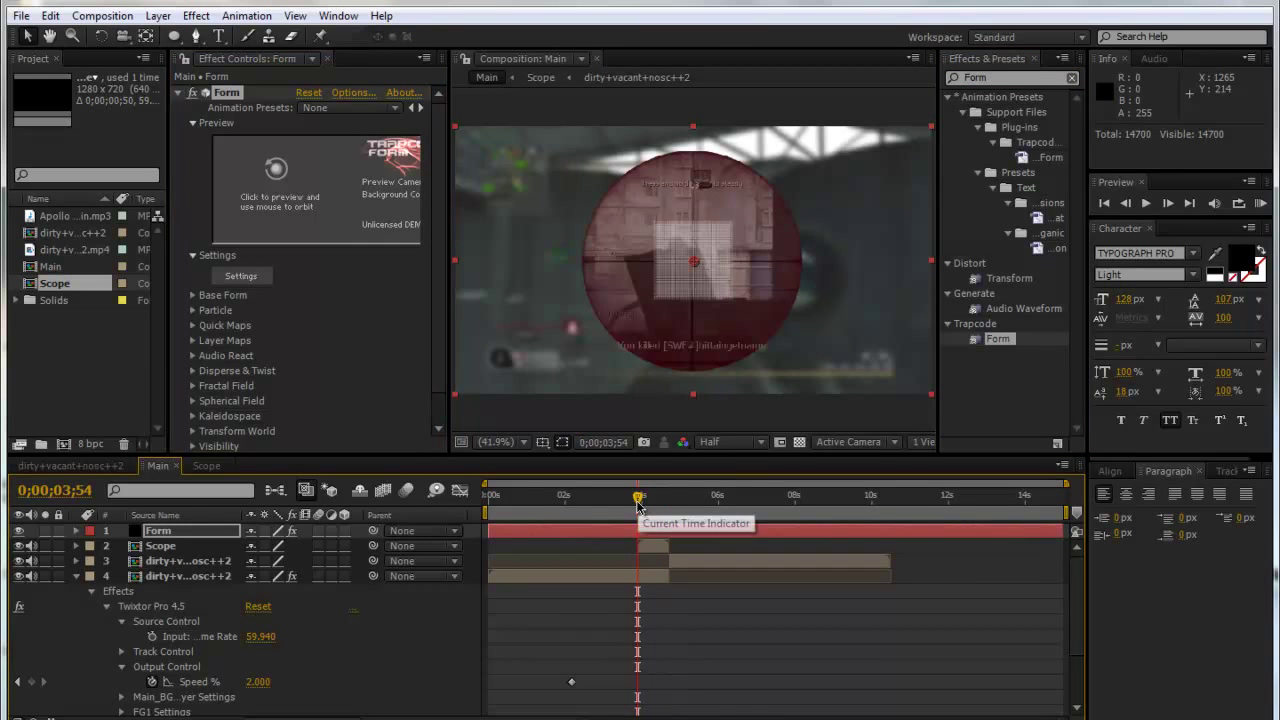
Step: Trim the Form layer to start at 0;00;03;54 and end with the scope shot
drag(490, 530, 639, 537)
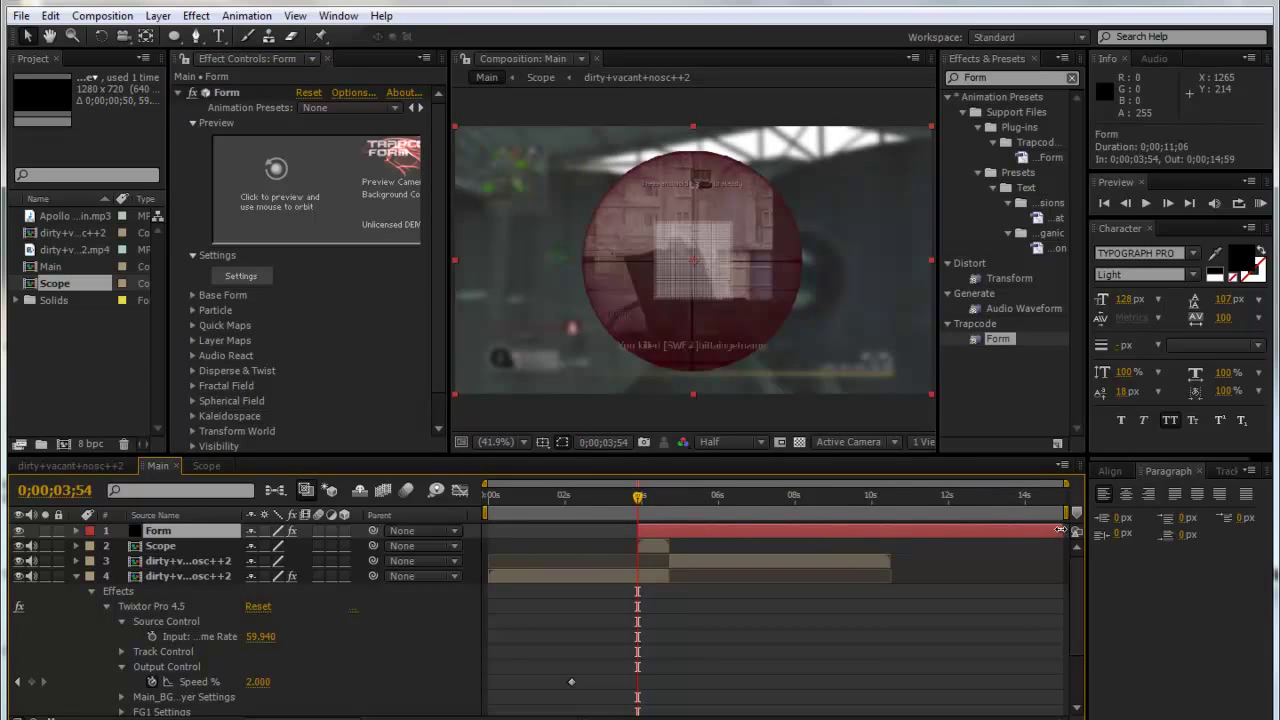
drag(1060, 536, 669, 536)
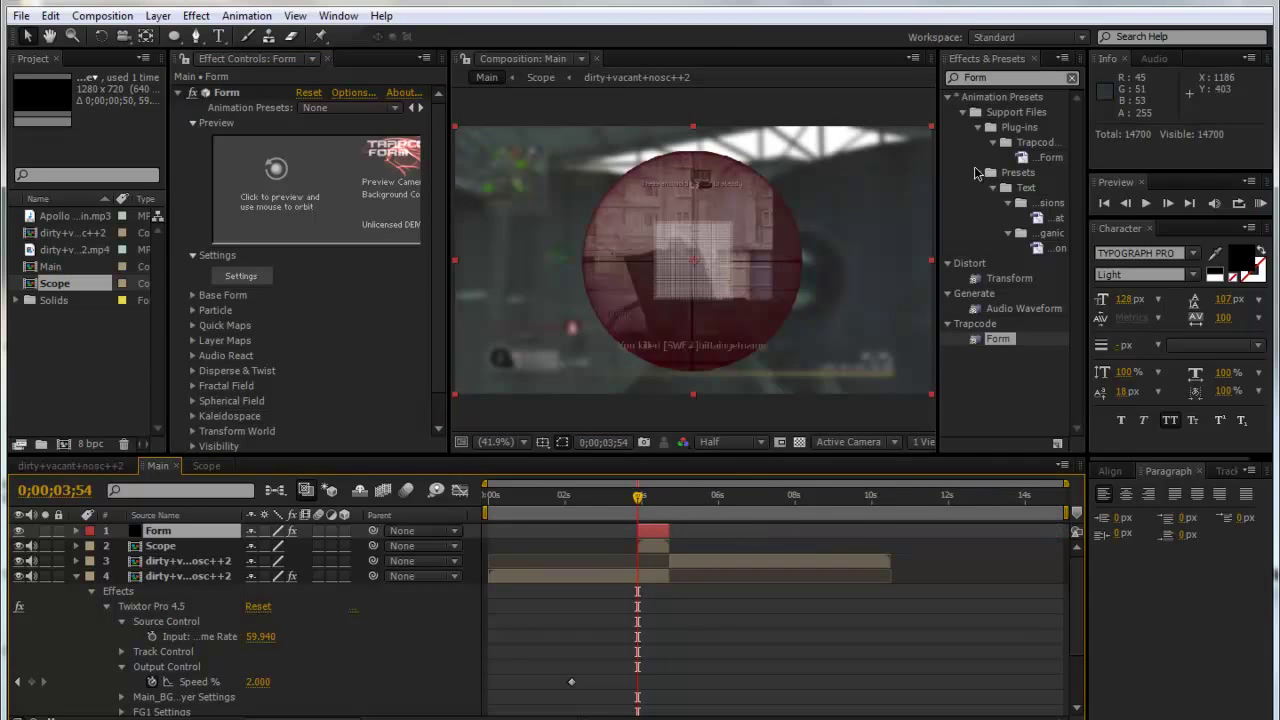
click(193, 296)
scroll(253, 312, down, 3)
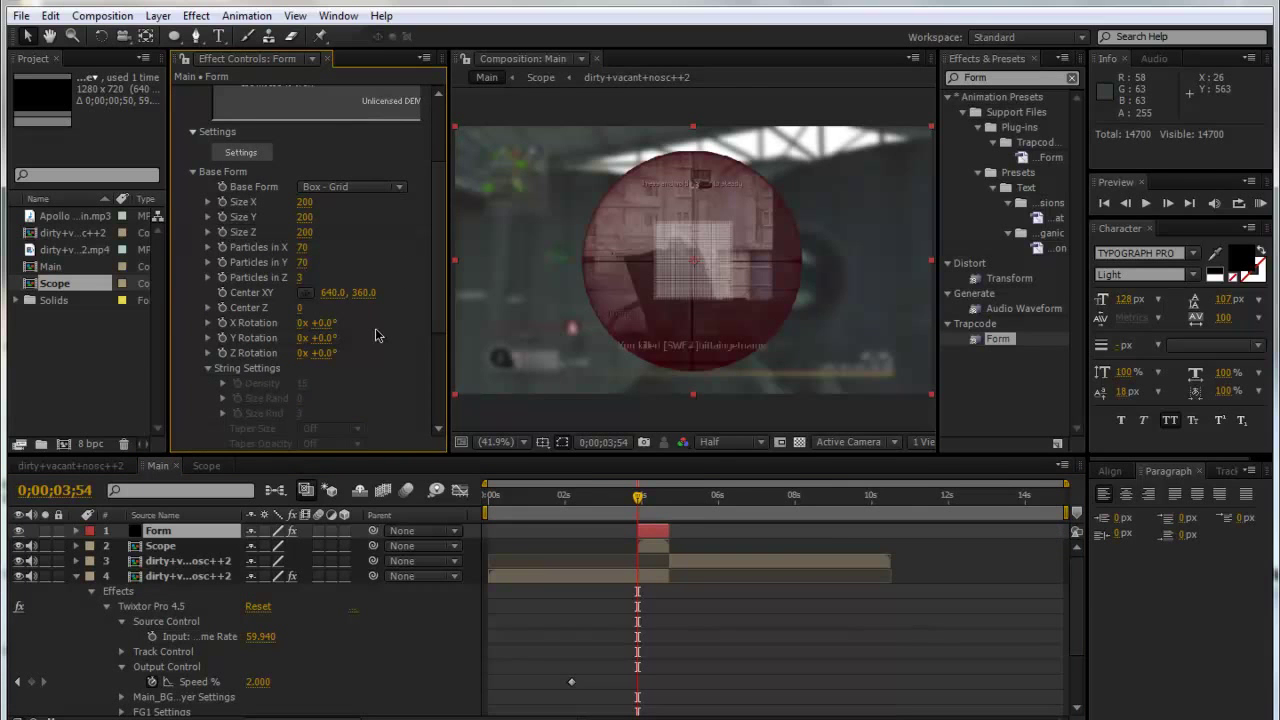
click(304, 202)
Step: Set Base Form Size X to 1000 and Size Y to 650, keeping Size Z 200
text(1000)
key(Return)
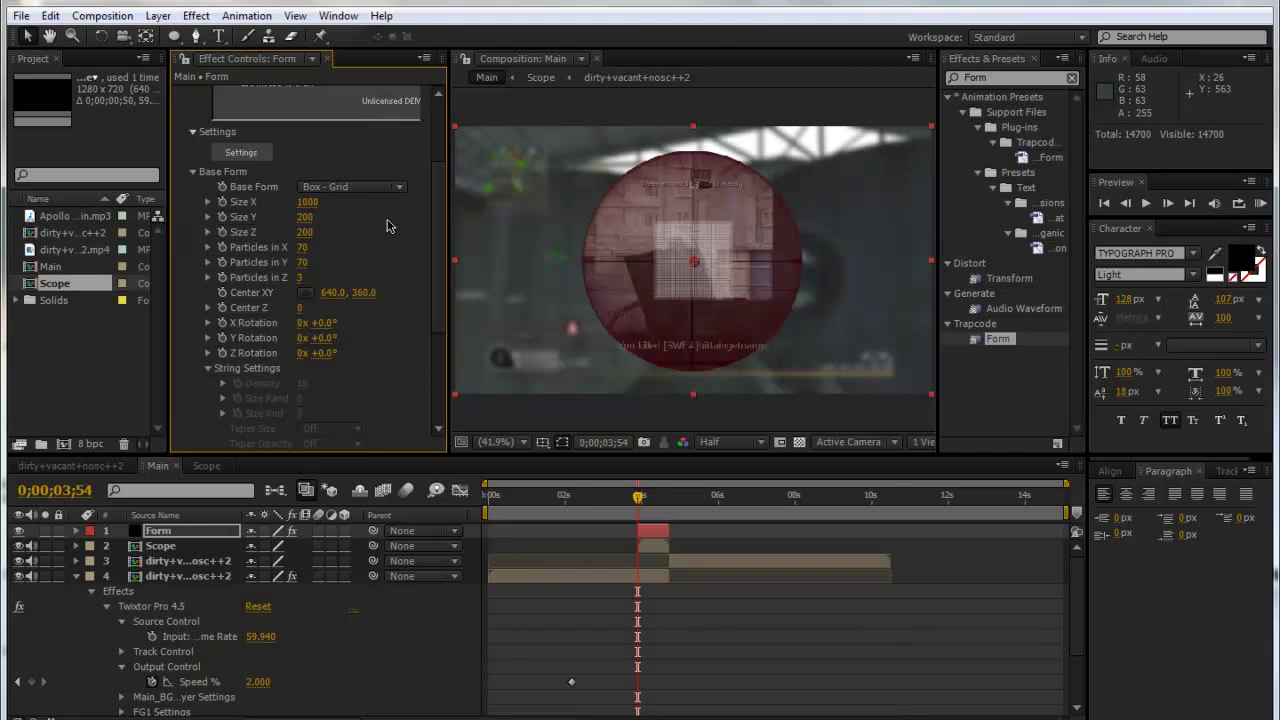
click(305, 217)
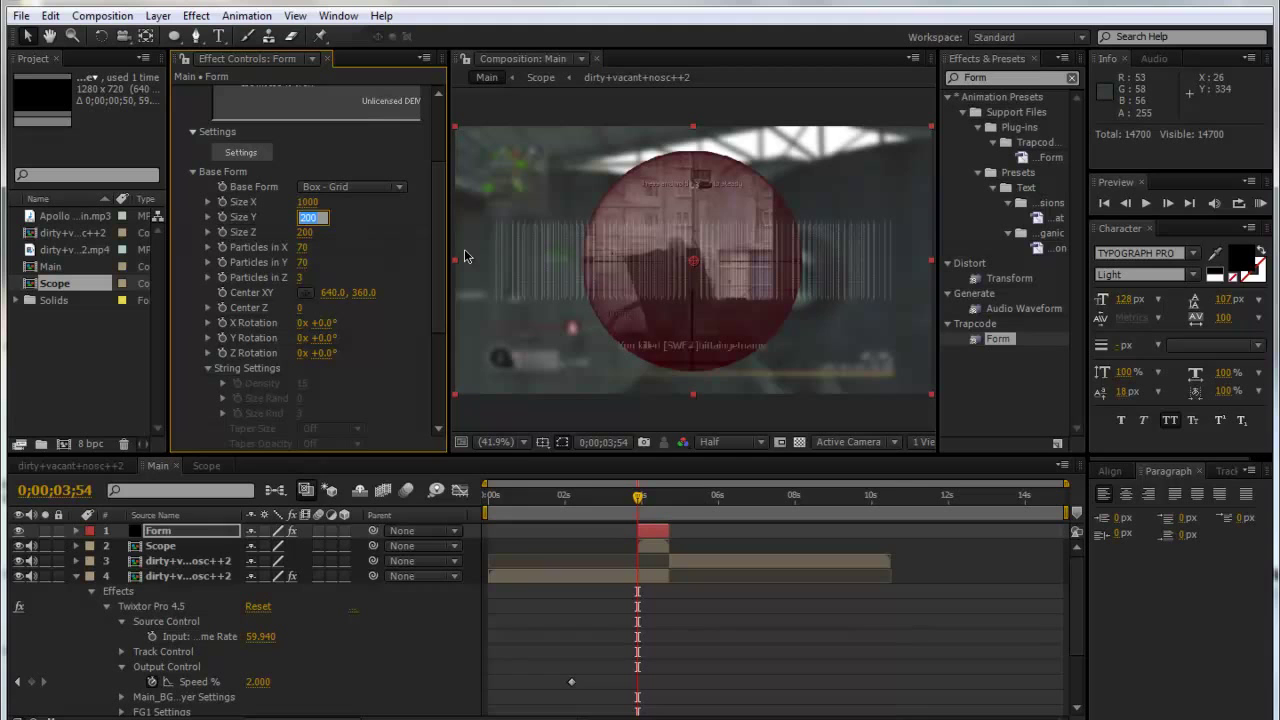
text(650)
key(Return)
click(304, 231)
key(Return)
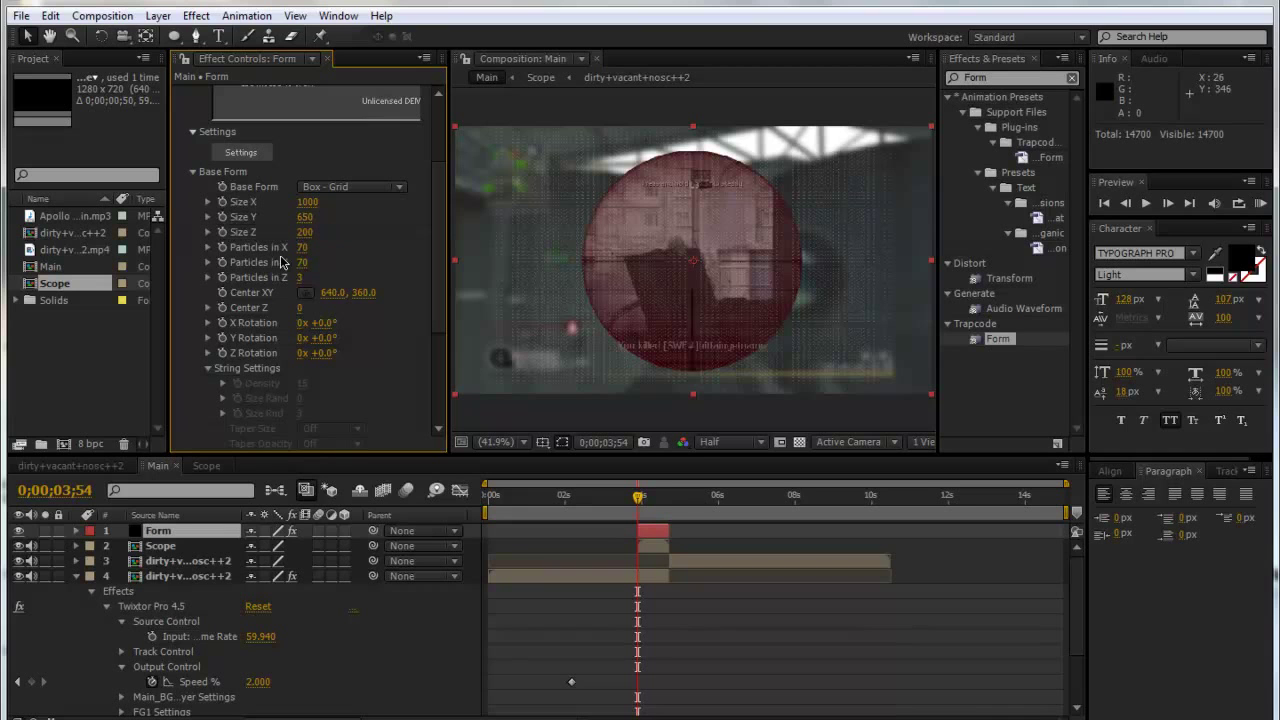
Step: Set Particles in X and Particles in Y to 200 each
click(299, 248)
text(200)
key(Tab)
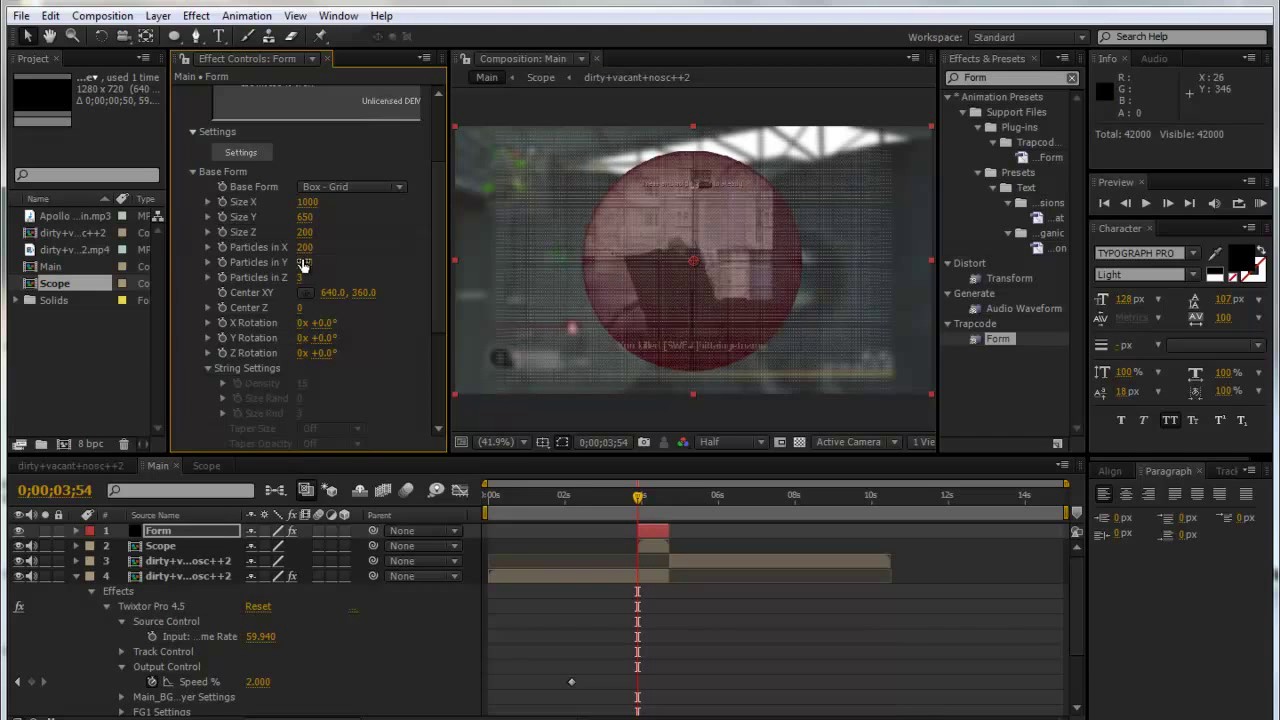
text(200)
key(Return)
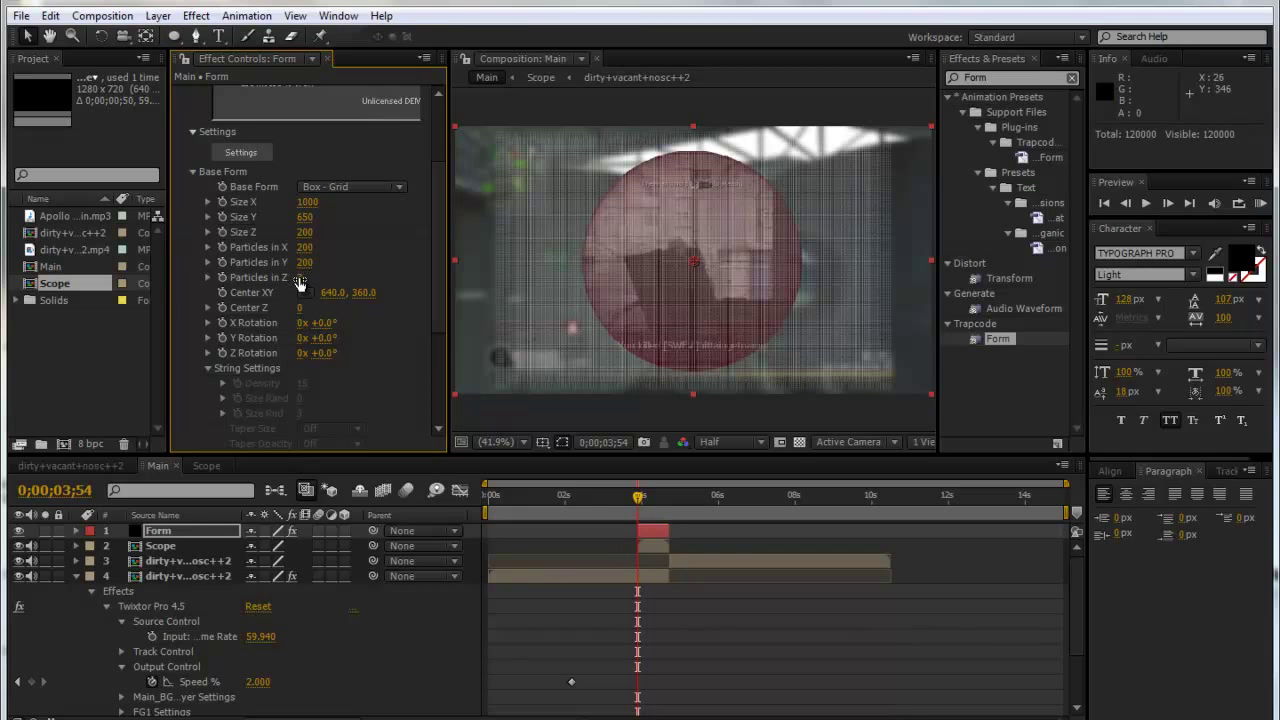
Step: Add a camera layer, orbit it to view the particle grid in perspective, then delete it
click(158, 16)
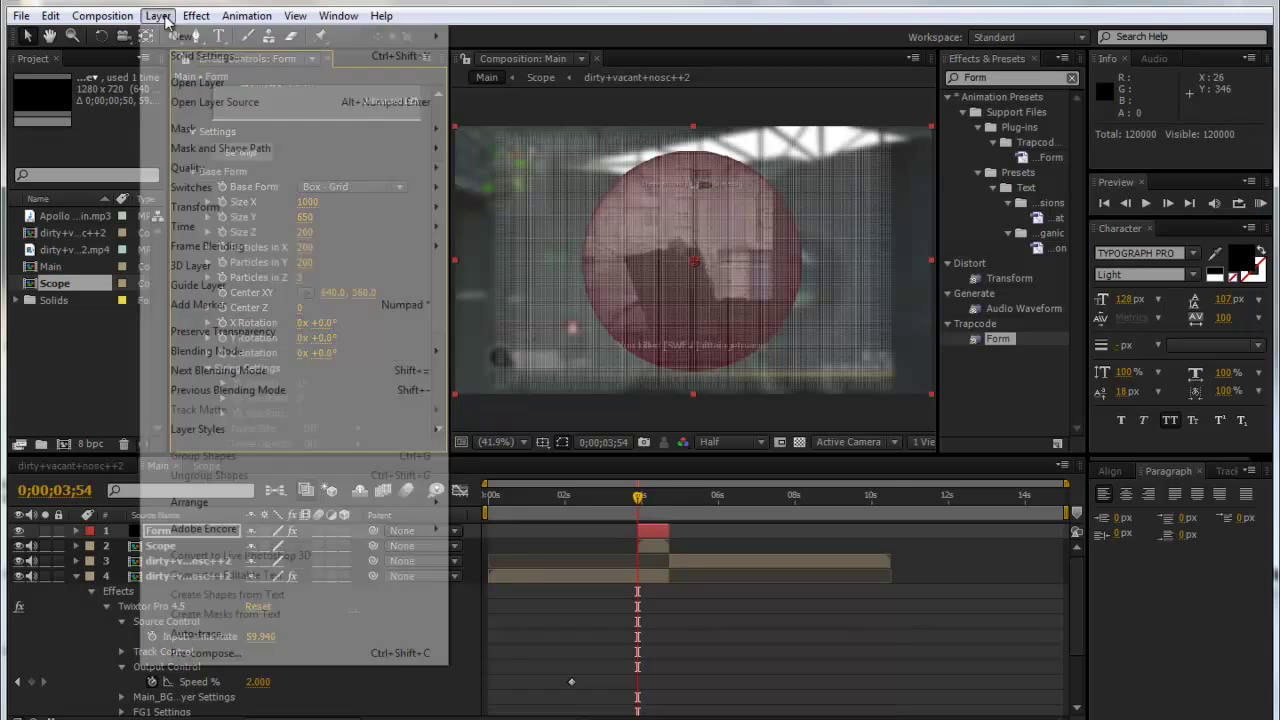
mouse_move(185, 36)
click(500, 96)
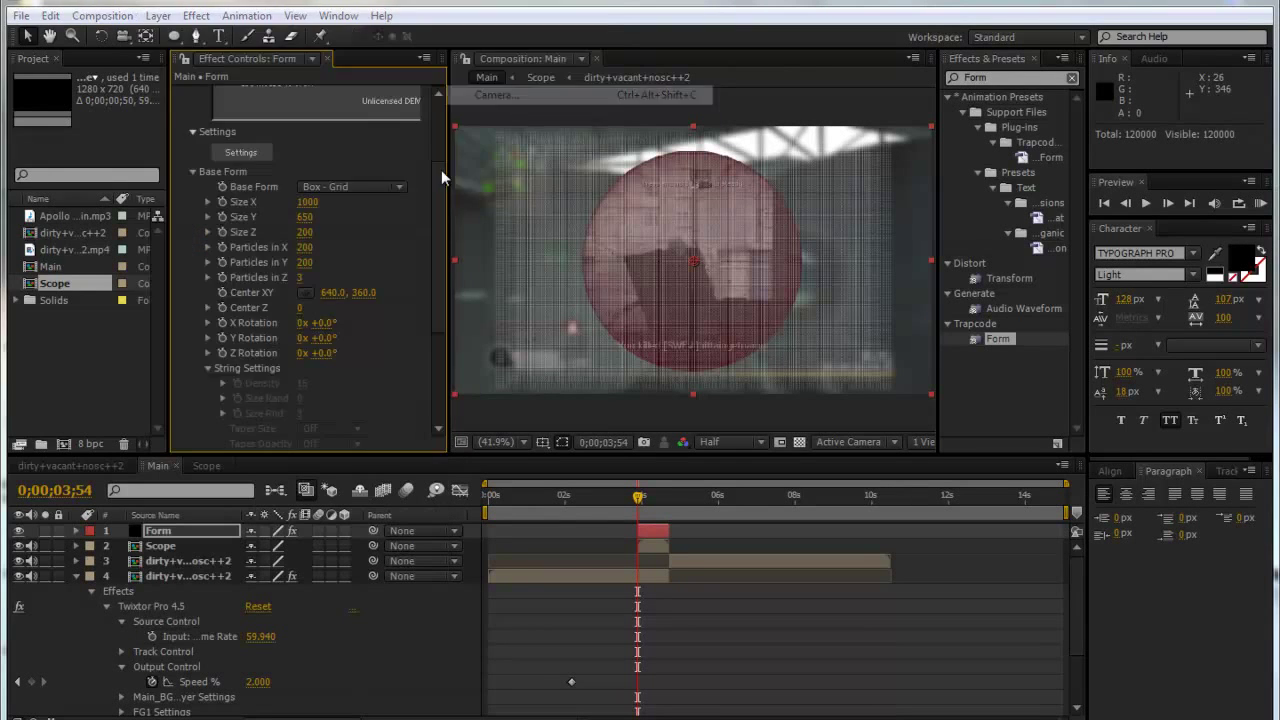
click(478, 400)
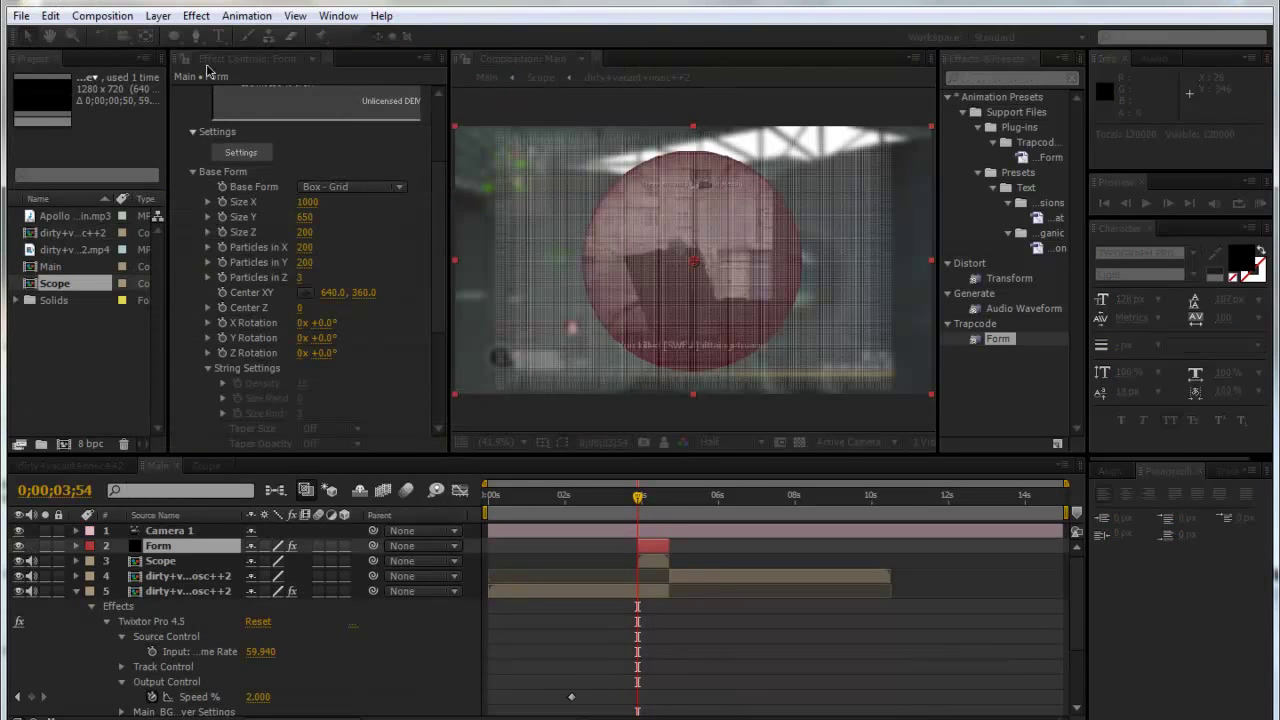
drag(123, 36, 174, 57)
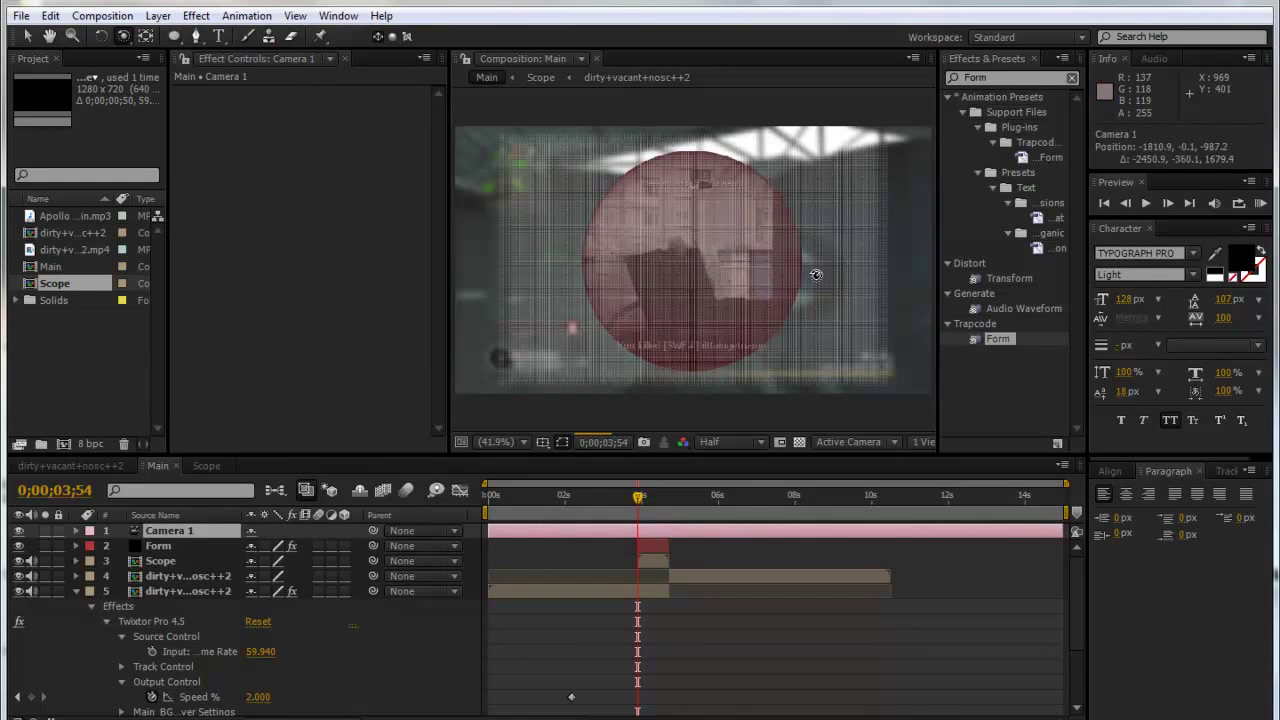
drag(816, 275, 806, 278)
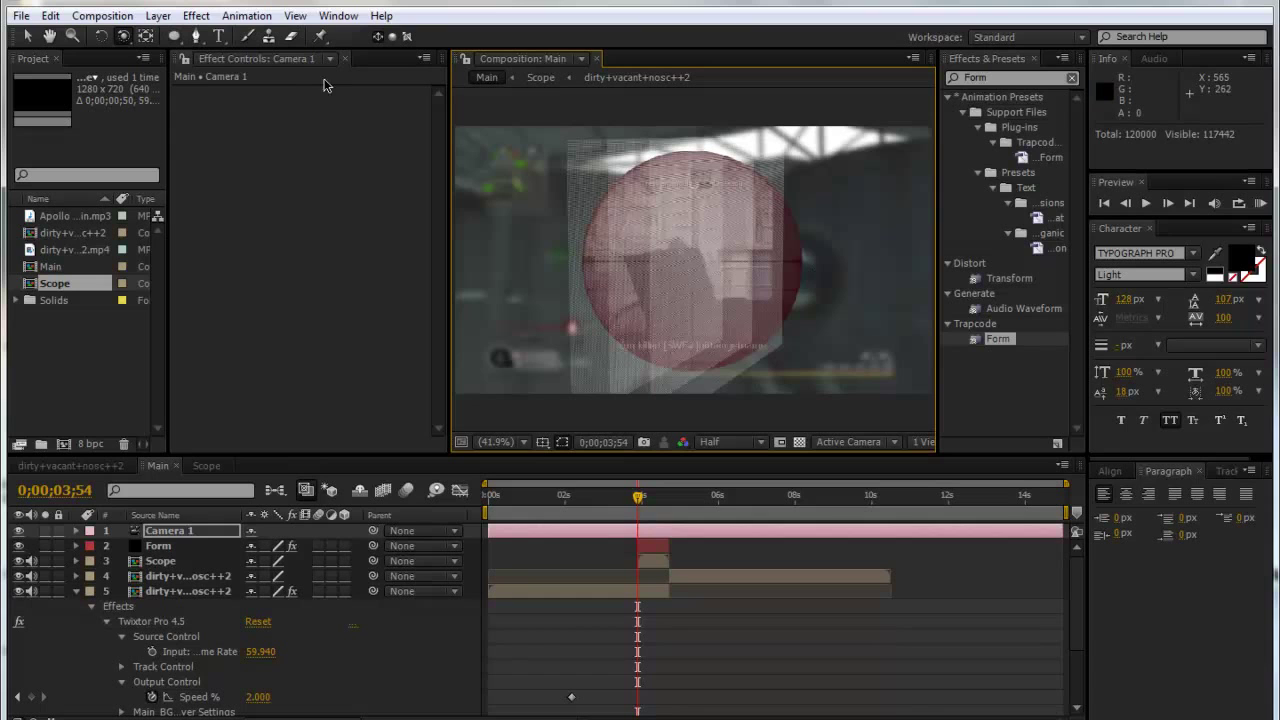
click(189, 544)
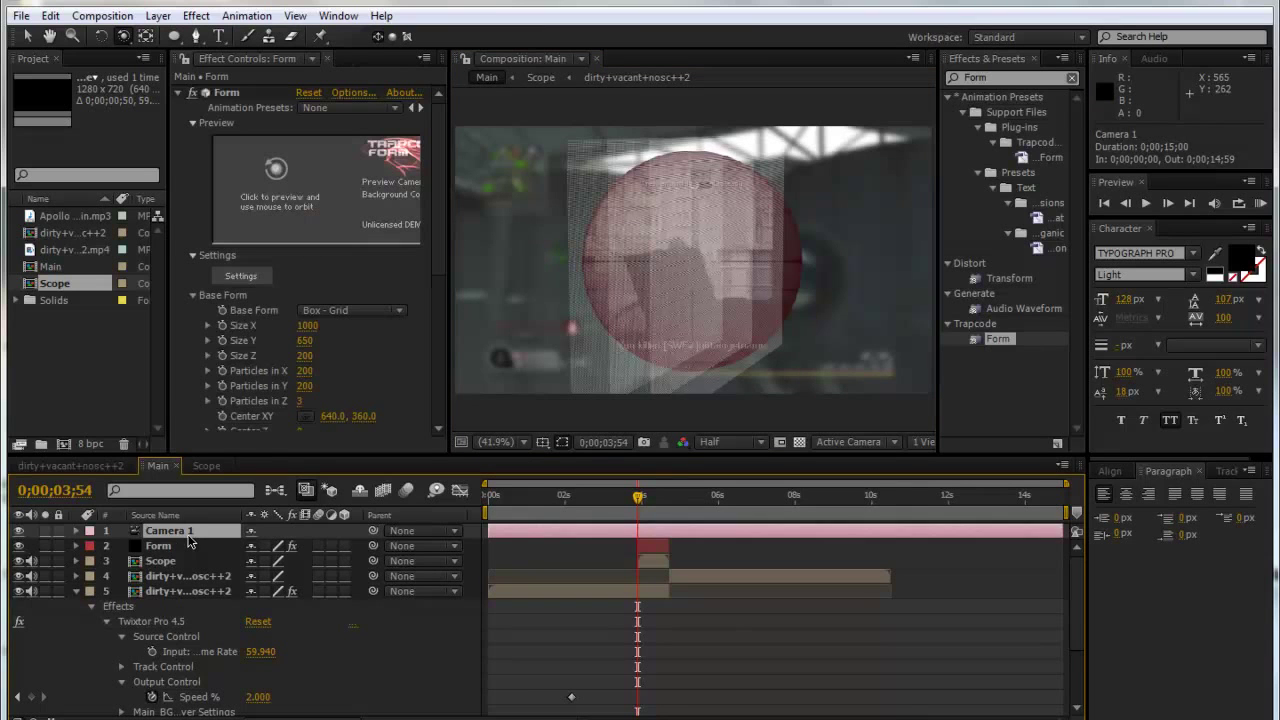
key(Delete)
Step: Set Form's Base Form Particles in Z to 1
click(176, 530)
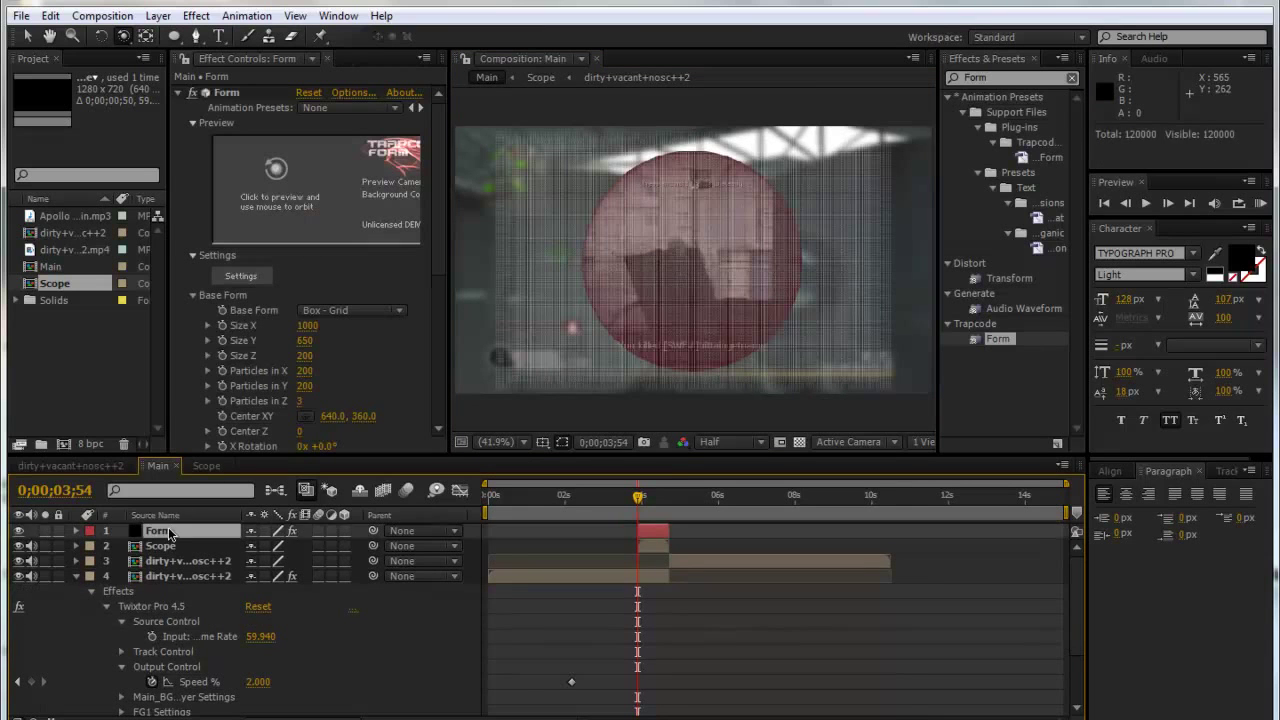
click(300, 401)
key(Return)
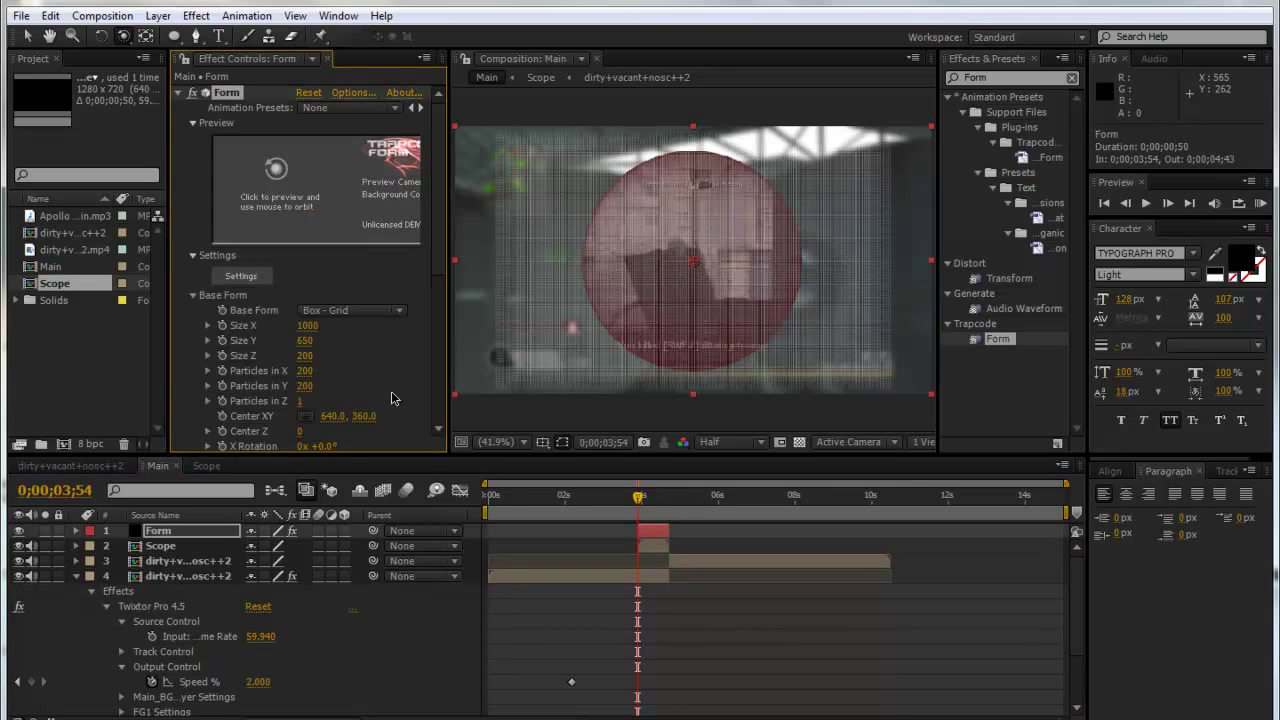
drag(436, 194, 438, 280)
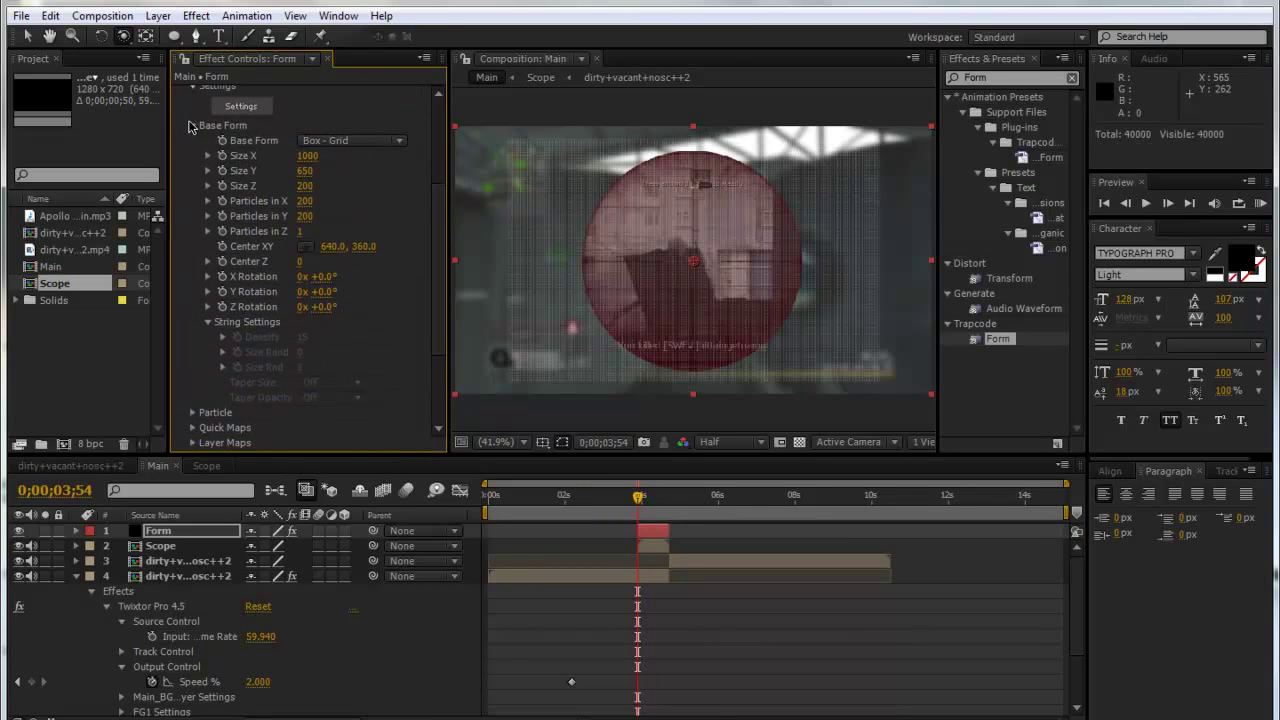
Step: Expand Form's Particle settings and set Sphere Feather to 10
click(191, 126)
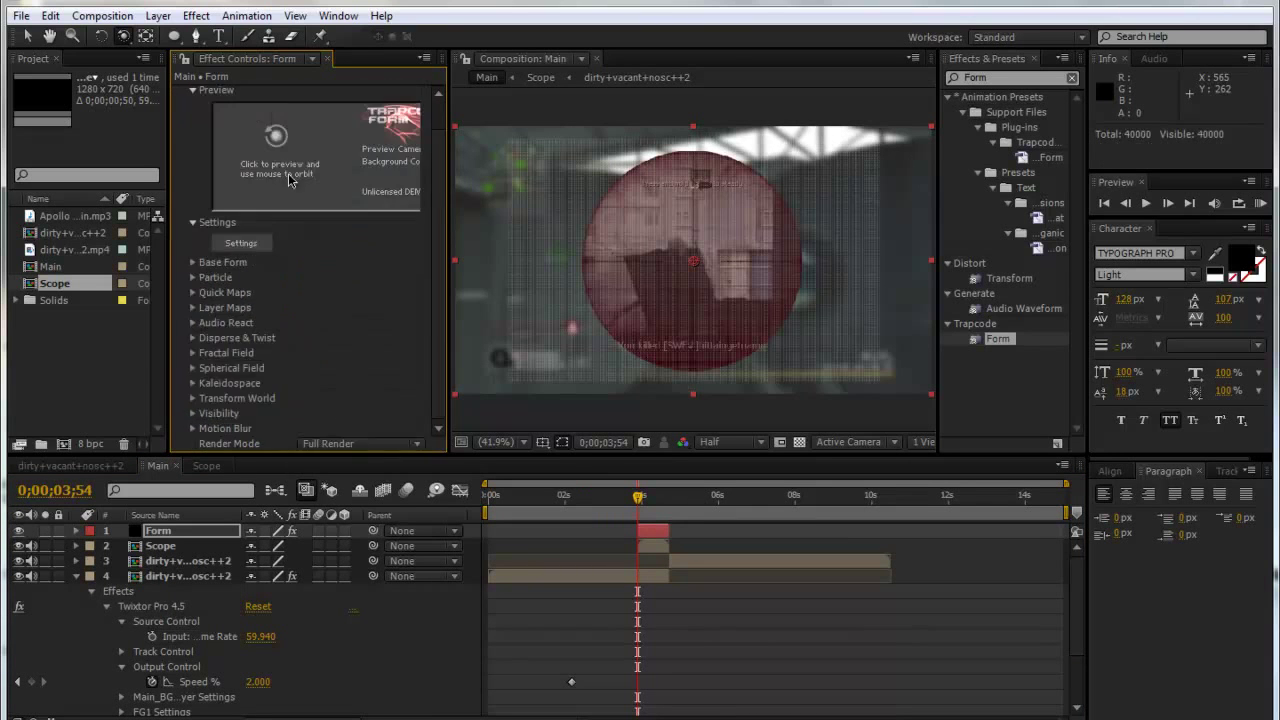
click(192, 323)
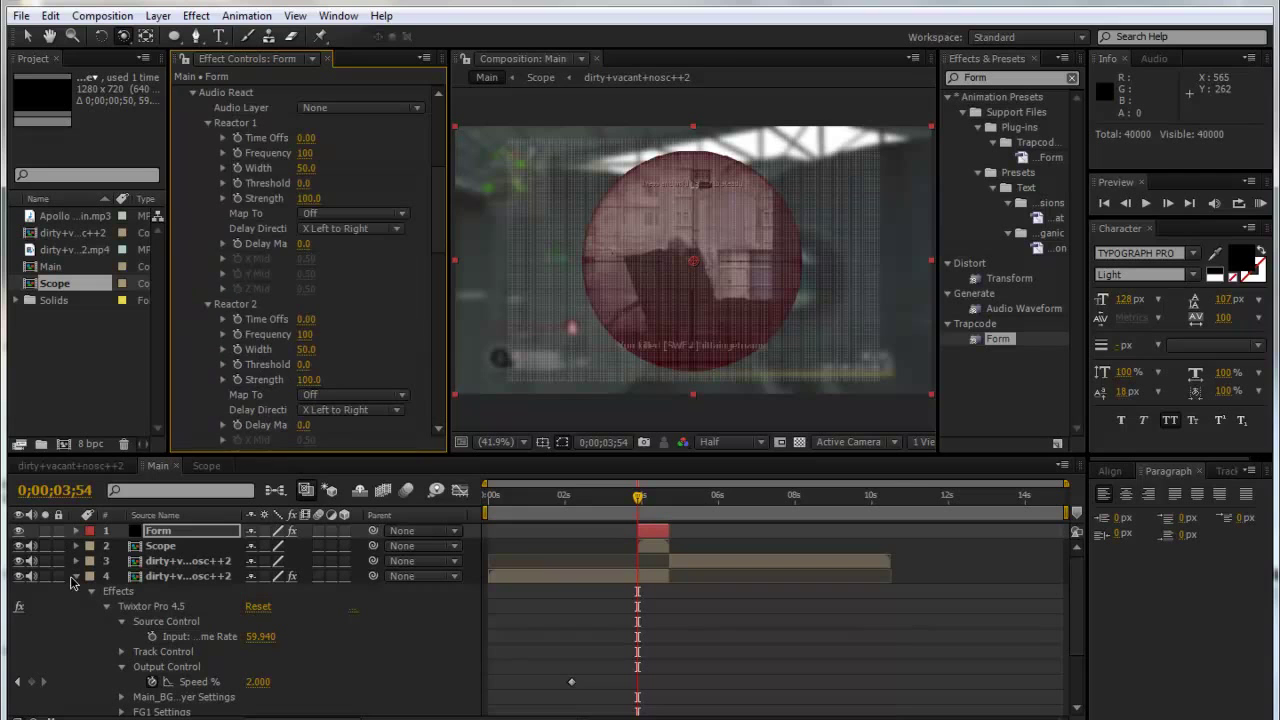
click(75, 577)
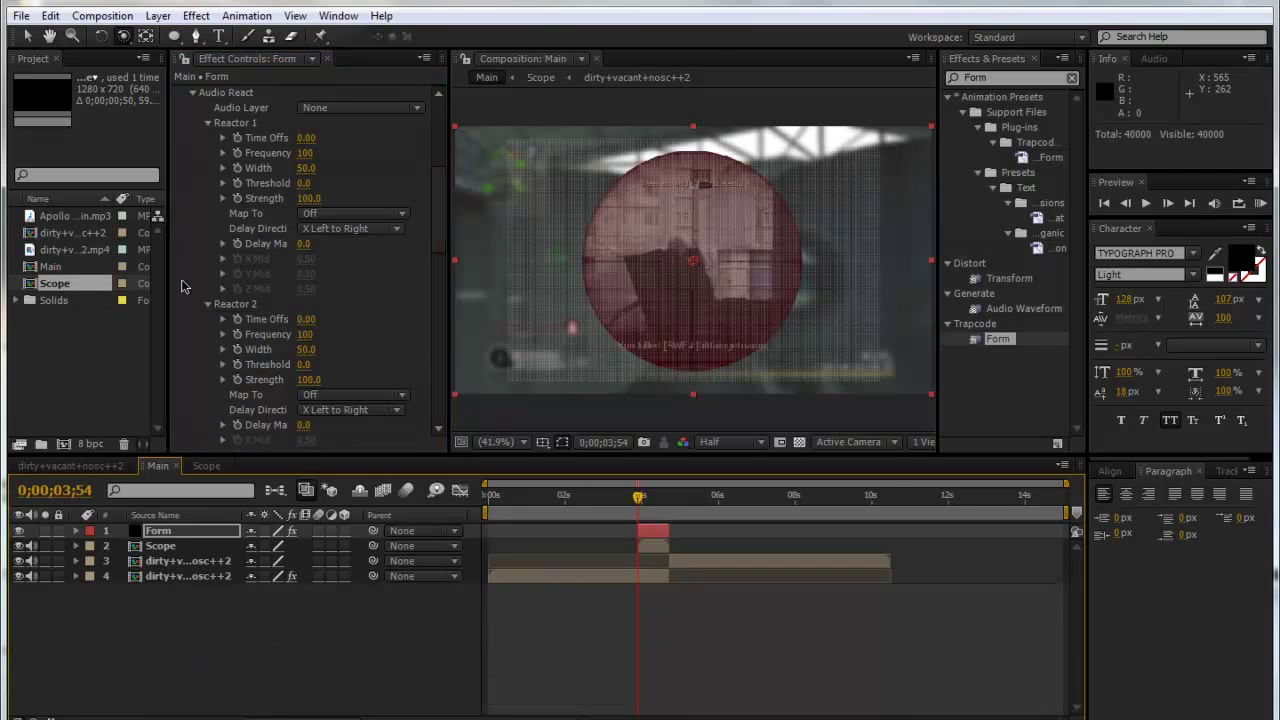
scroll(268, 212, up, 4)
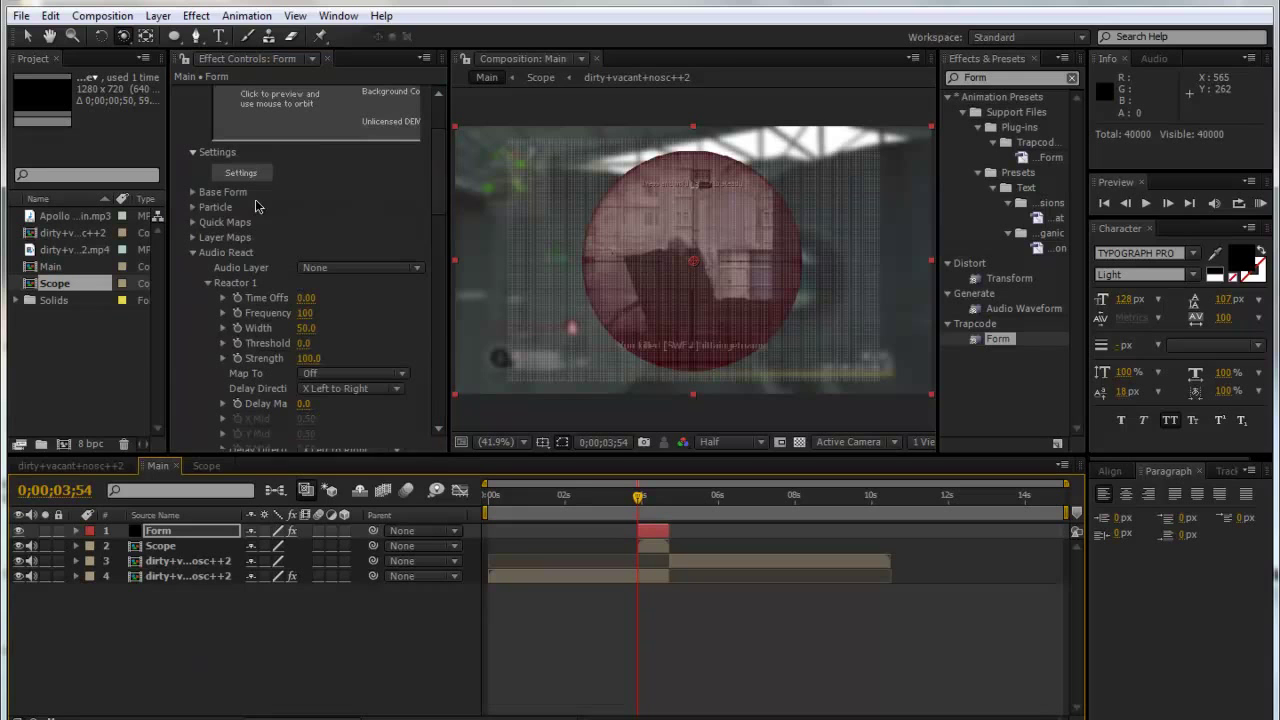
click(192, 207)
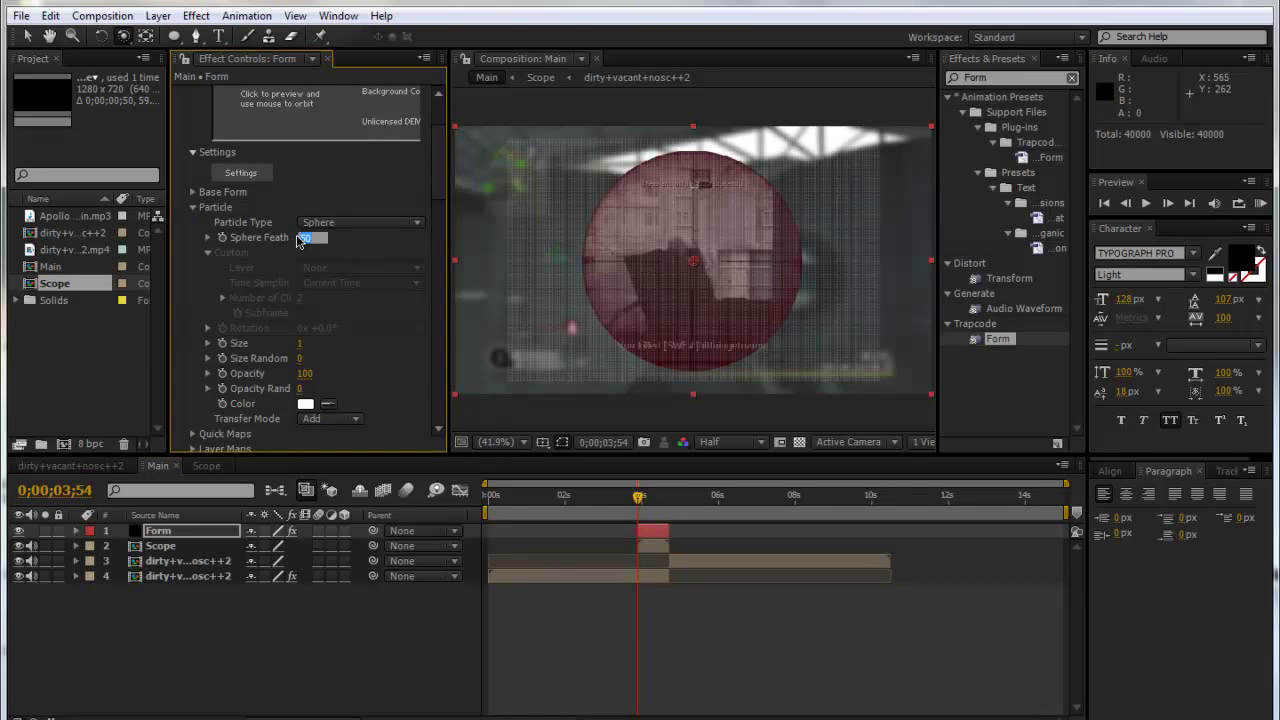
click(298, 240)
text(10)
key(Return)
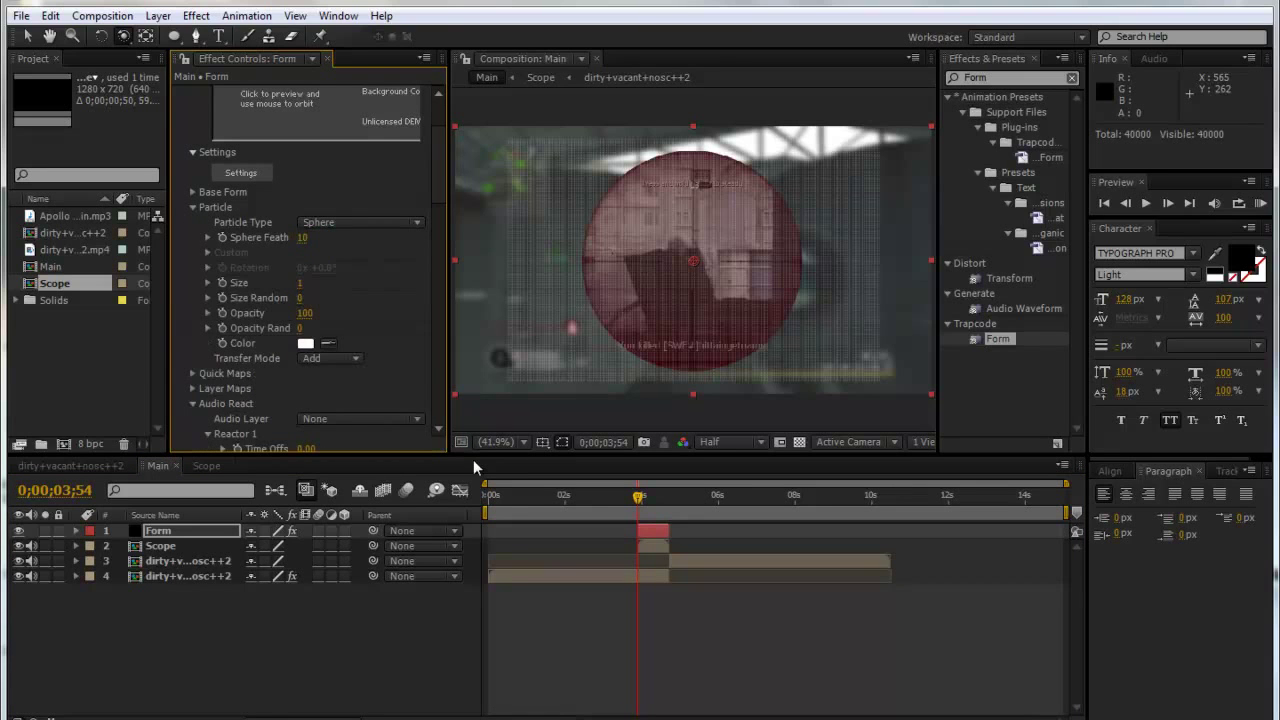
Step: Set particle Size to 2, Size Random to 25 and Opacity Random to 25
click(300, 283)
text(2)
key(Return)
click(300, 297)
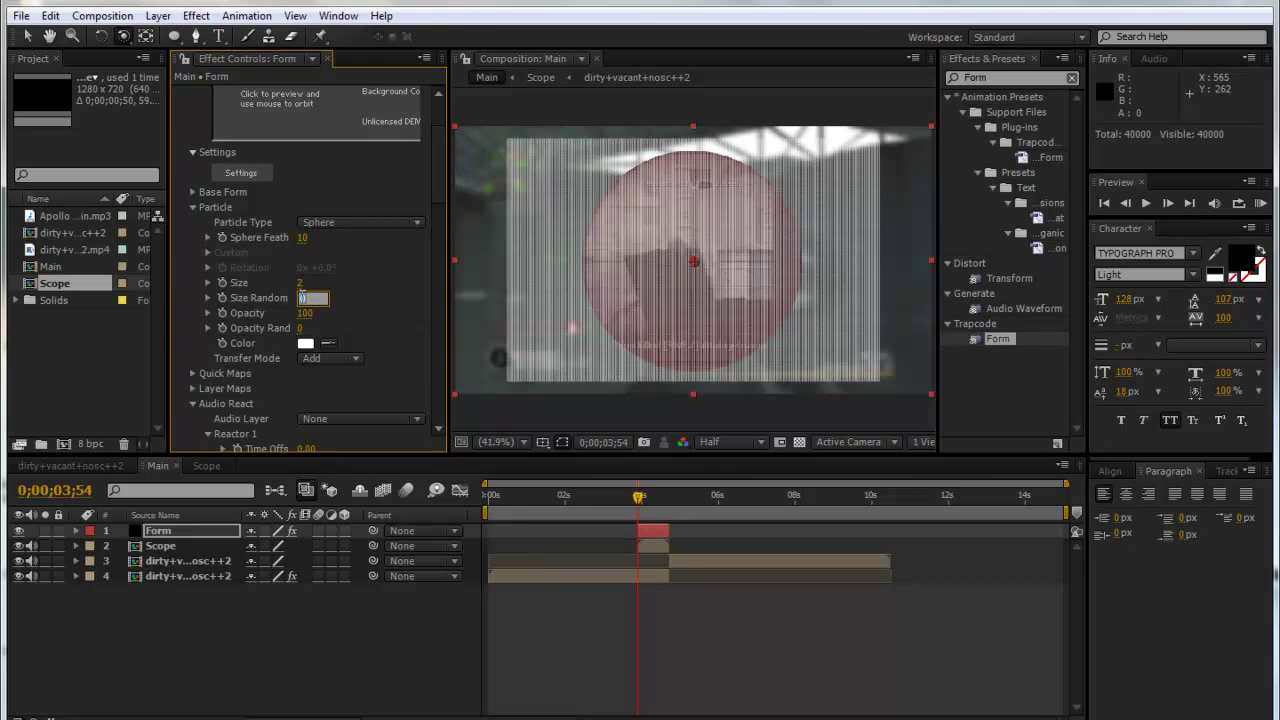
text(25)
key(Return)
click(302, 328)
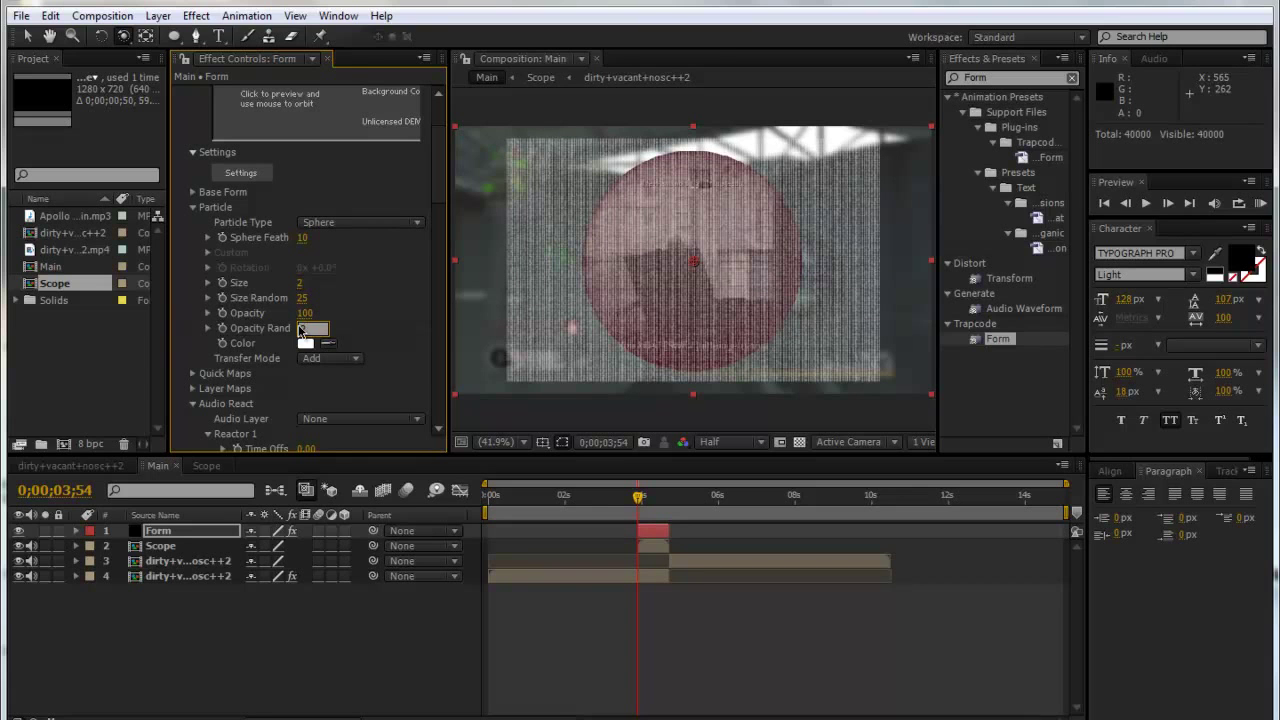
text(25)
key(Return)
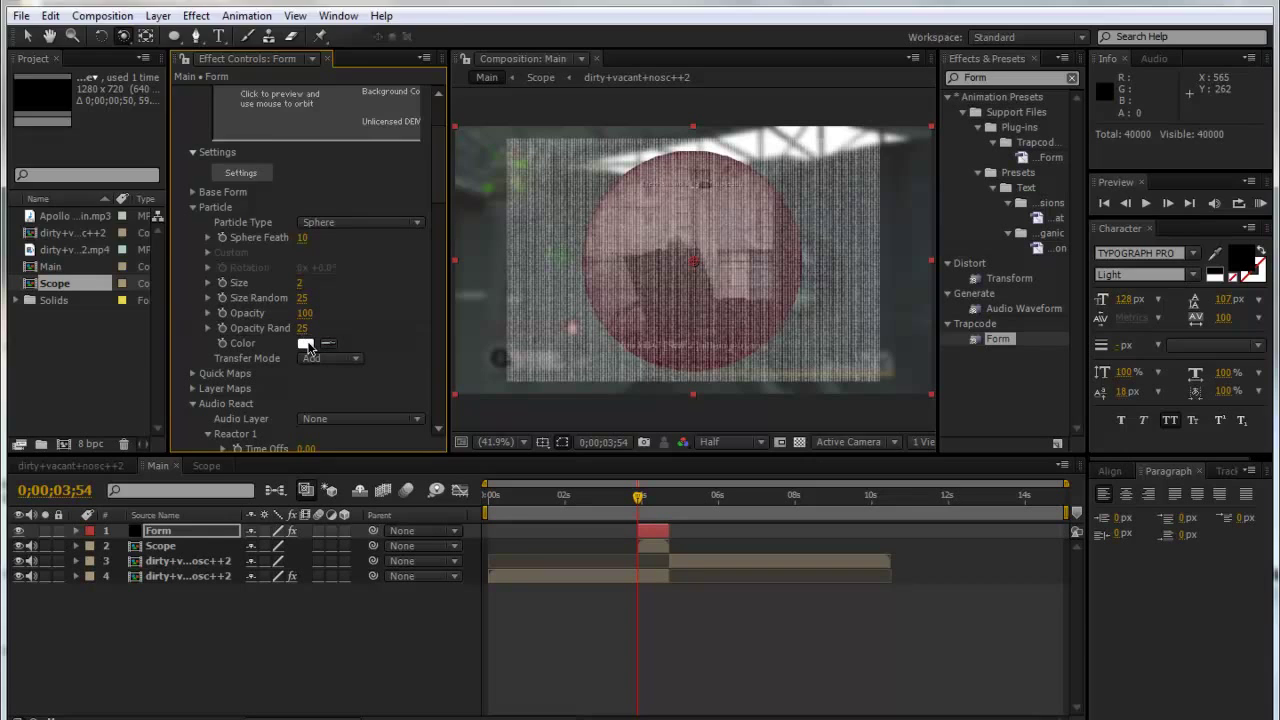
Step: Set the particle colour to cyan 00D2FF
click(307, 345)
click(270, 130)
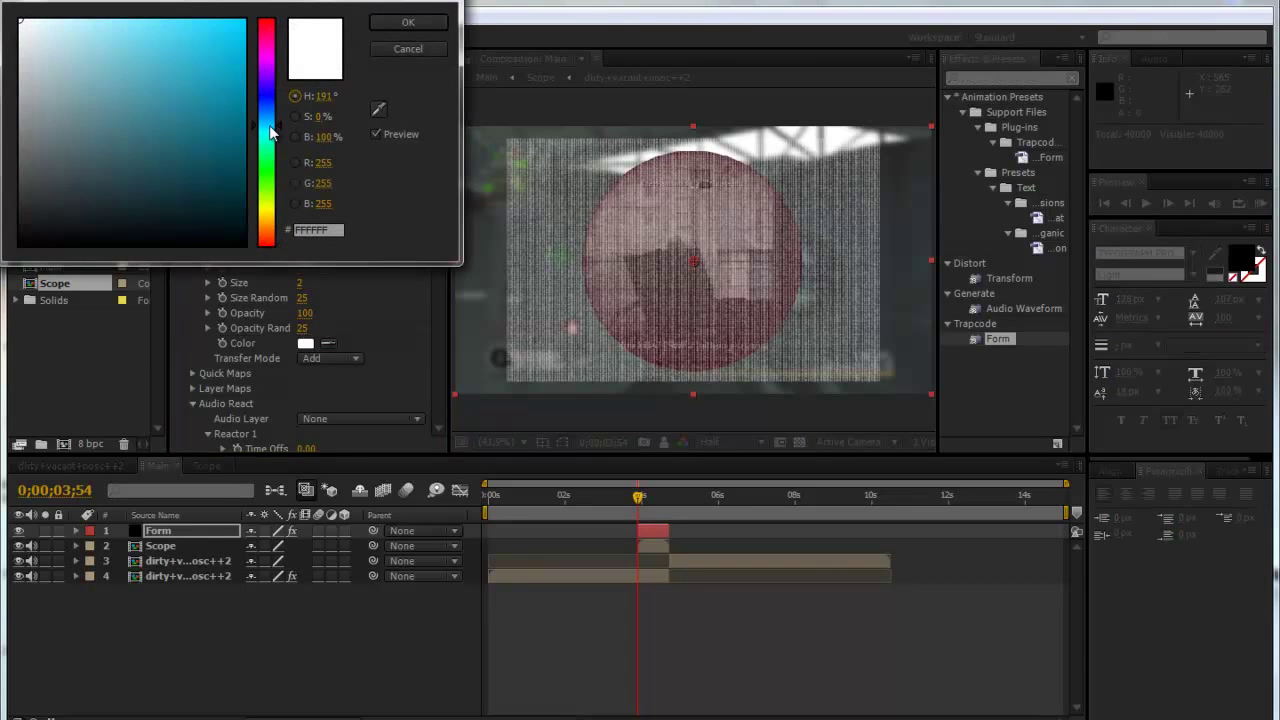
click(245, 20)
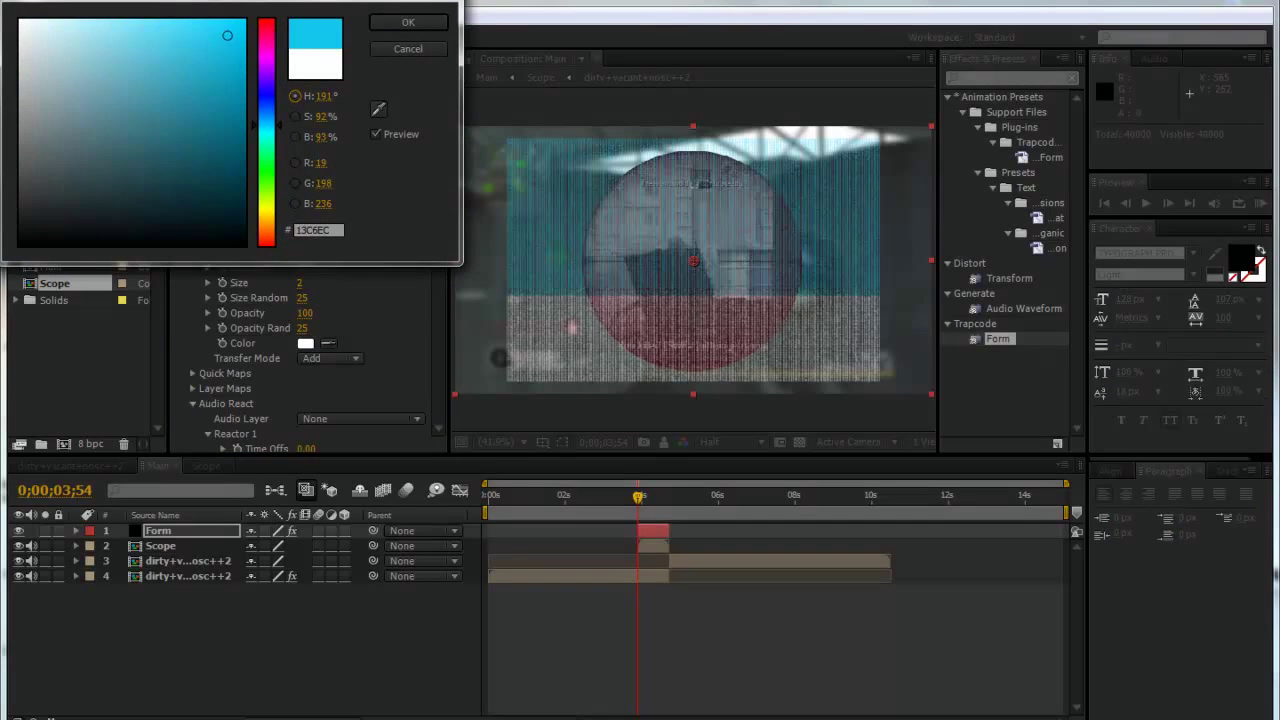
click(410, 22)
scroll(304, 192, down, 2)
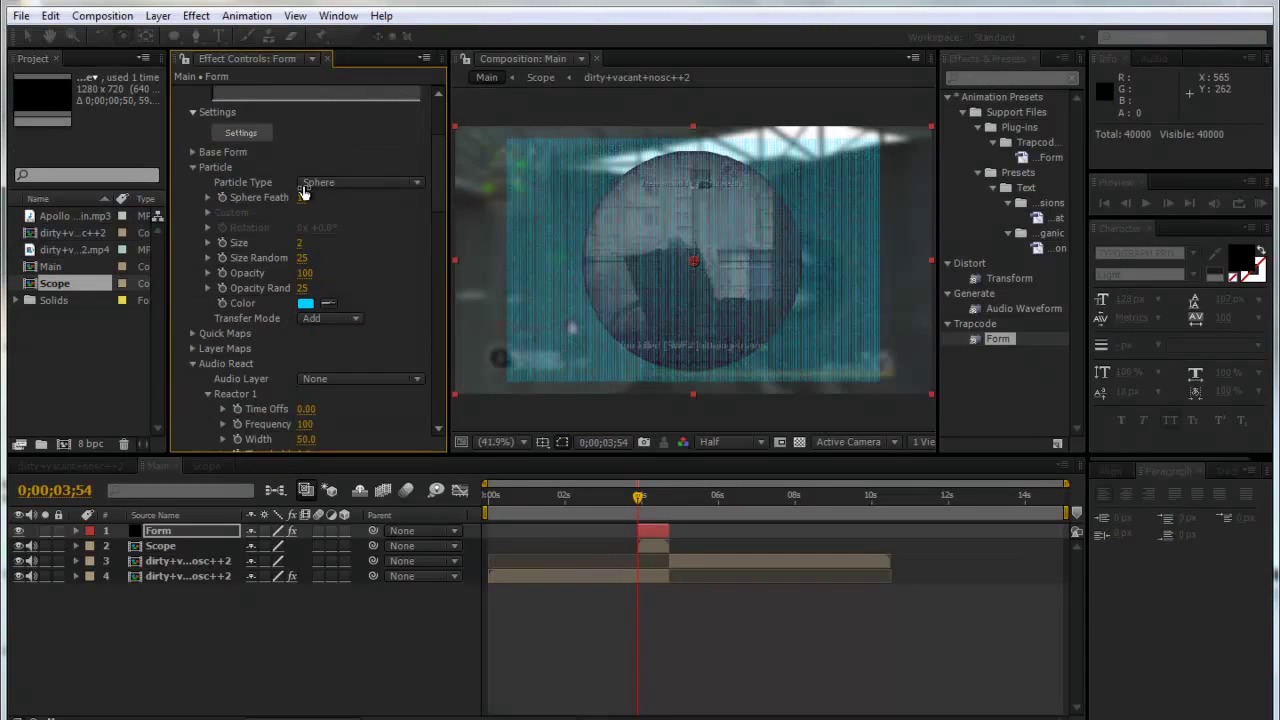
scroll(304, 192, down, 4)
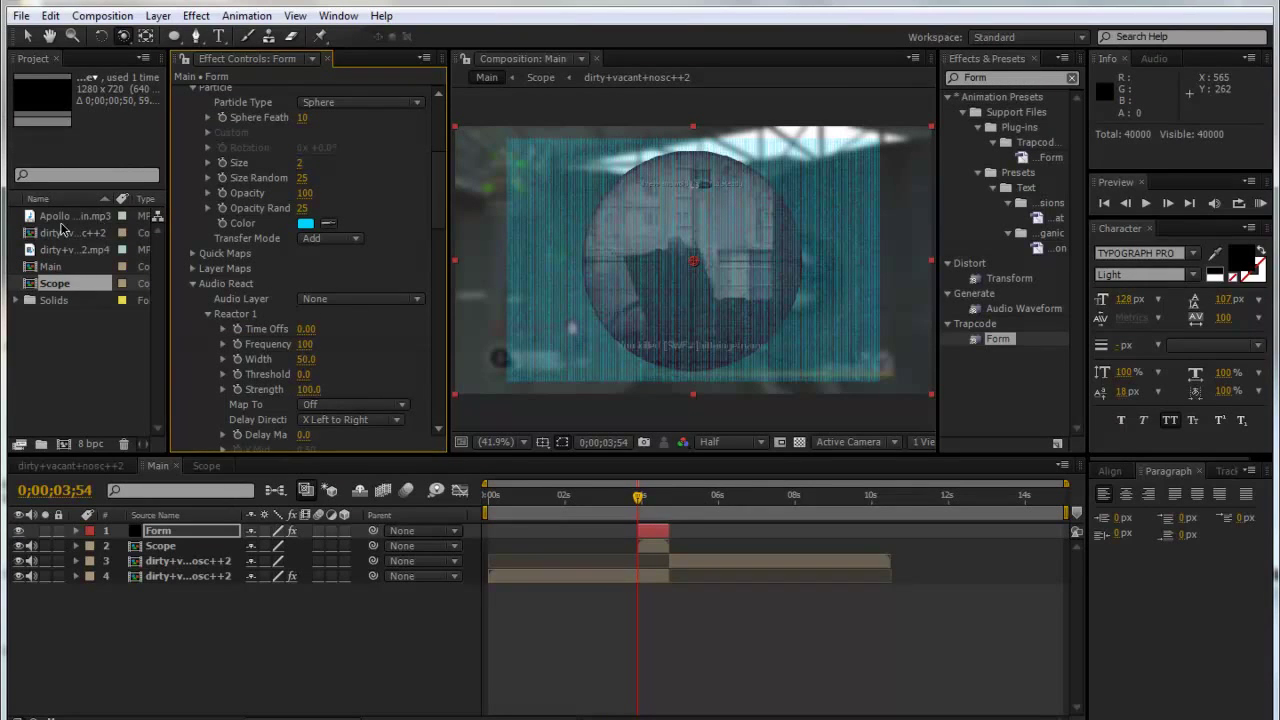
Step: Add the Warm Rain mp3, slide it to a later part, and make it Audio React's source
drag(65, 216, 172, 607)
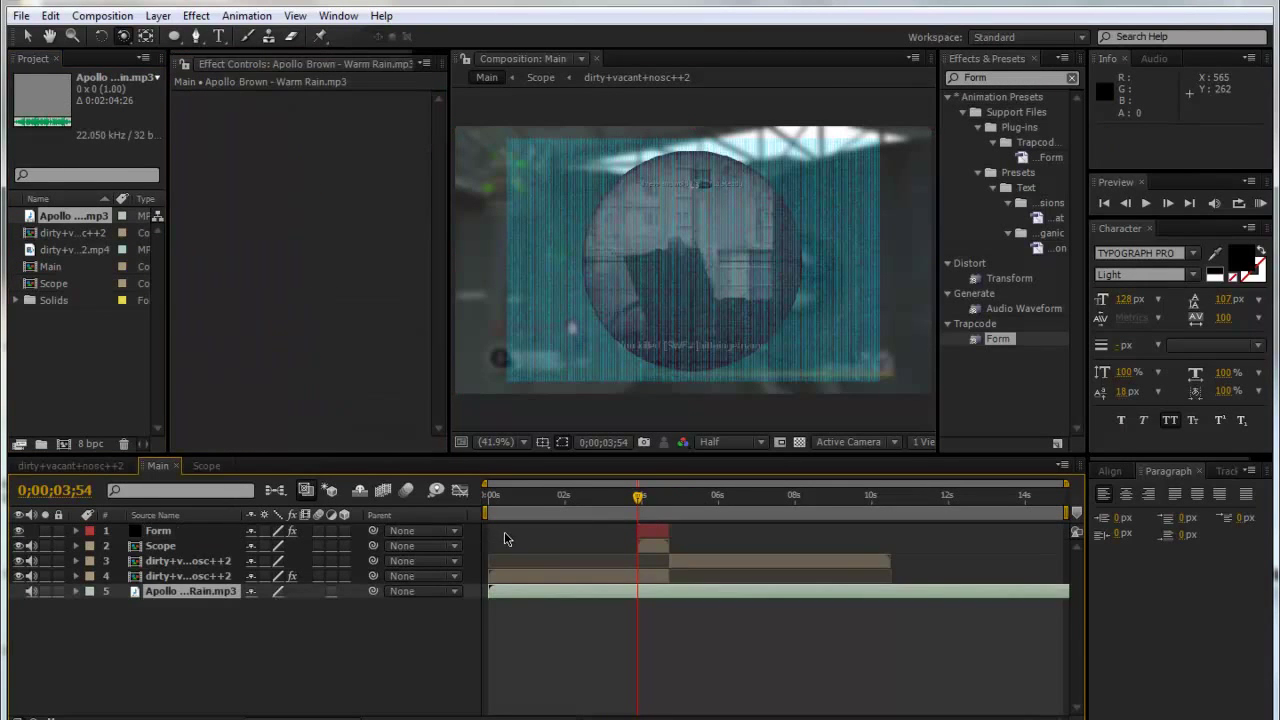
key(l)
key(l)
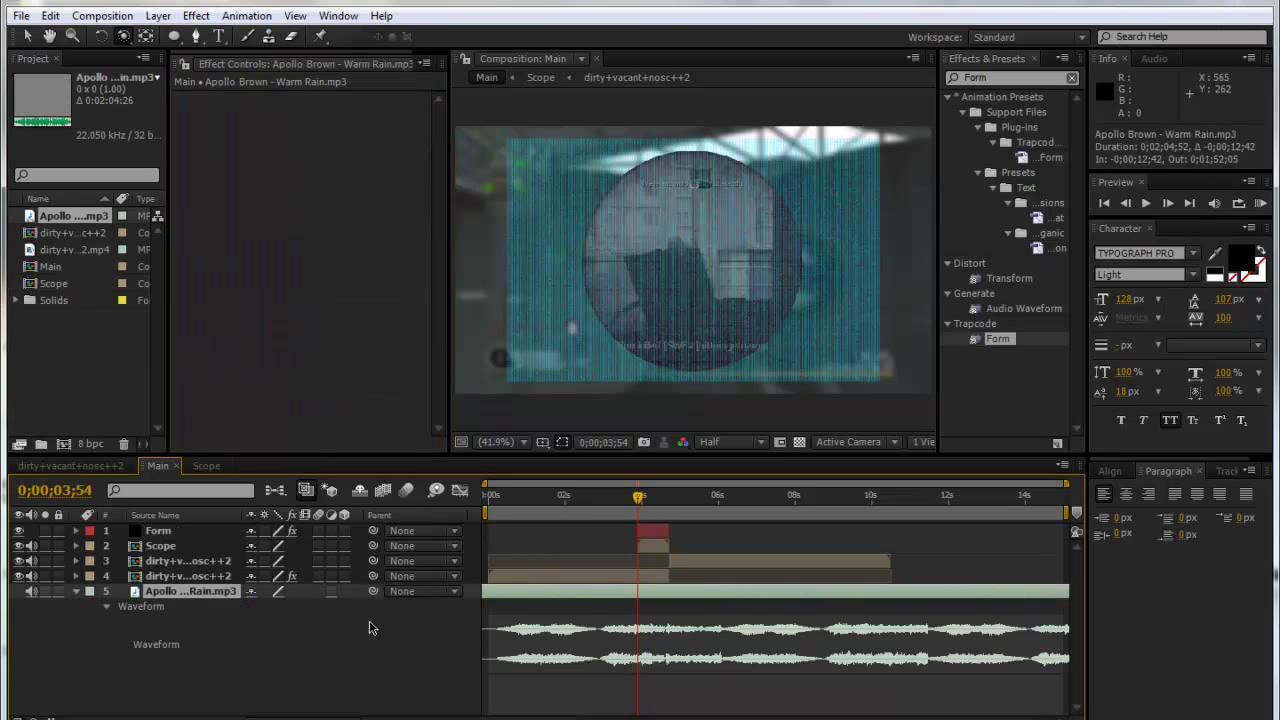
drag(477, 601, 795, 601)
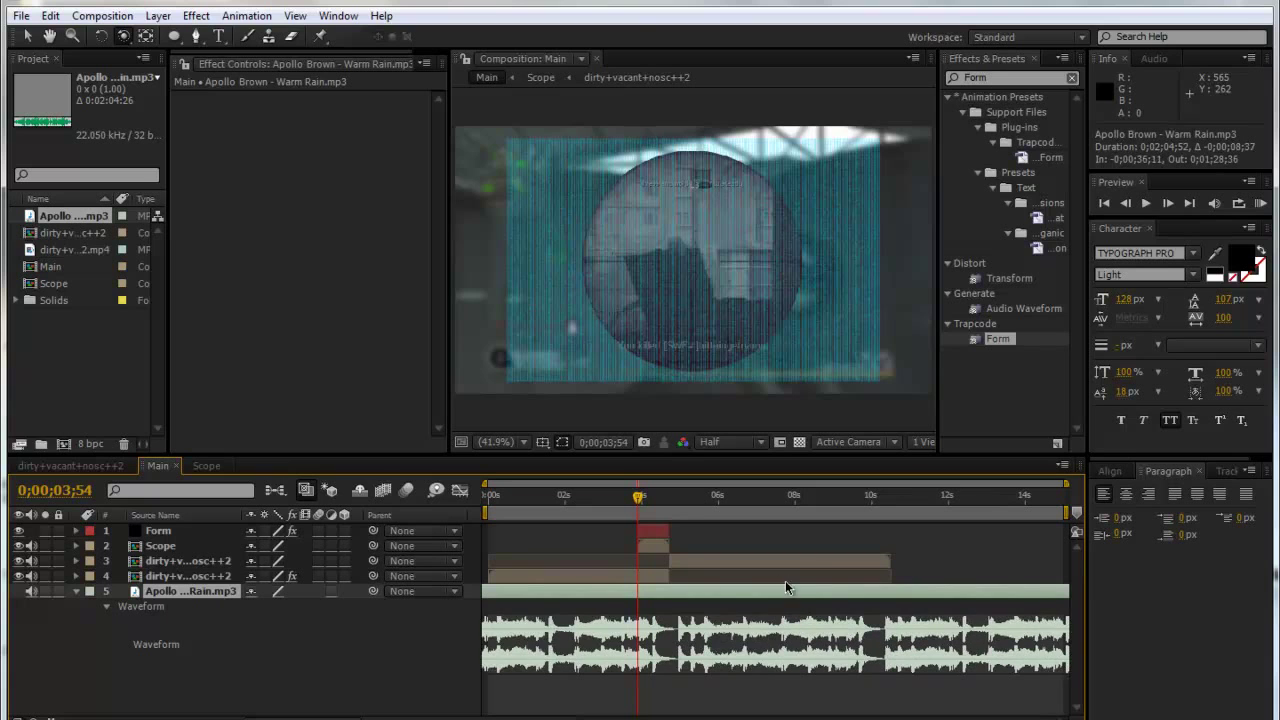
click(170, 531)
scroll(340, 302, down, 5)
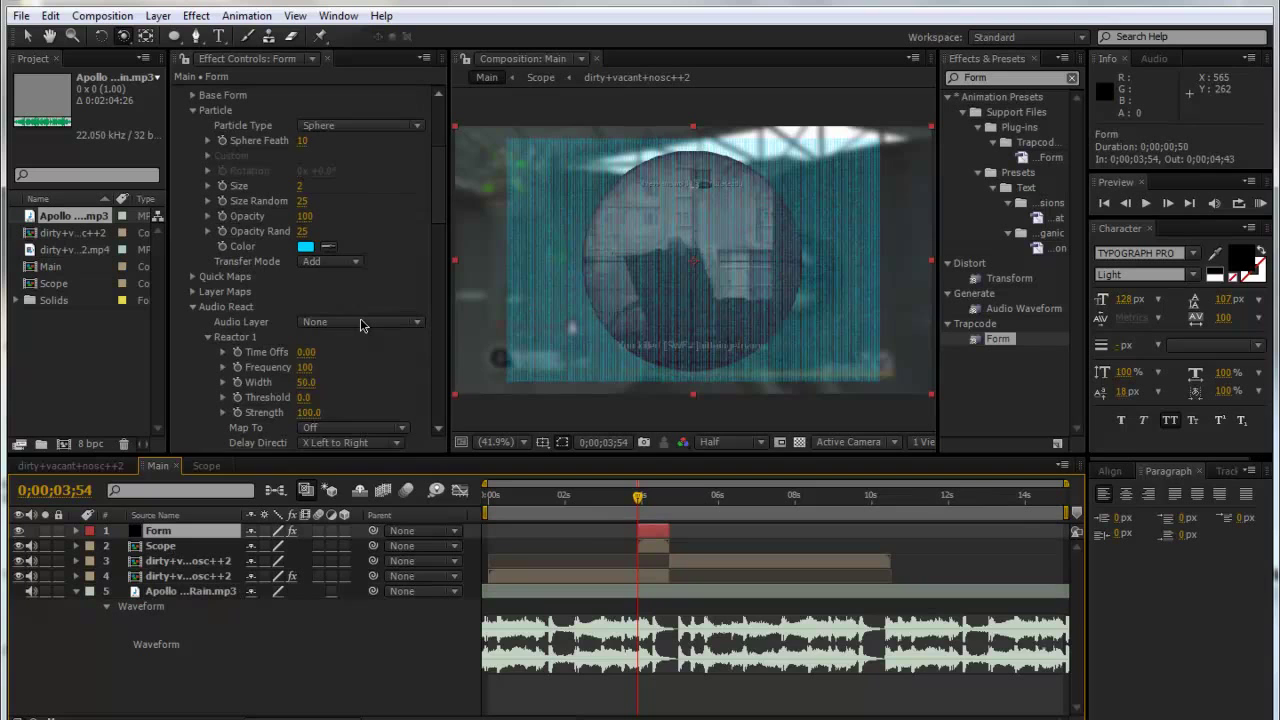
click(360, 321)
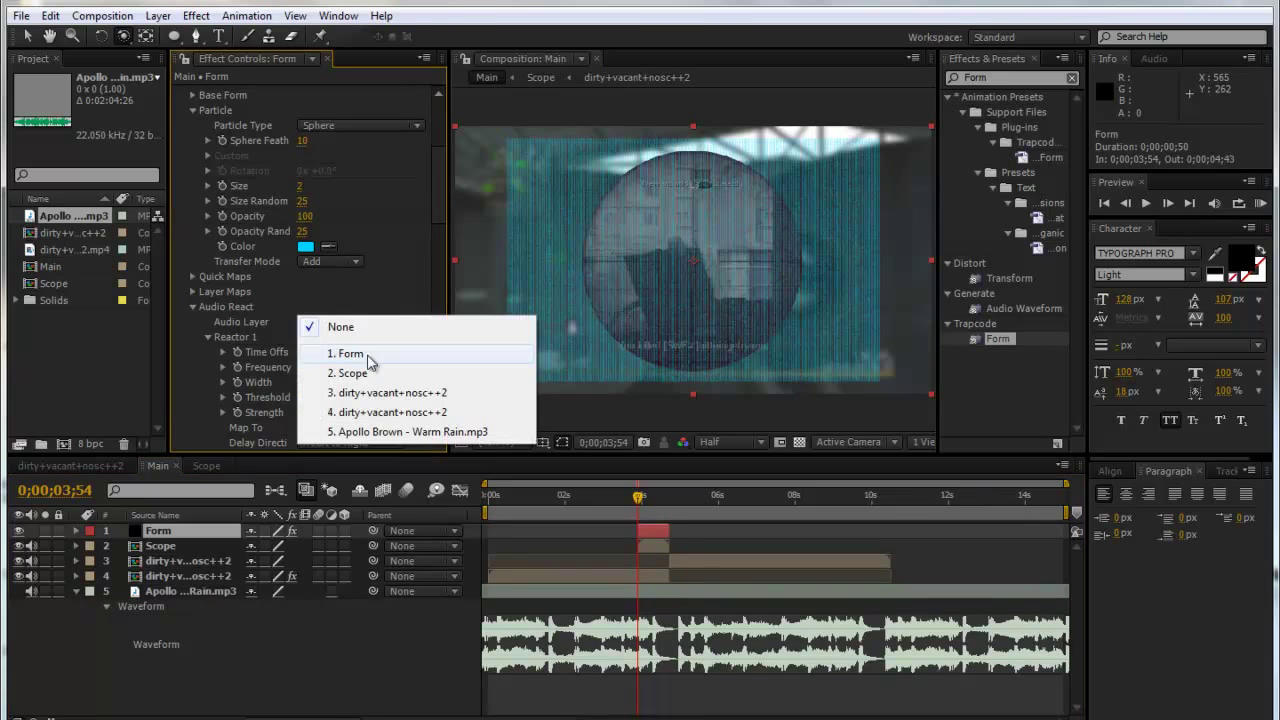
click(393, 434)
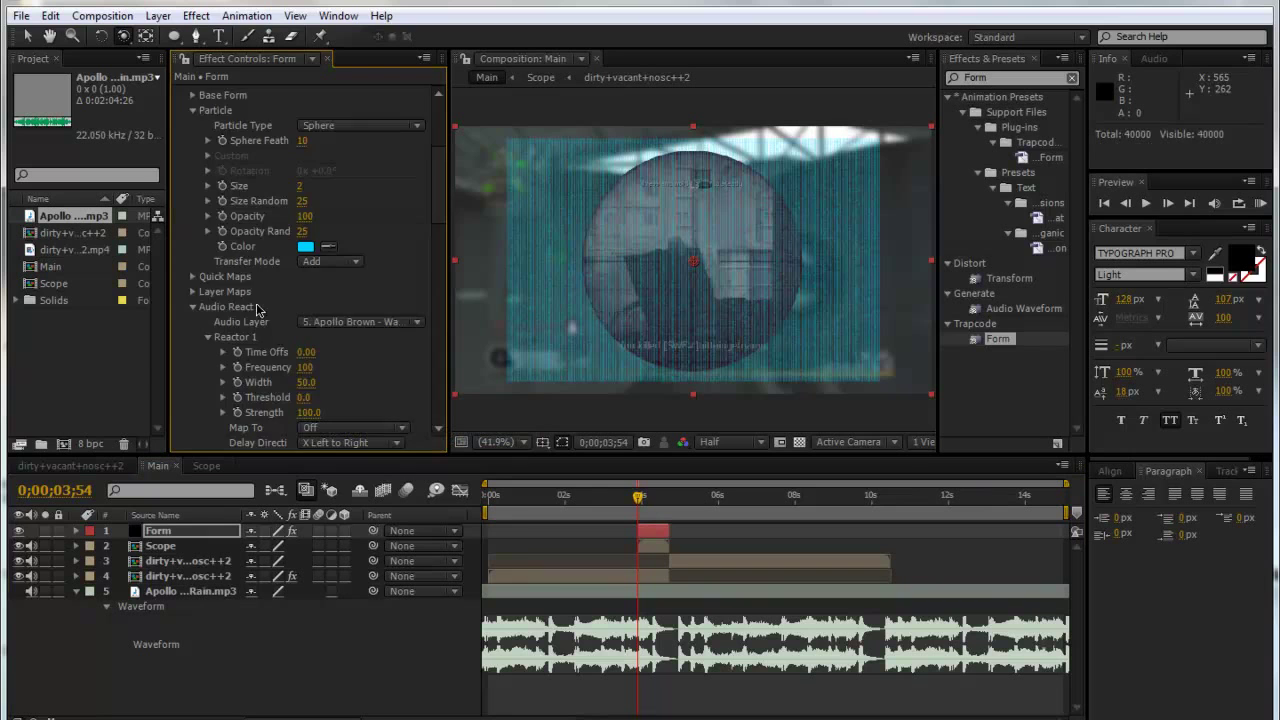
scroll(441, 209, down, 10)
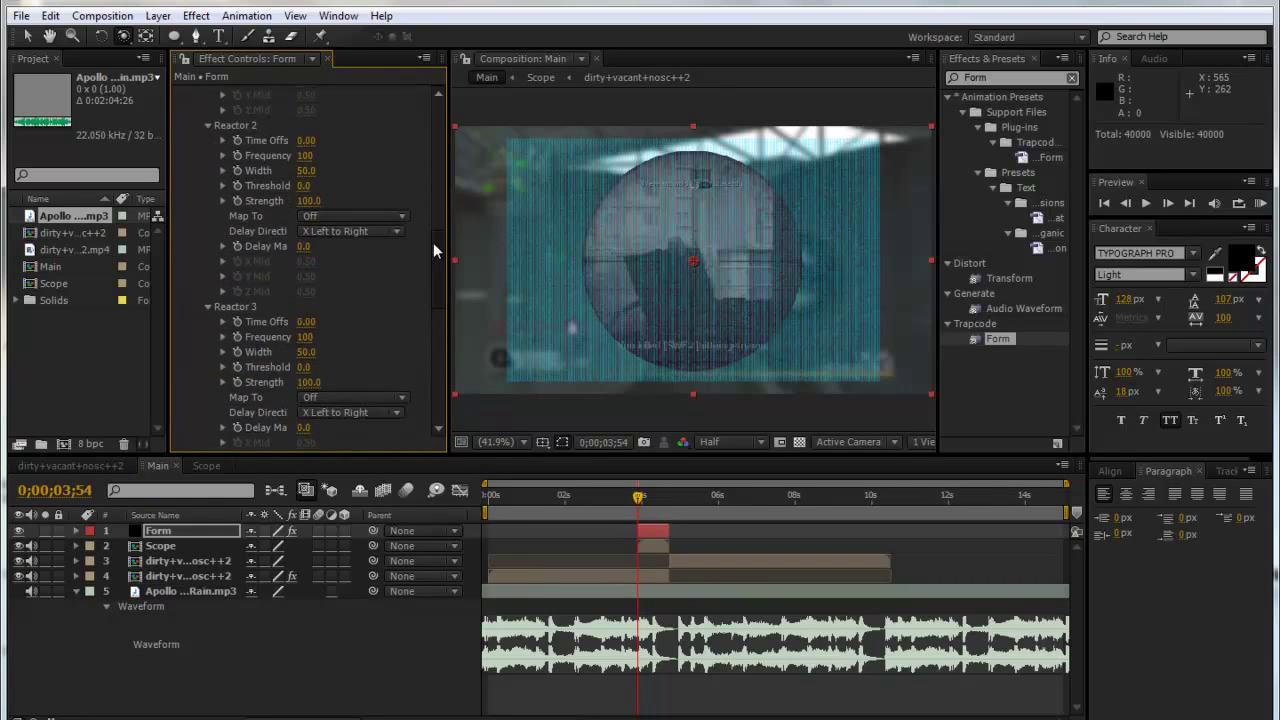
scroll(430, 225, up, 6)
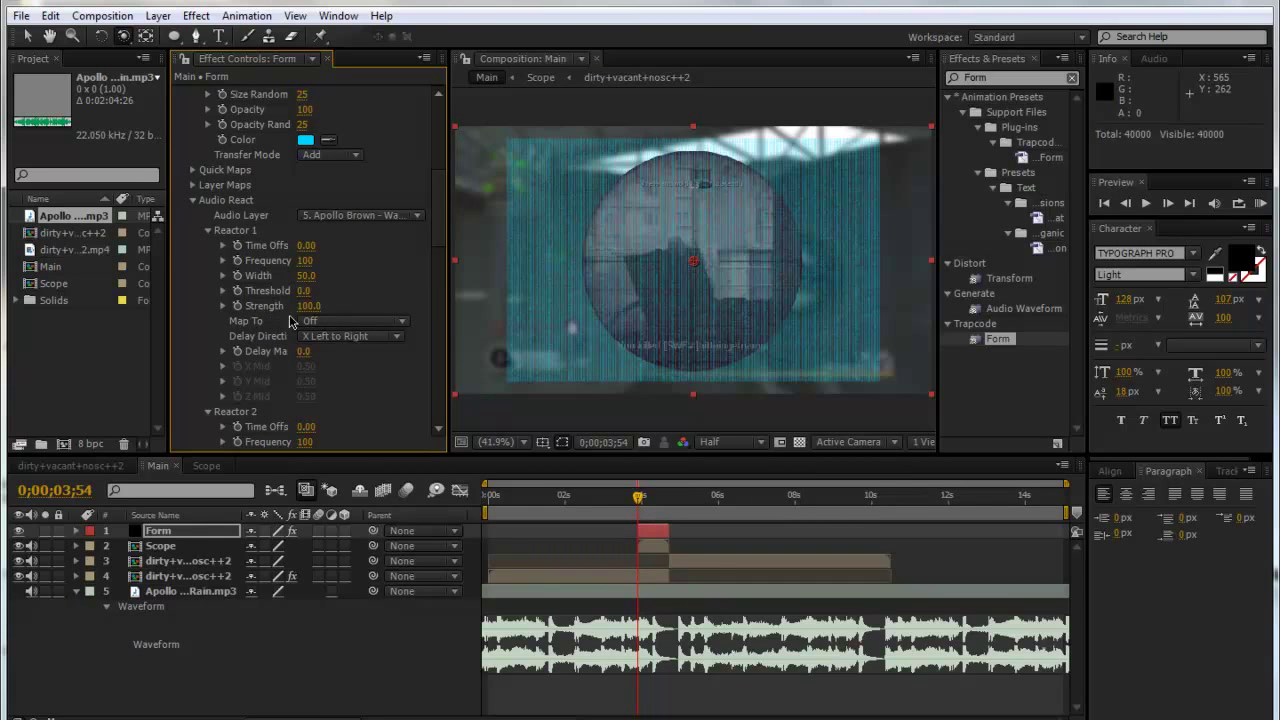
Step: Map Reactor 1 to Disperse with Strength 50
click(330, 323)
click(356, 405)
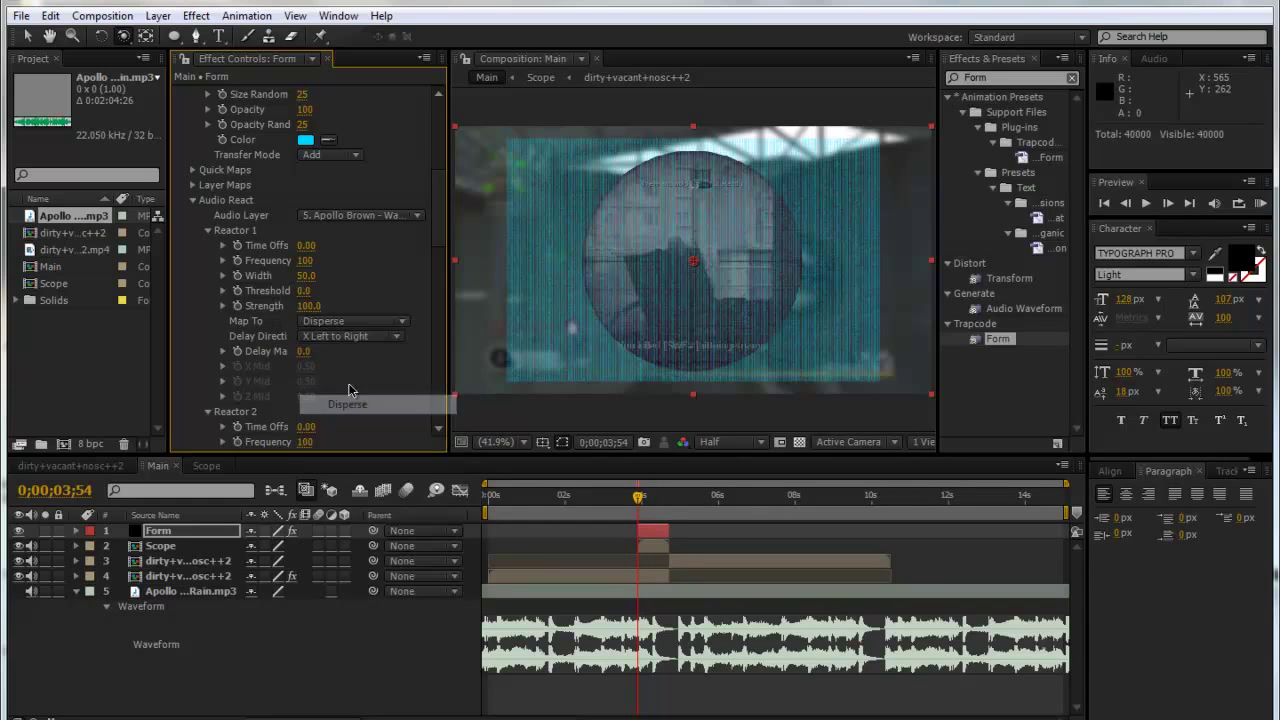
click(309, 306)
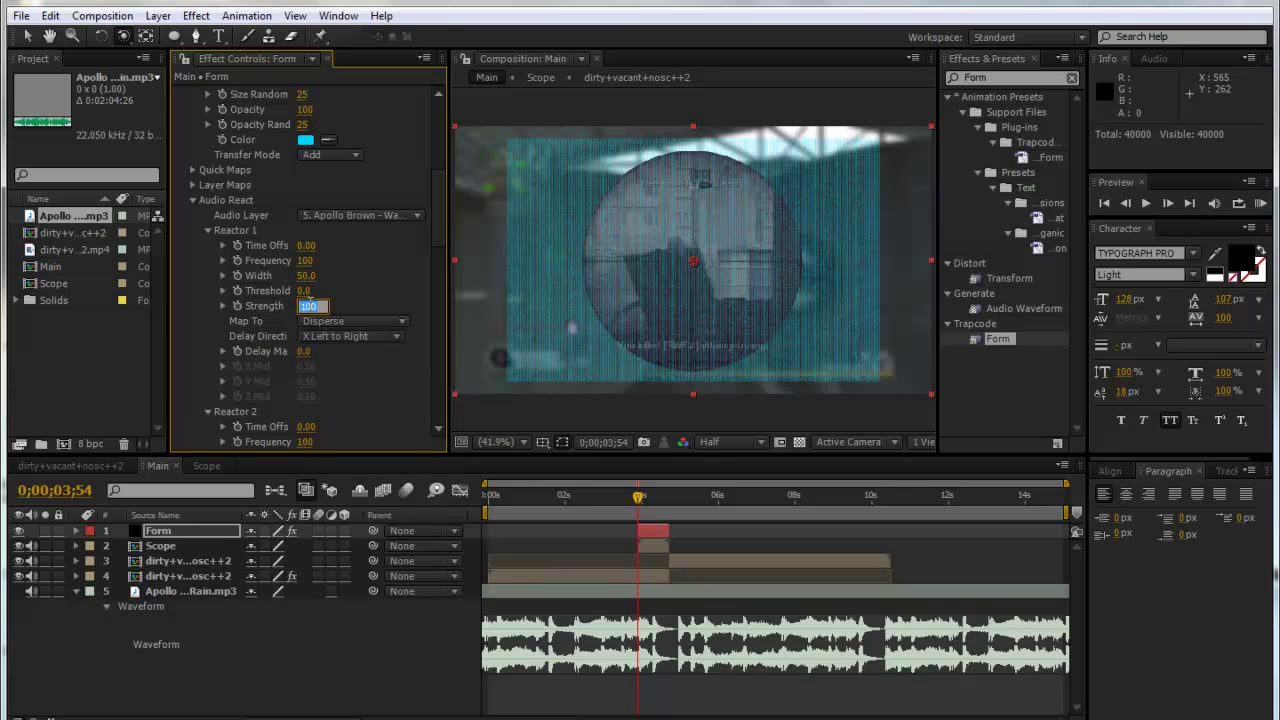
key(Return)
drag(437, 200, 439, 233)
Step: Map Reactor 2 to Displace X with Strength 25
click(355, 344)
click(355, 344)
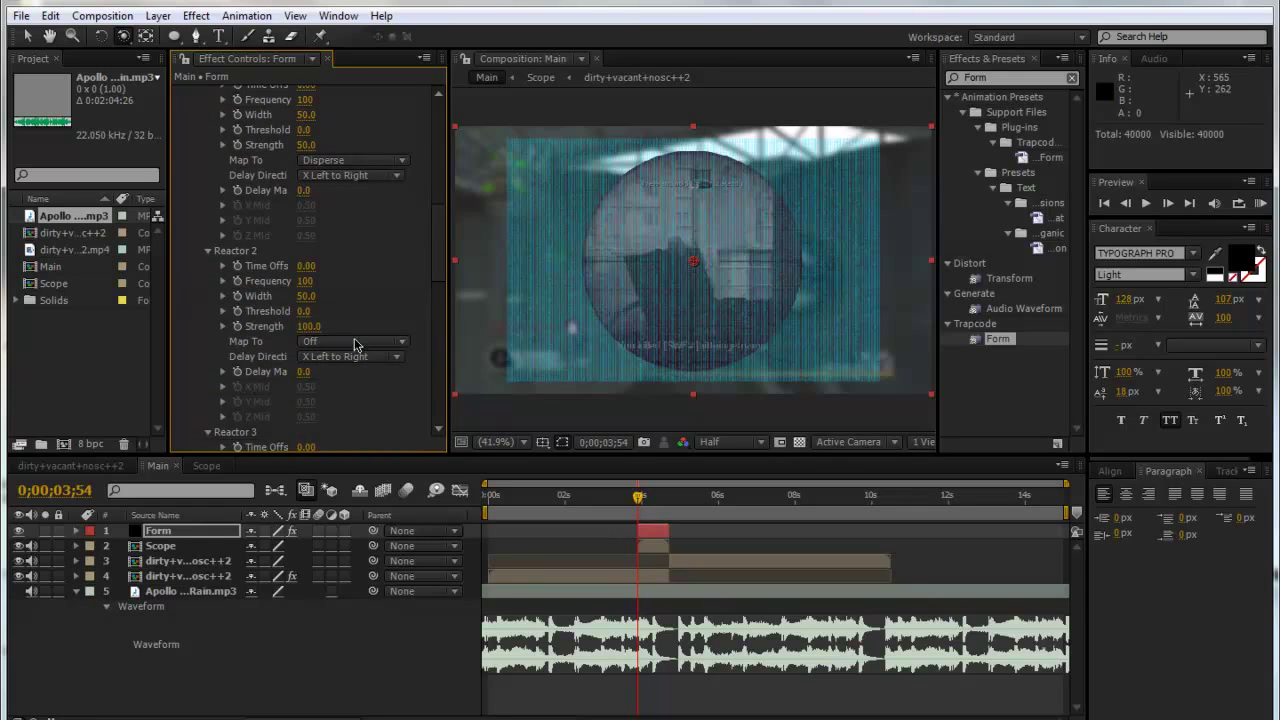
click(355, 346)
click(365, 446)
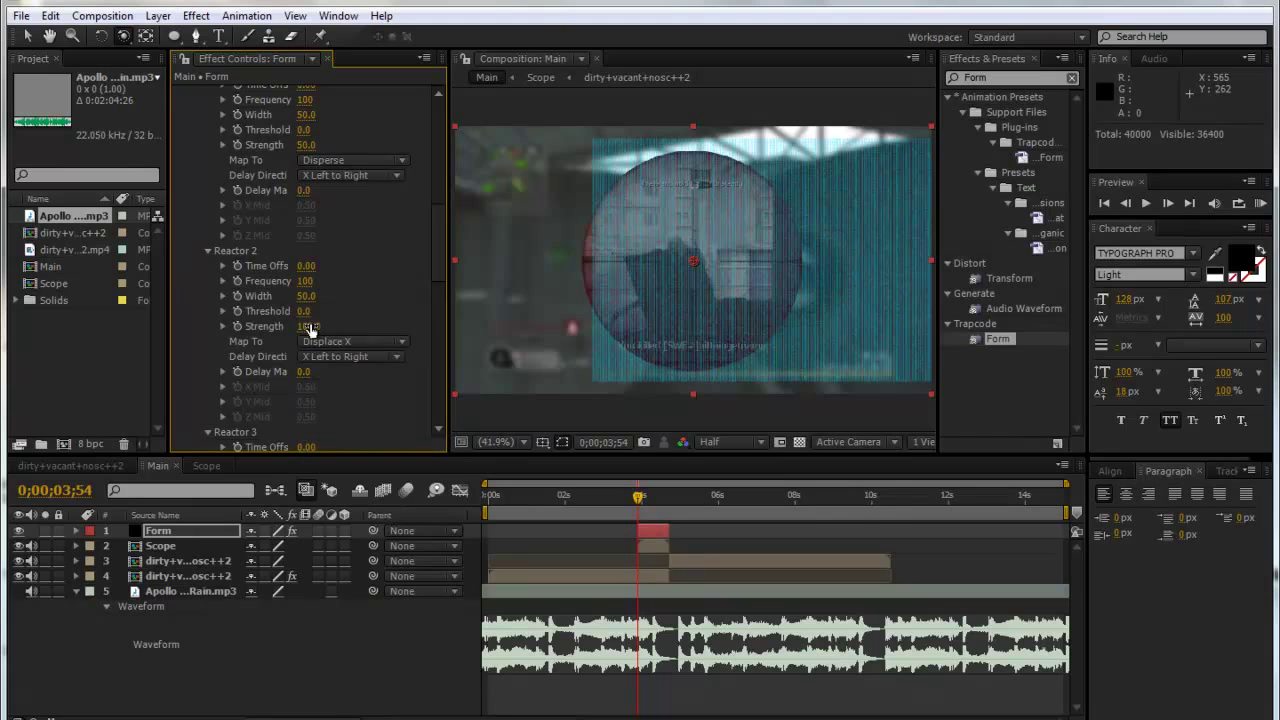
click(310, 325)
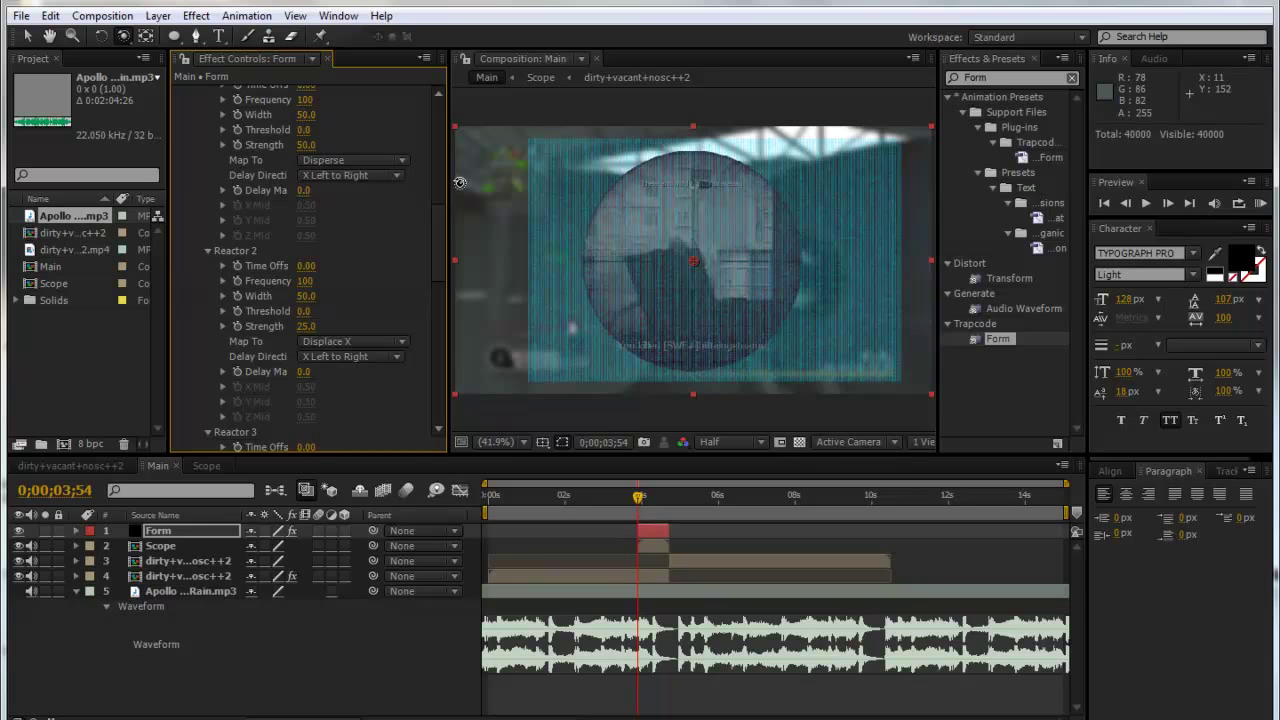
drag(437, 224, 427, 368)
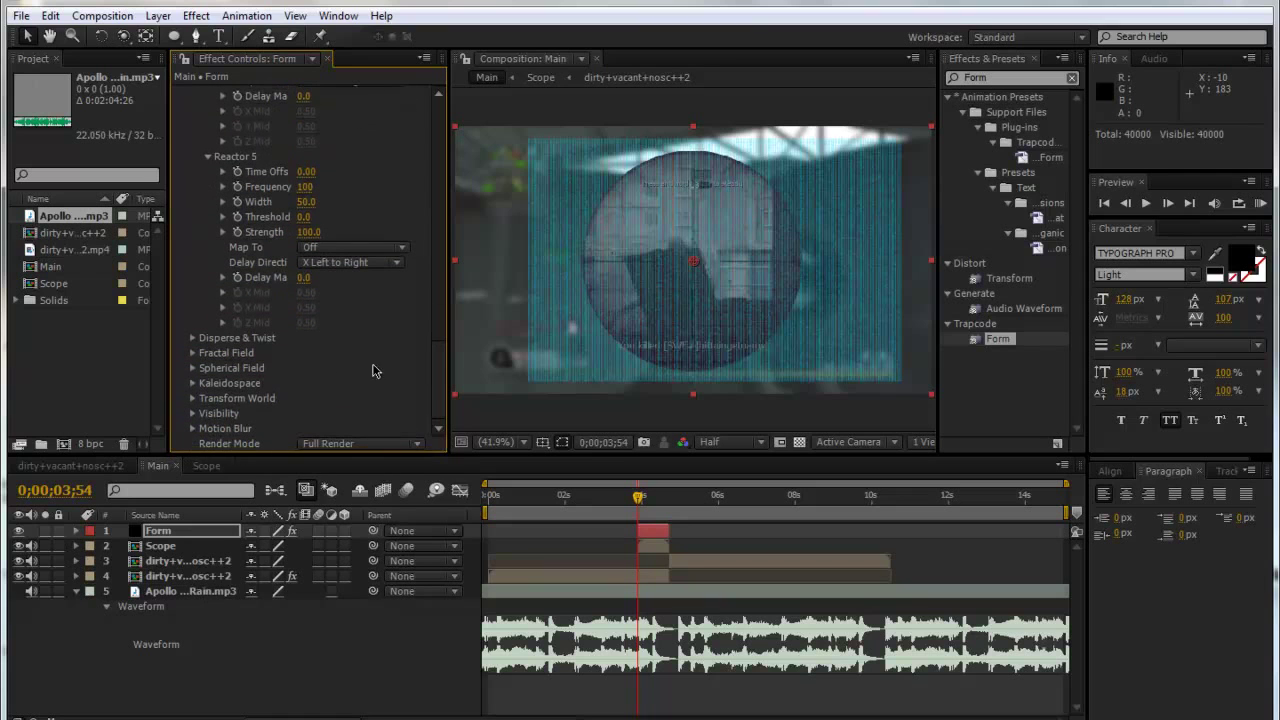
Step: Under Disperse & Twist, set Fractal Field Displace to 180, then collapse Fractal Field
click(193, 339)
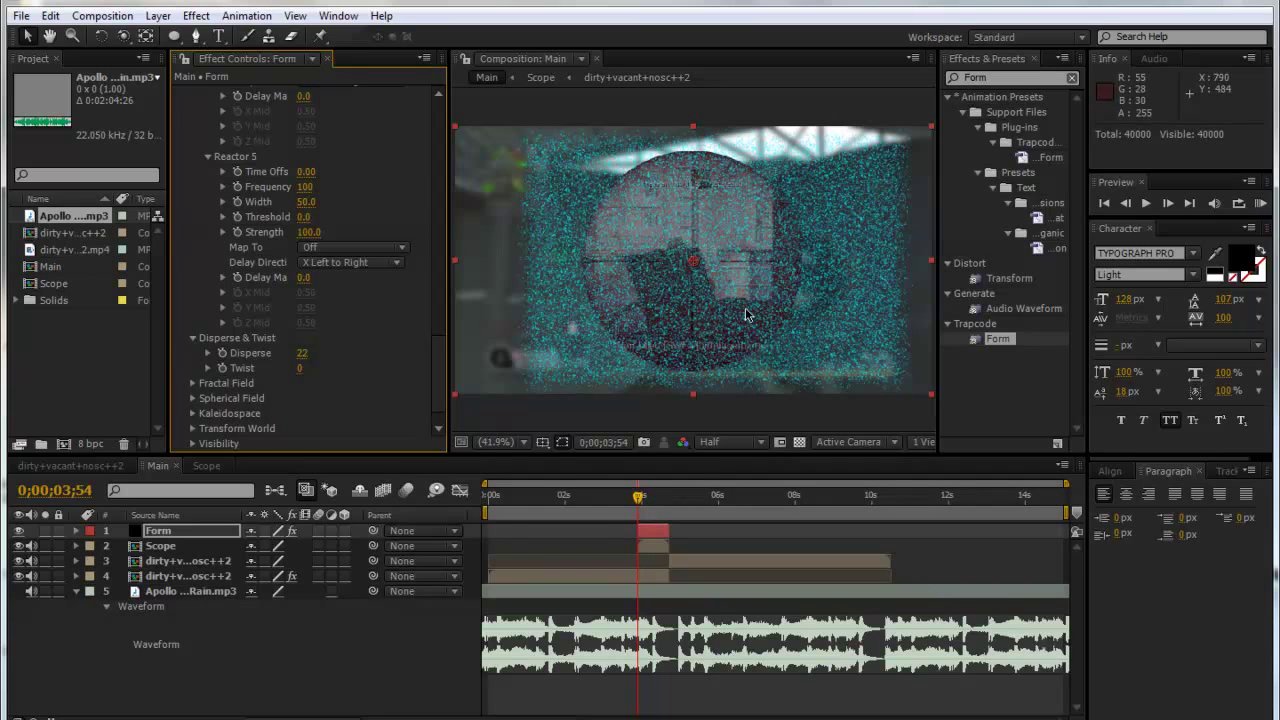
scroll(440, 366, down, 1)
scroll(440, 366, down, 1)
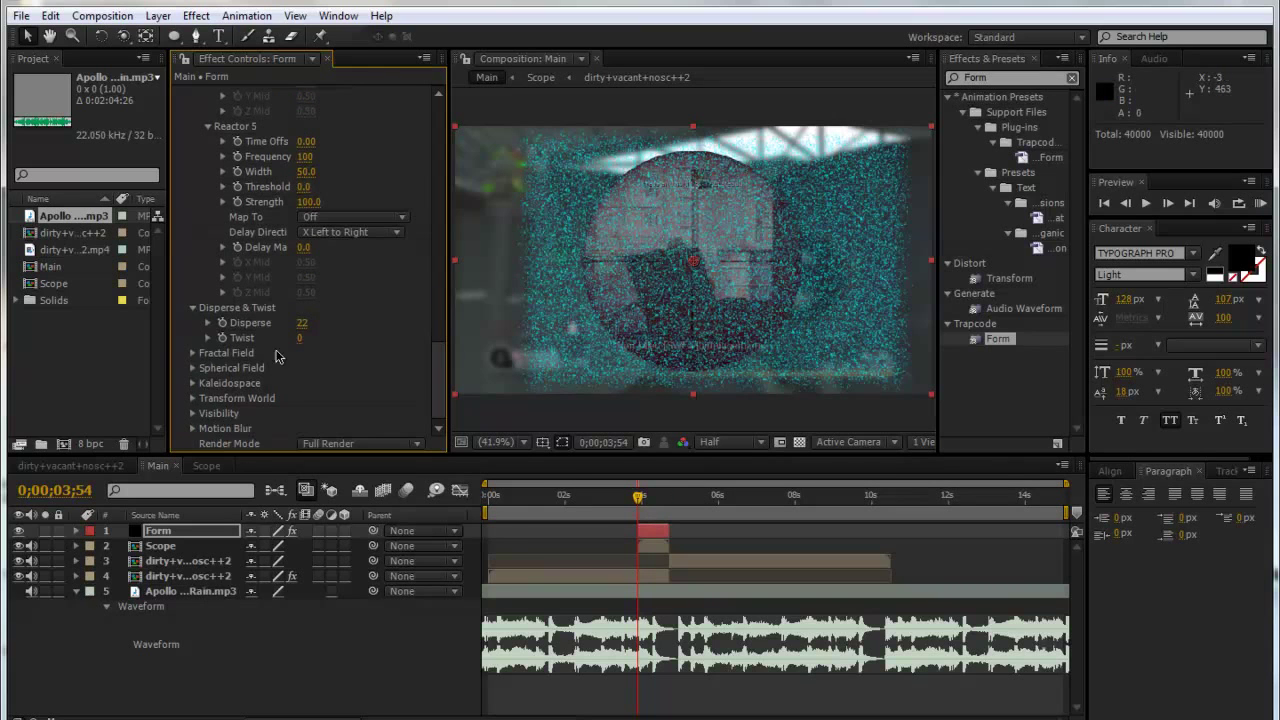
click(195, 356)
scroll(330, 280, down, 5)
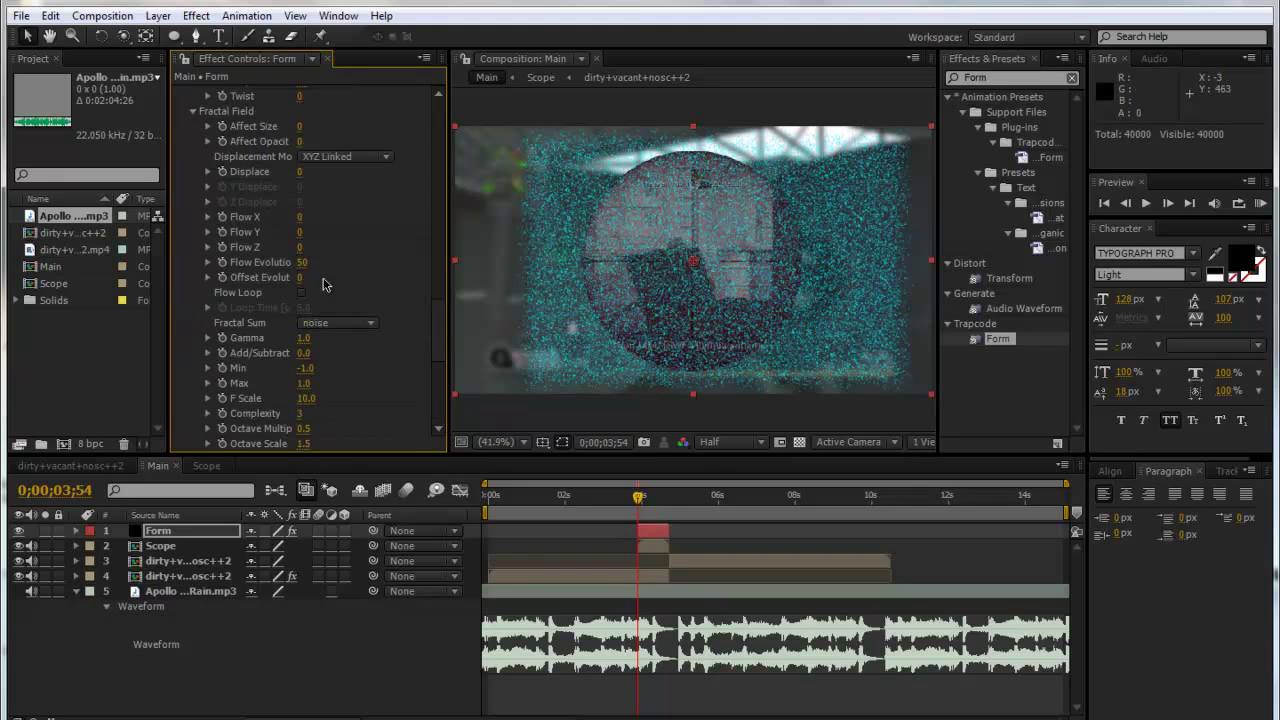
scroll(345, 207, down, 1)
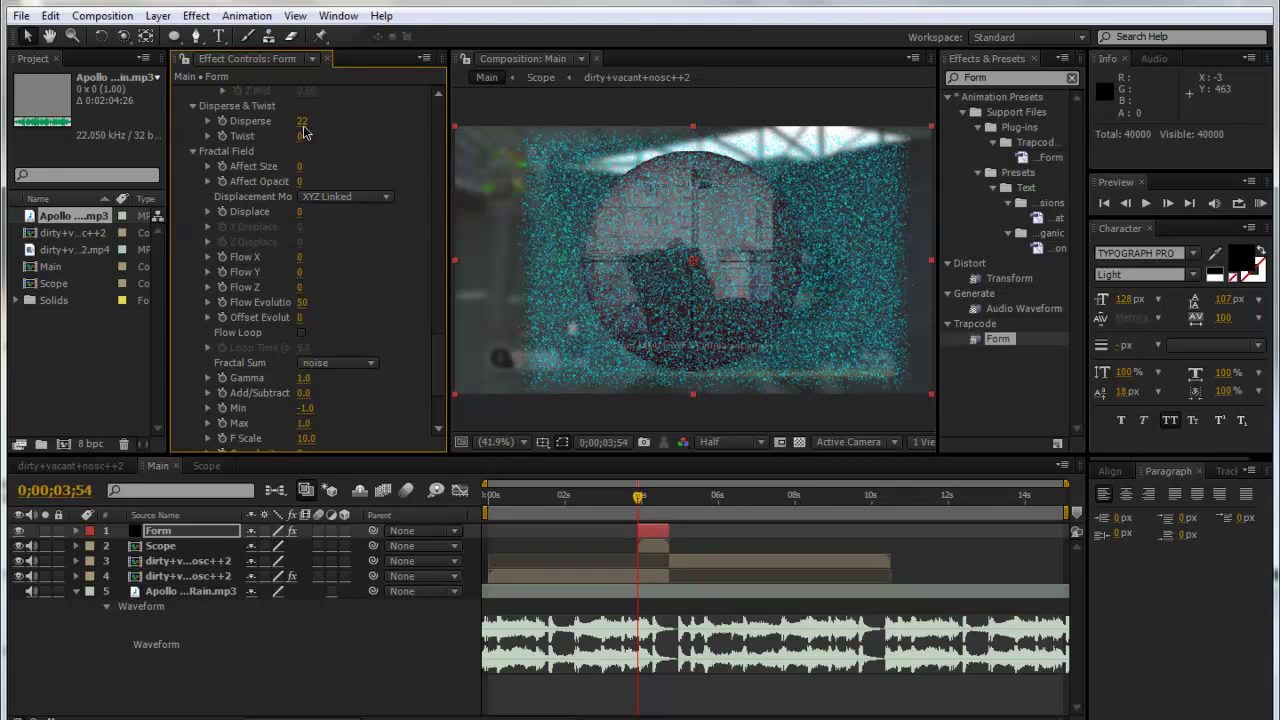
drag(325, 218, 340, 218)
click(306, 212)
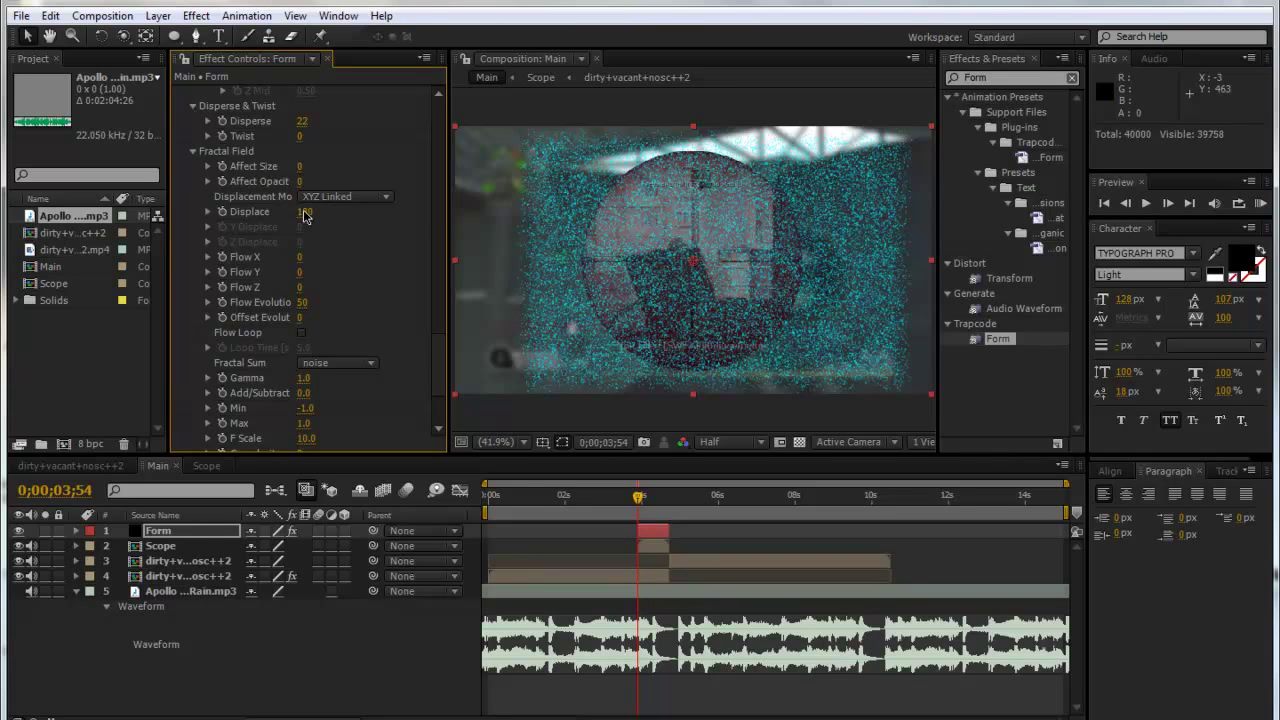
text(180)
key(Return)
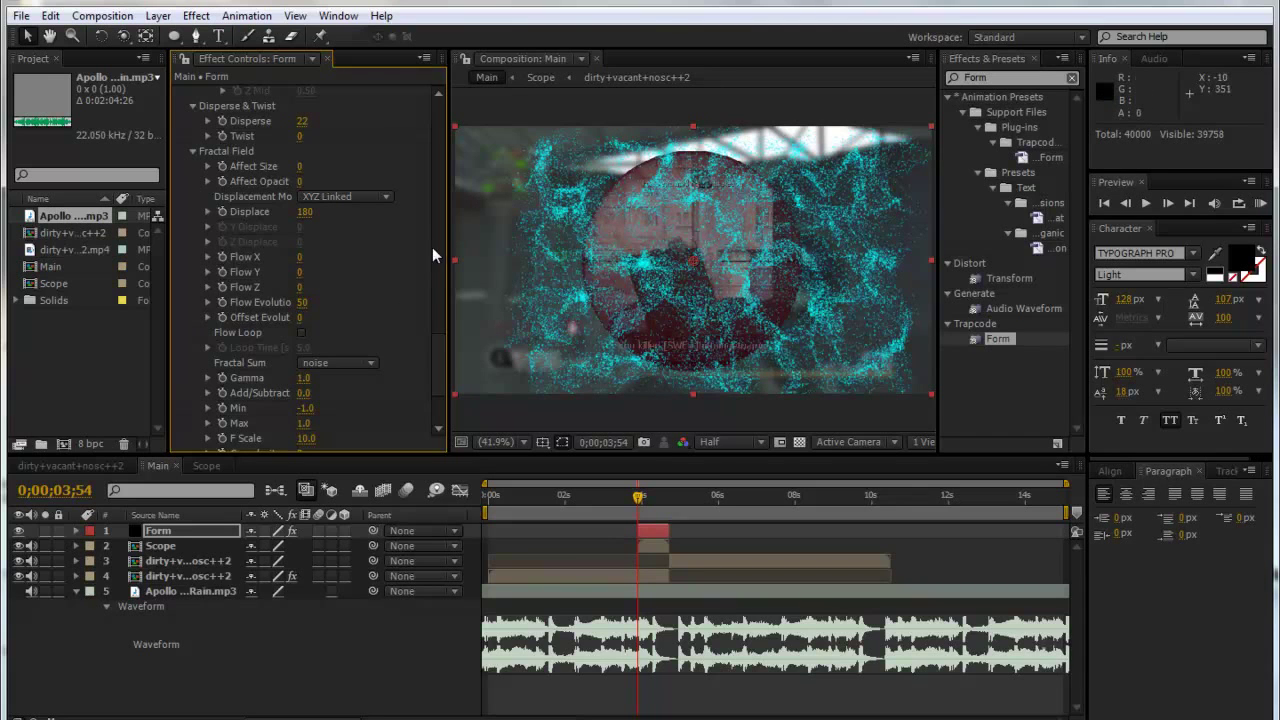
click(193, 152)
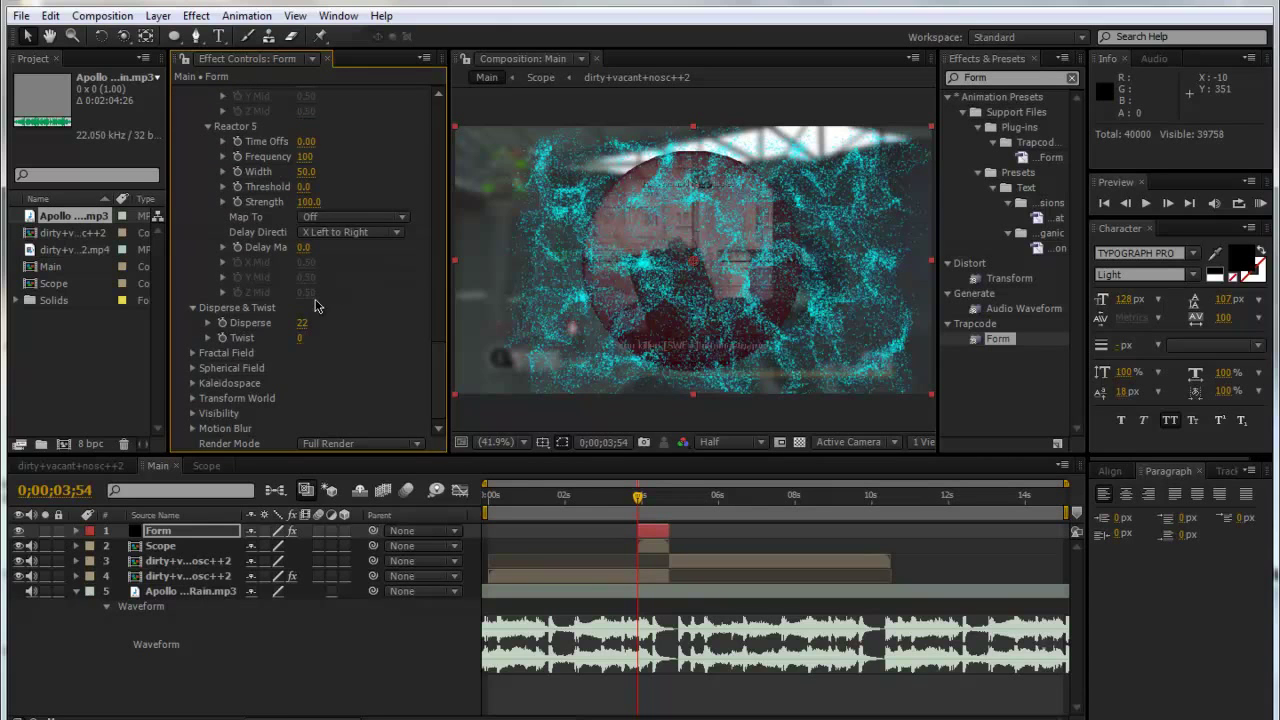
scroll(333, 280, up, 10)
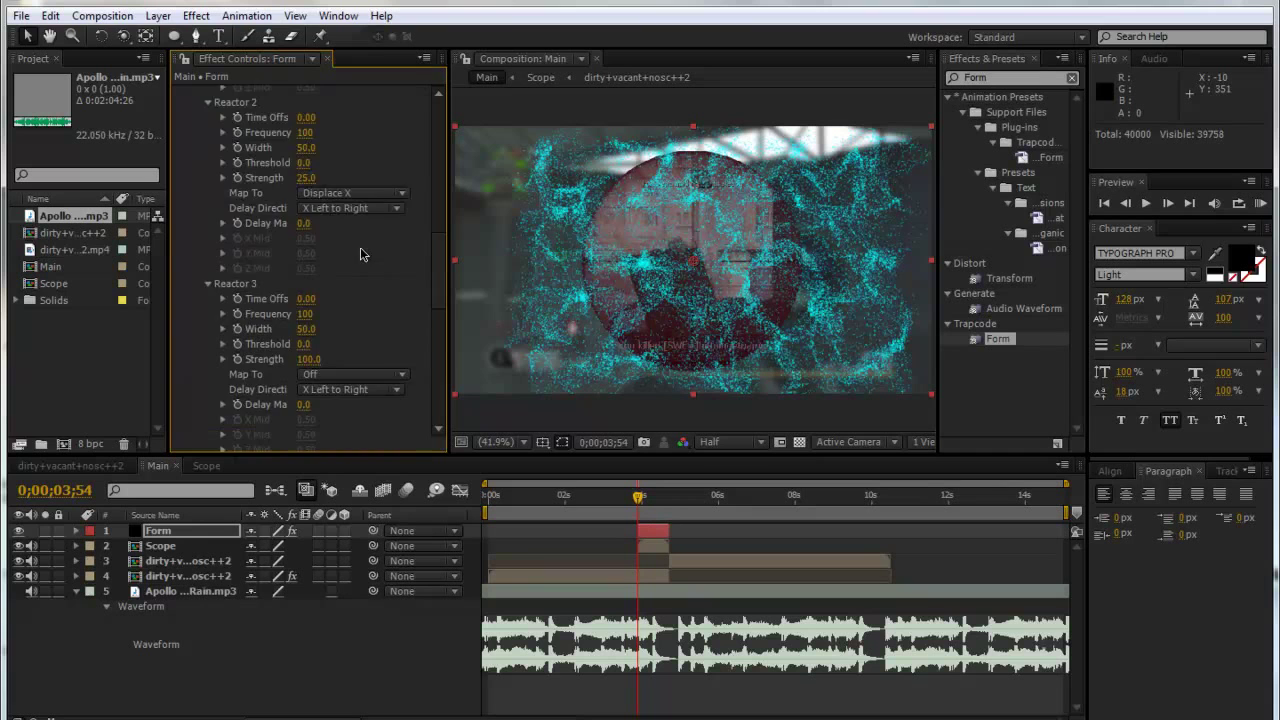
scroll(353, 255, down, 9)
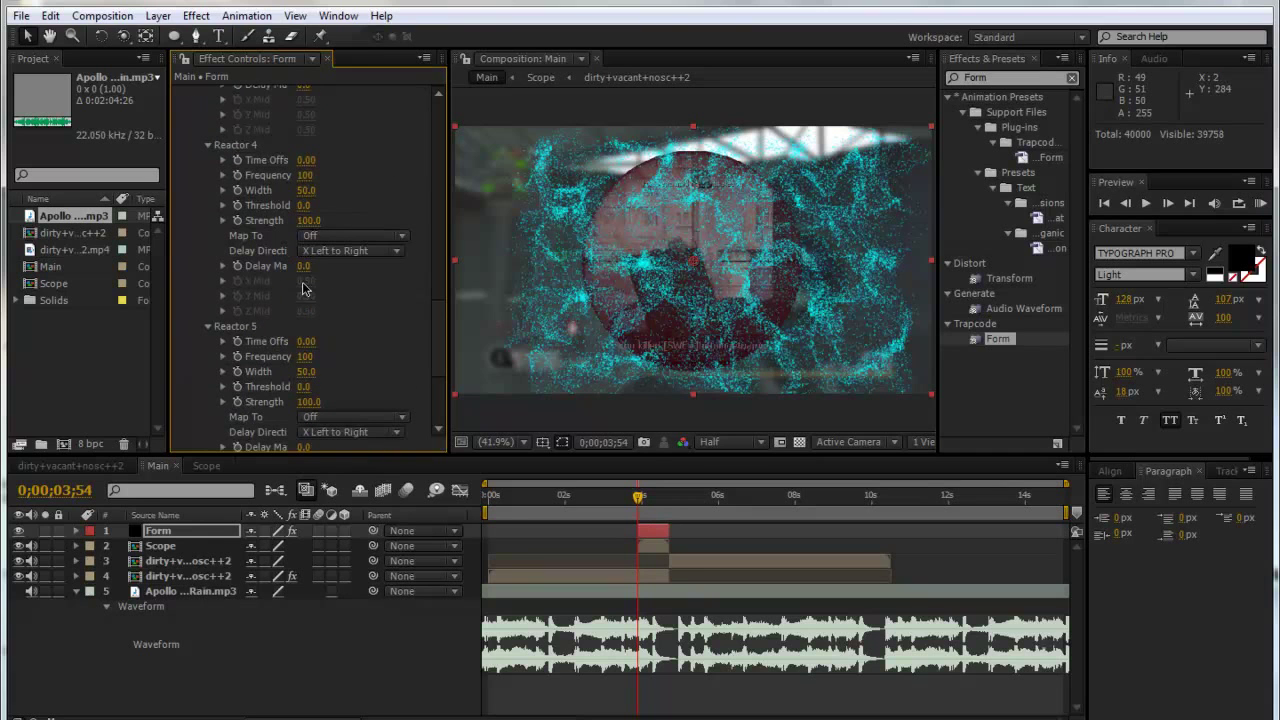
Step: Solo Form and set Spherical Field Sphere 1 to Strength 100, Feather 0, Radius 288
click(45, 531)
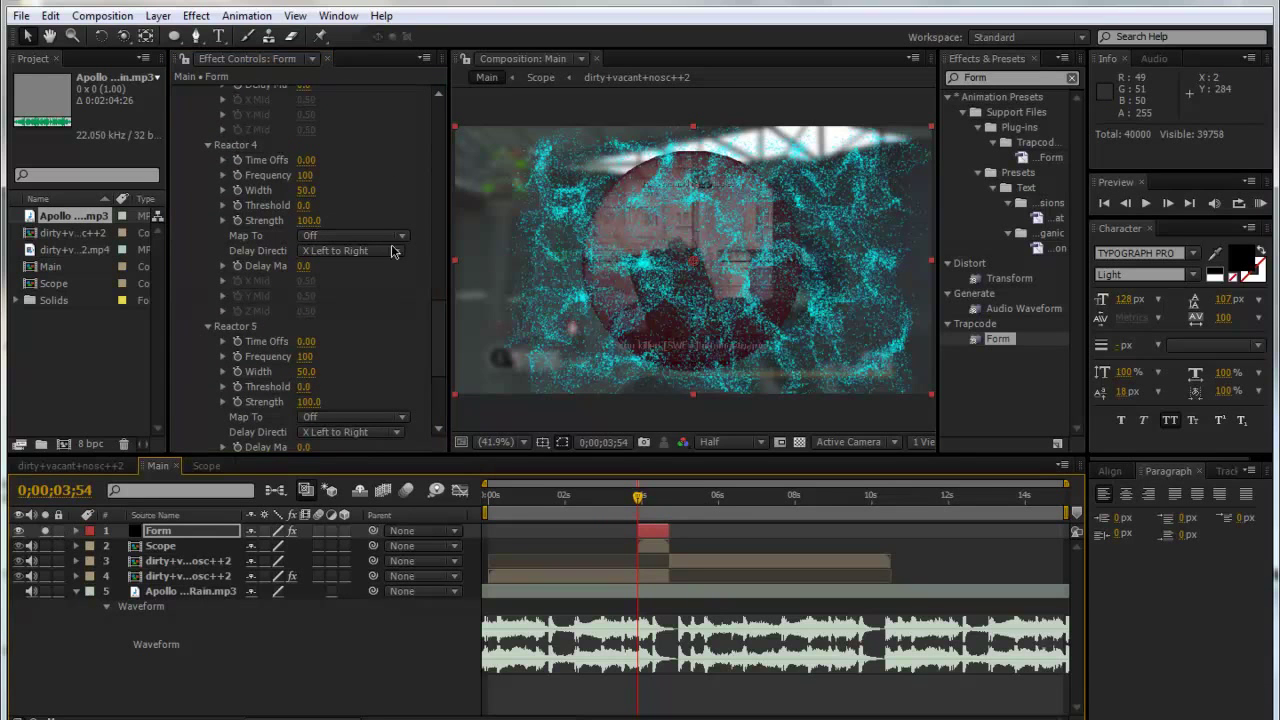
scroll(366, 256, down, 2)
scroll(366, 256, down, 4)
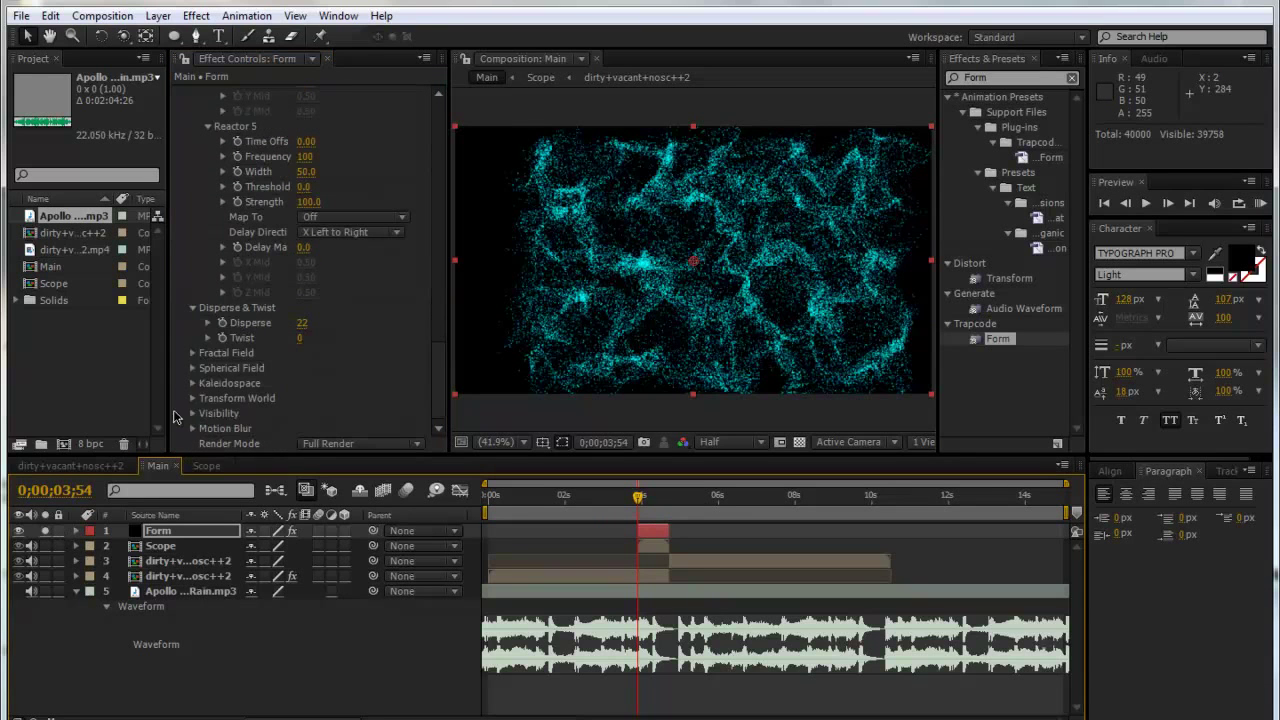
click(193, 368)
scroll(340, 330, down, 4)
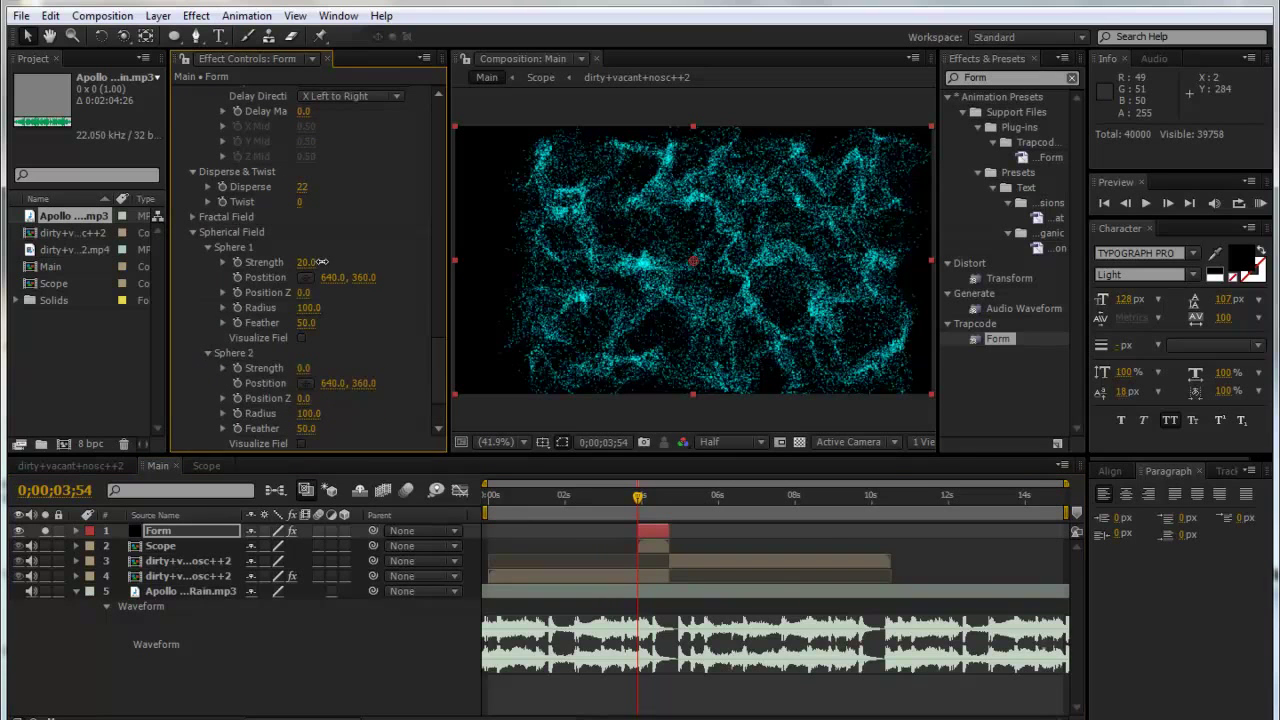
drag(512, 265, 665, 272)
drag(498, 354, 500, 357)
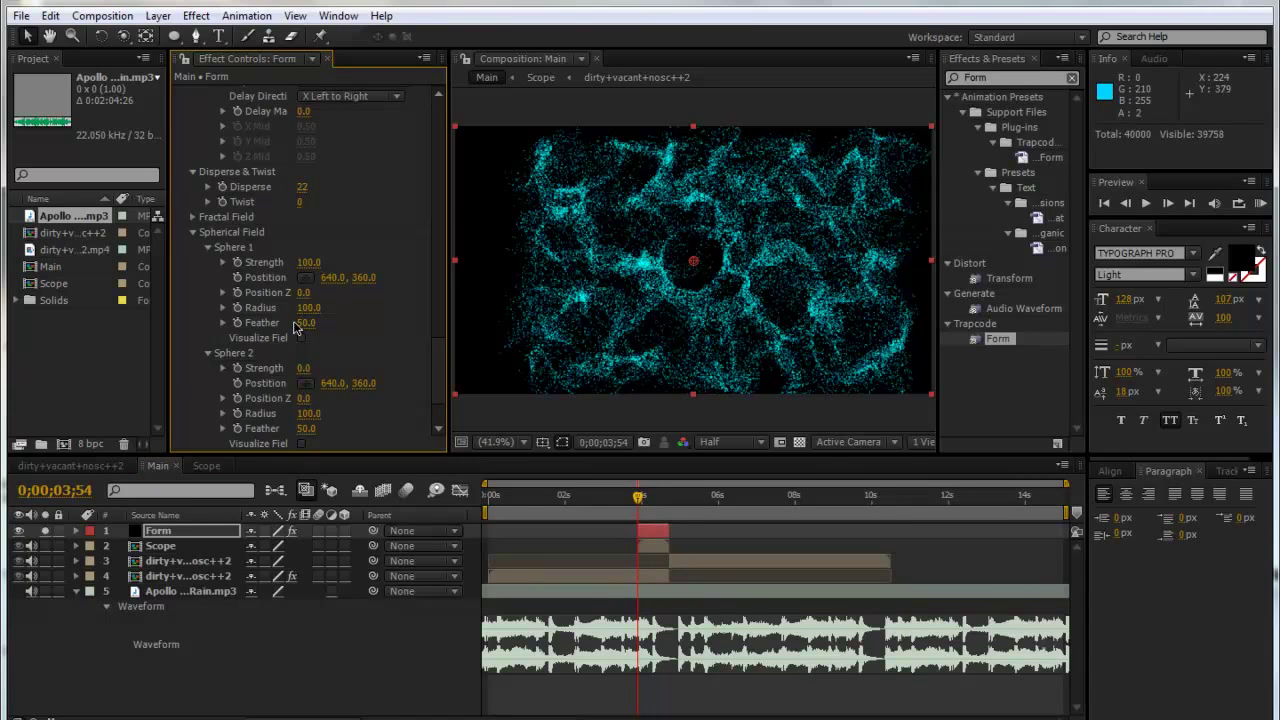
drag(303, 322, 5, 310)
click(310, 313)
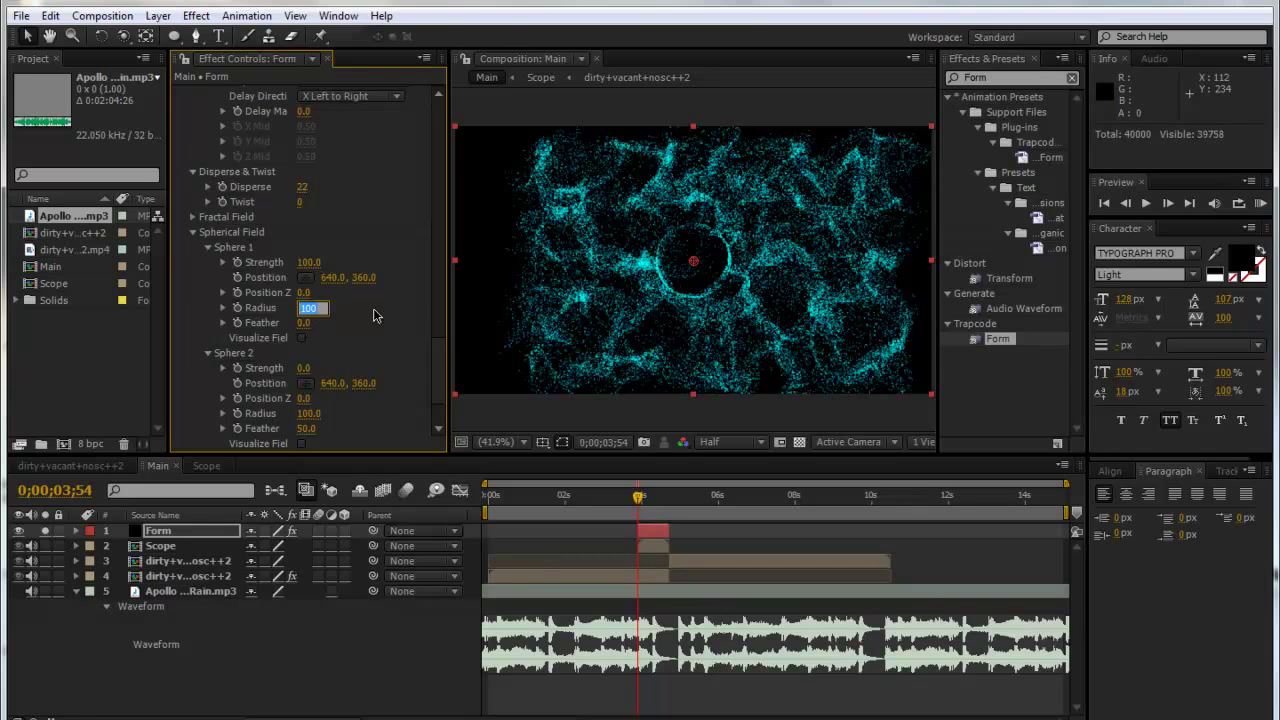
key(Return)
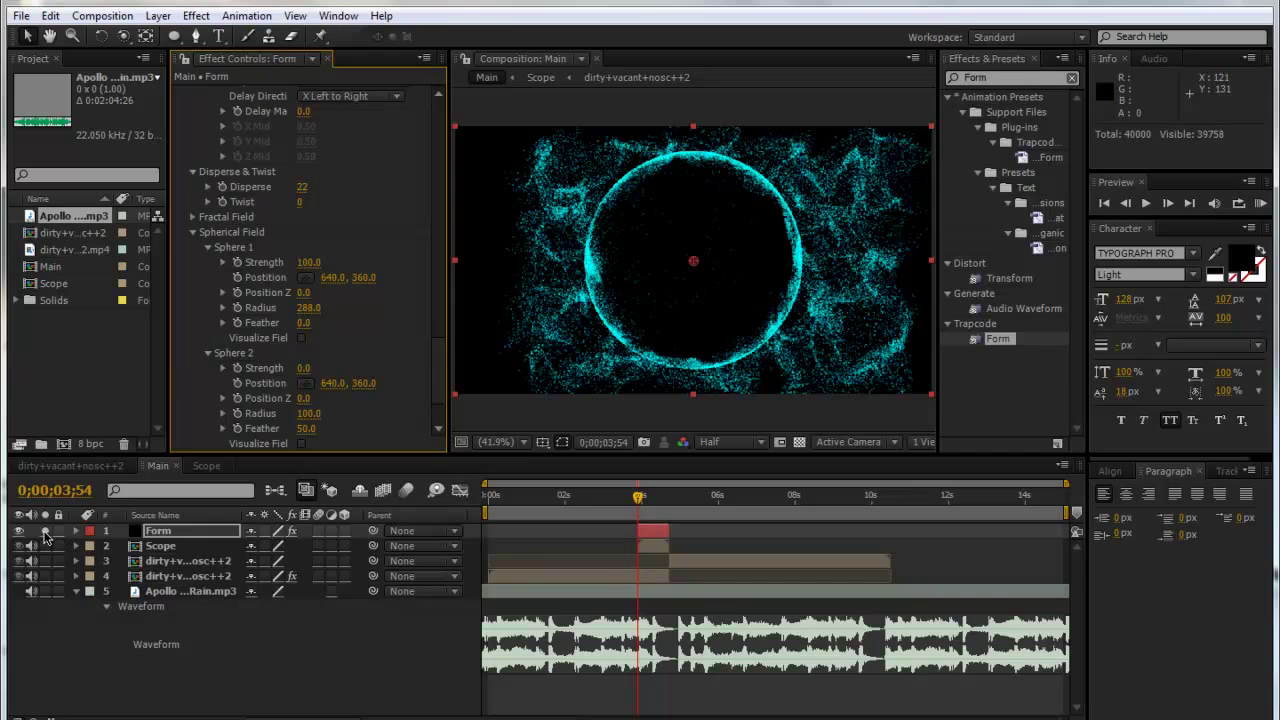
Step: Unsolo Form, move it below the Scope layer, and set the time to about 4;20
click(44, 533)
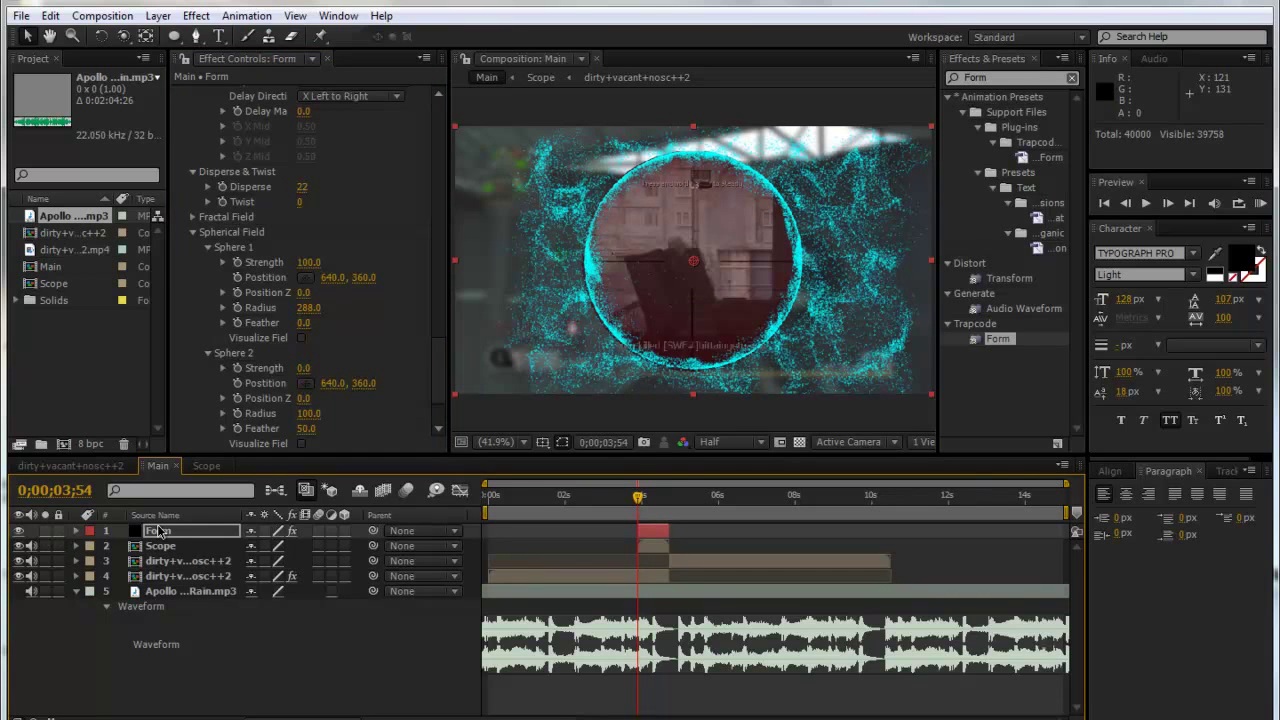
drag(152, 531, 160, 562)
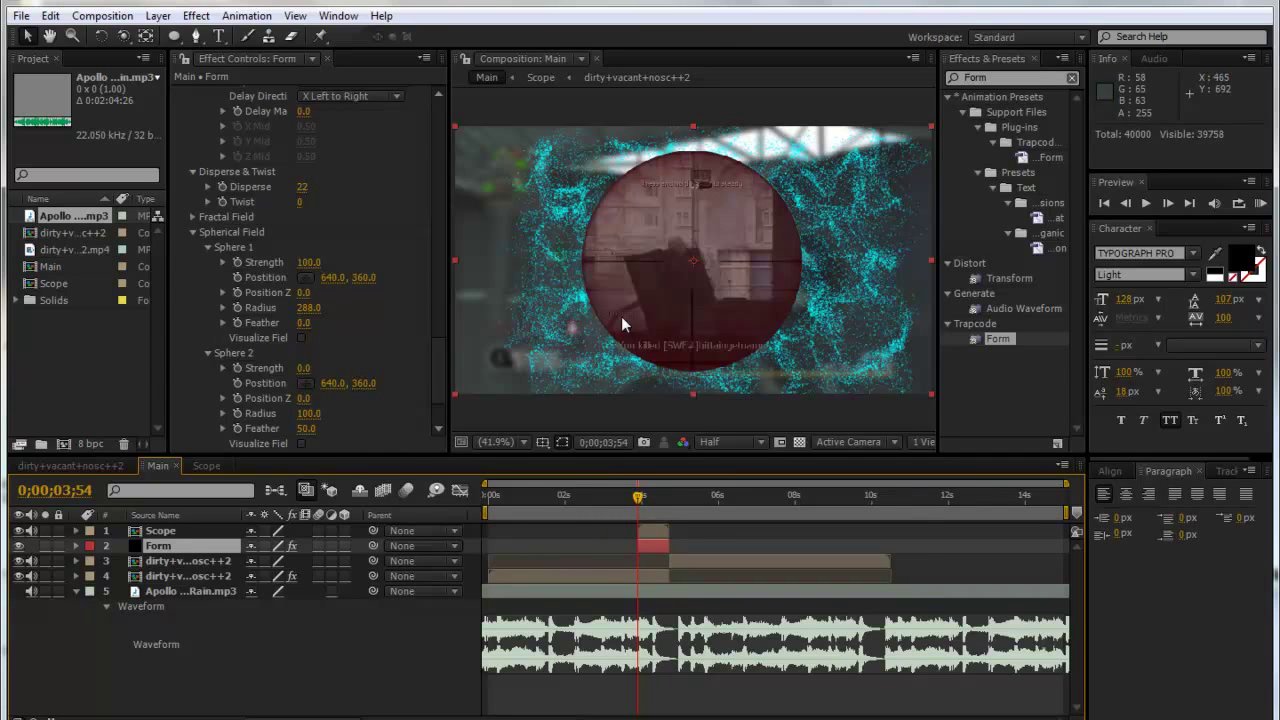
drag(641, 505, 654, 510)
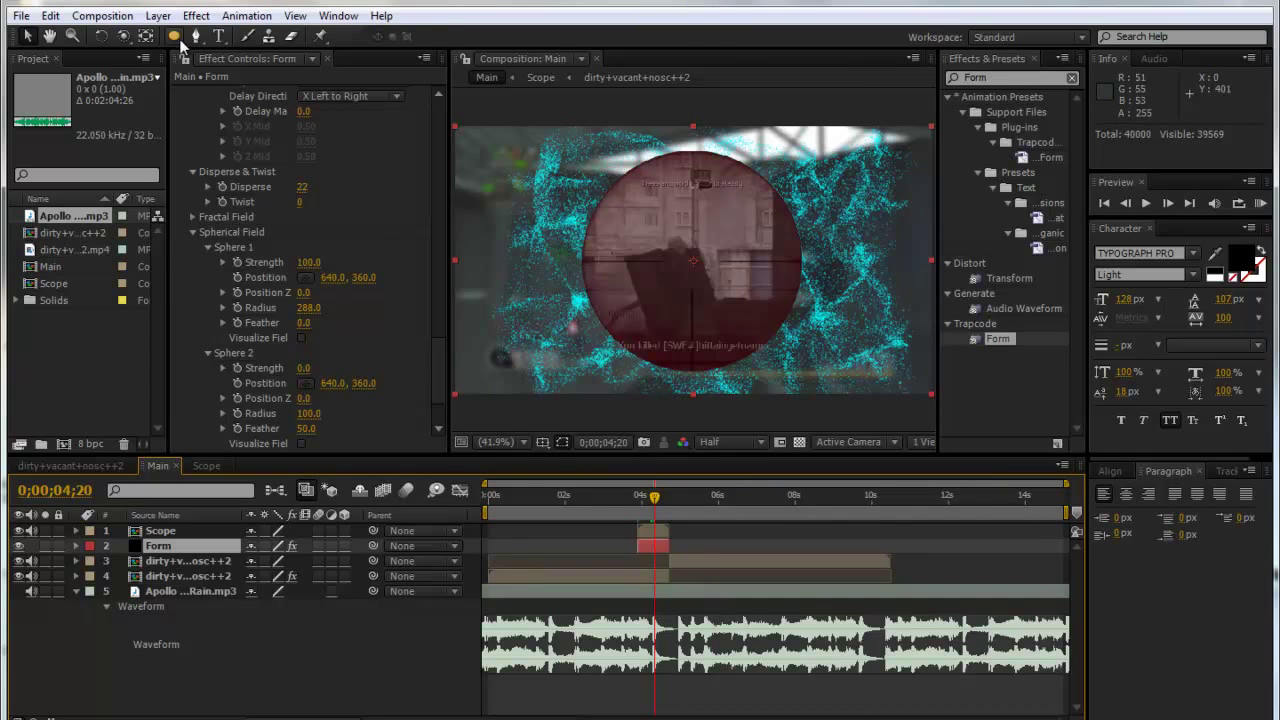
Step: Create a new solid named 'Track Matte'
click(158, 15)
mouse_move(200, 27)
click(551, 55)
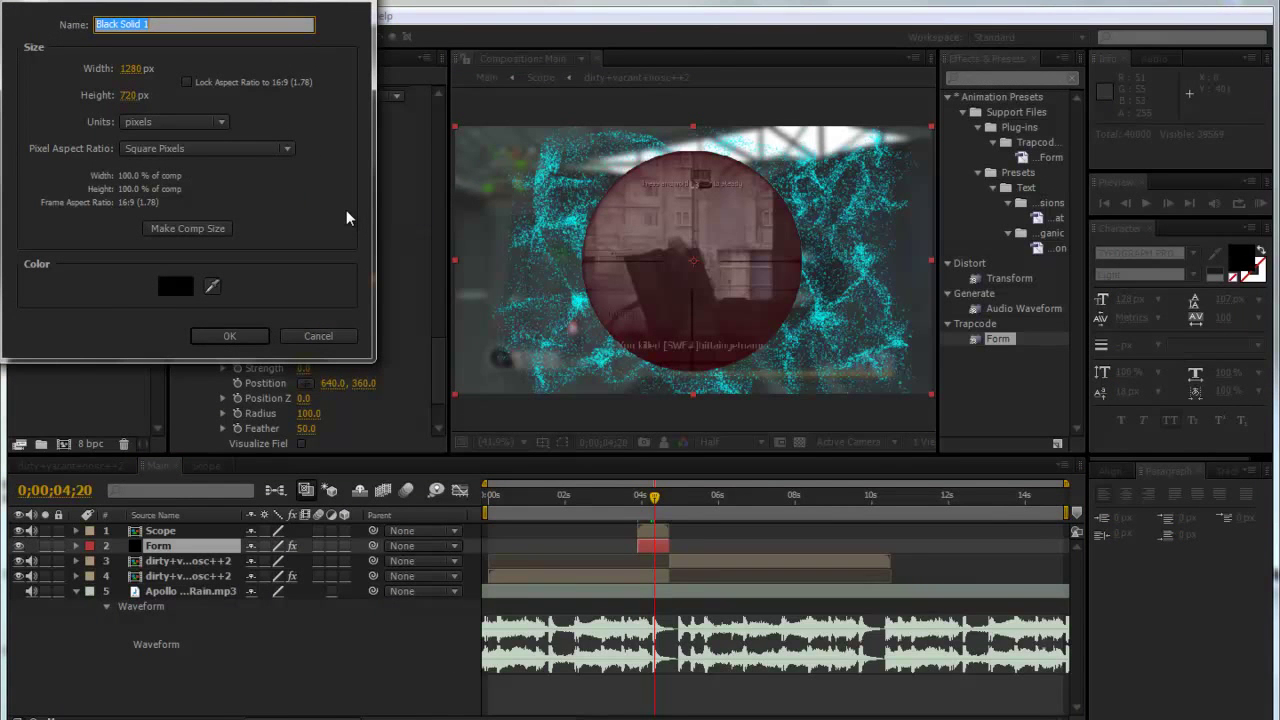
text(Track Matte)
key(Return)
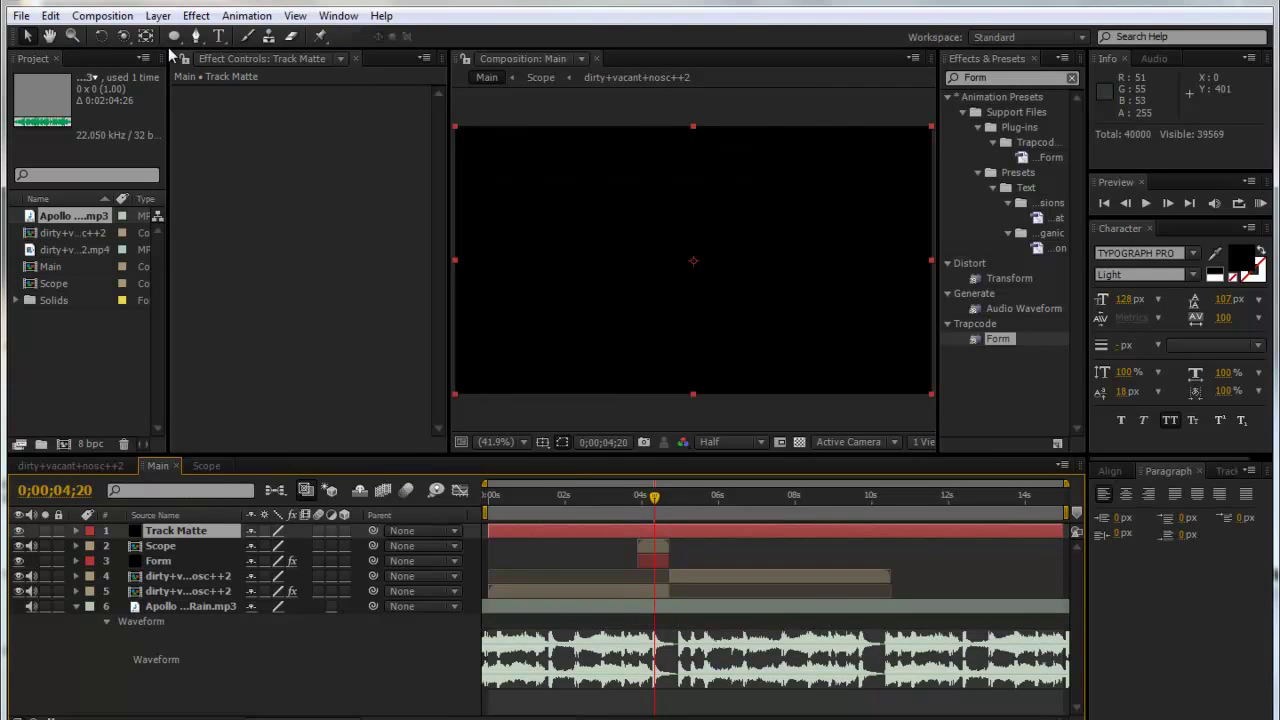
Step: Draw an ellipse mask centred on the scope and move Track Matte just below Scope
click(174, 36)
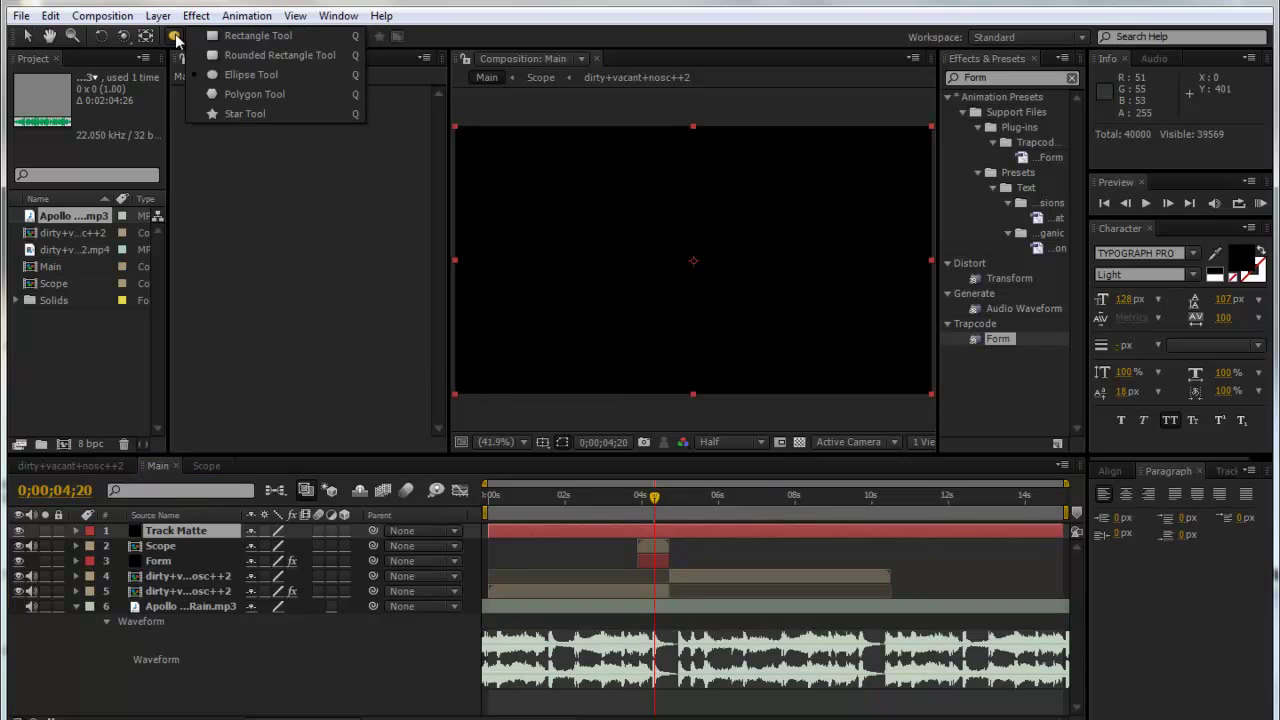
click(251, 74)
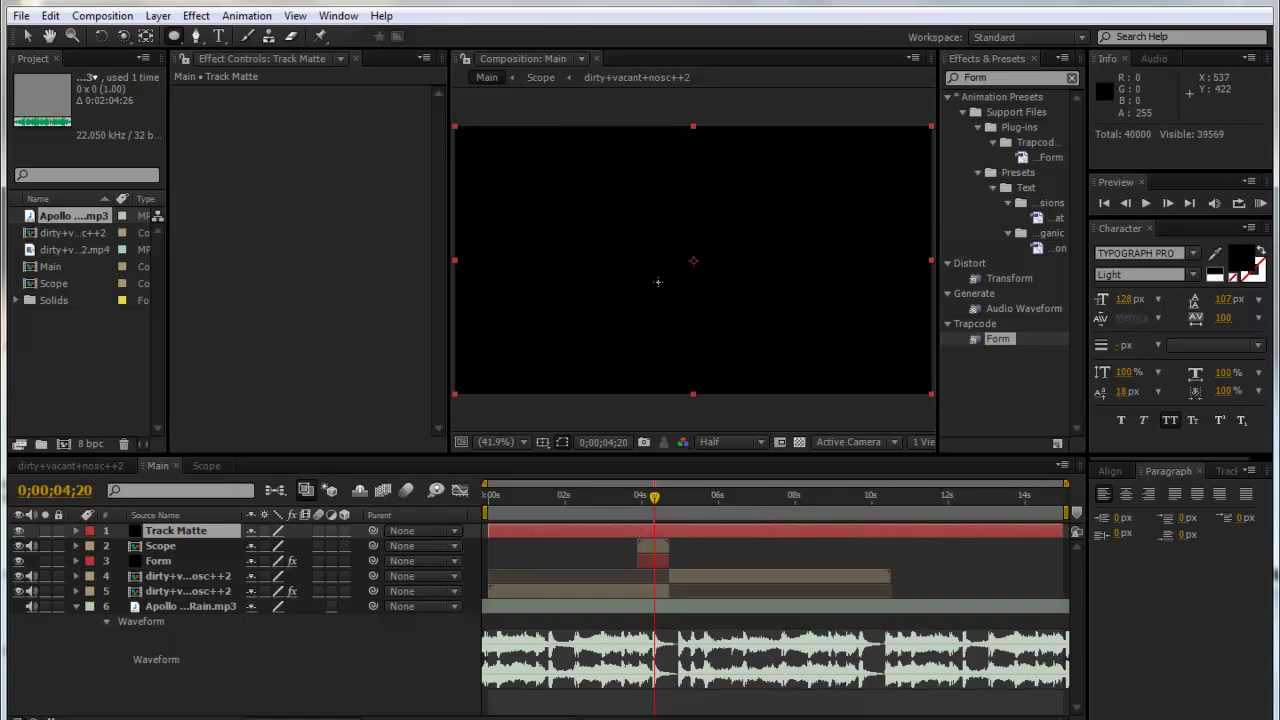
click(19, 531)
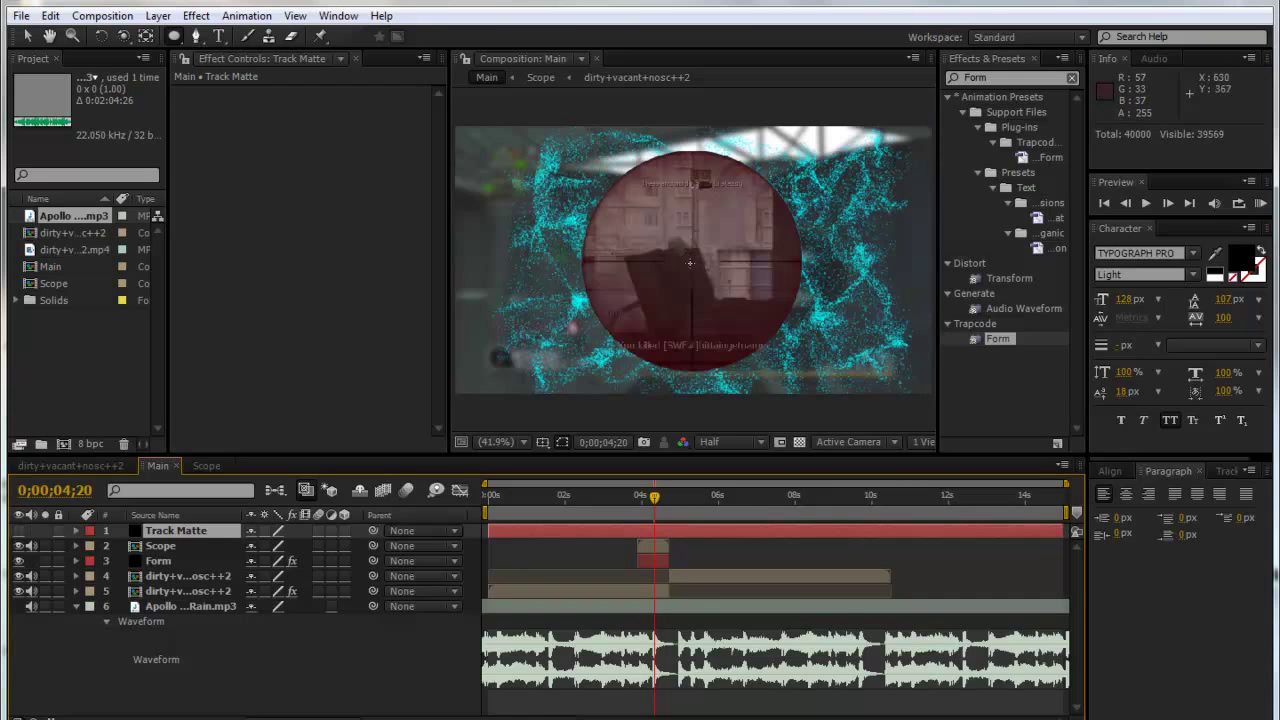
drag(690, 263, 840, 264)
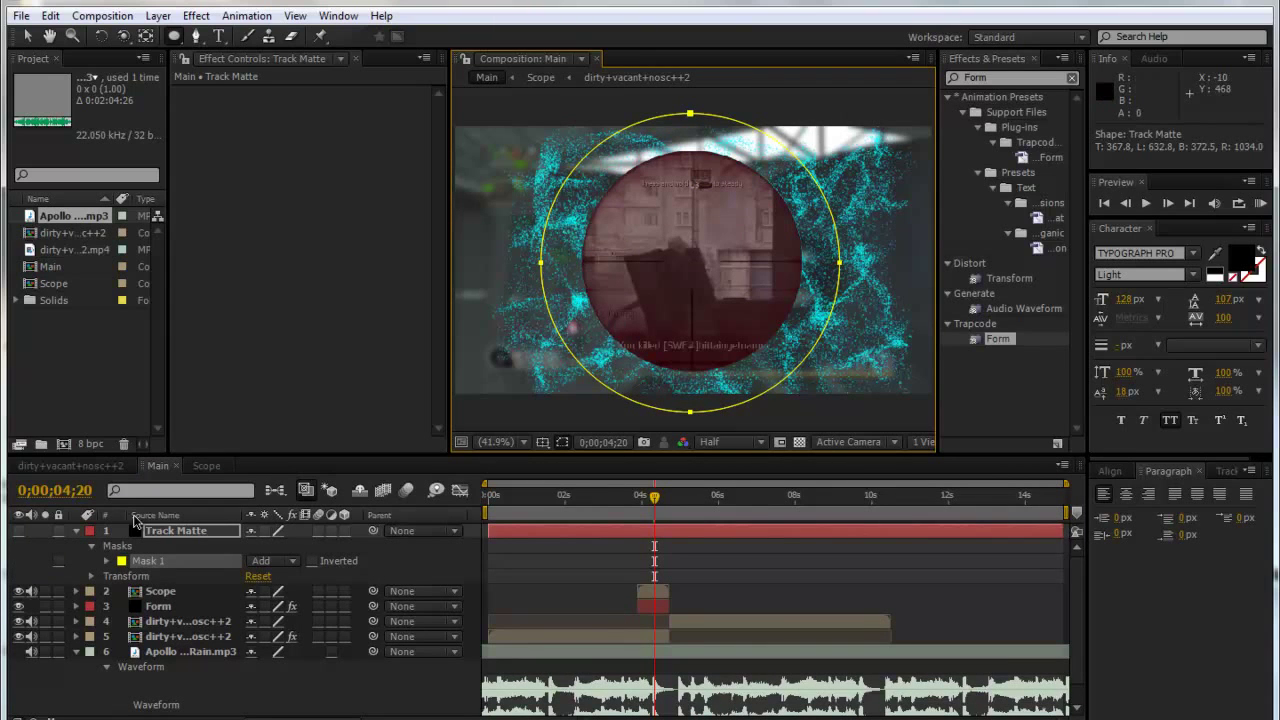
drag(165, 532, 185, 600)
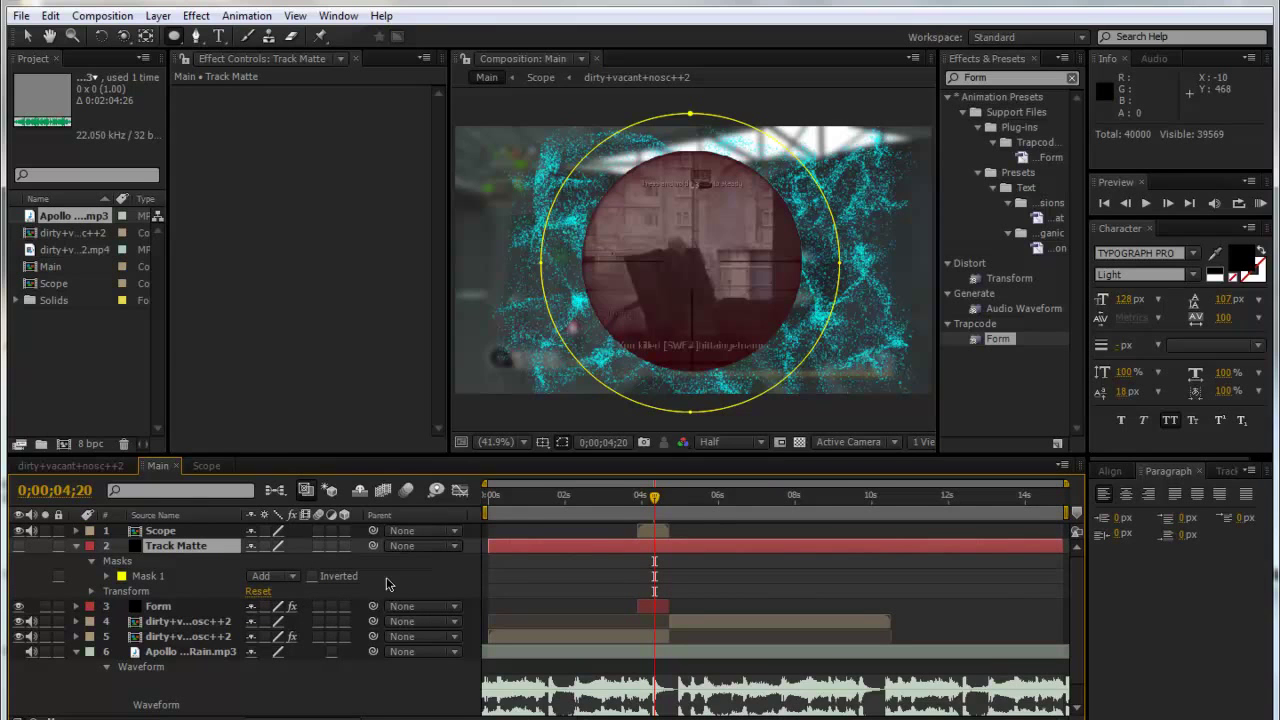
Step: Set Form's track matte to Track Matte's alpha and feather Mask 1 to 193 pixels
key(F4)
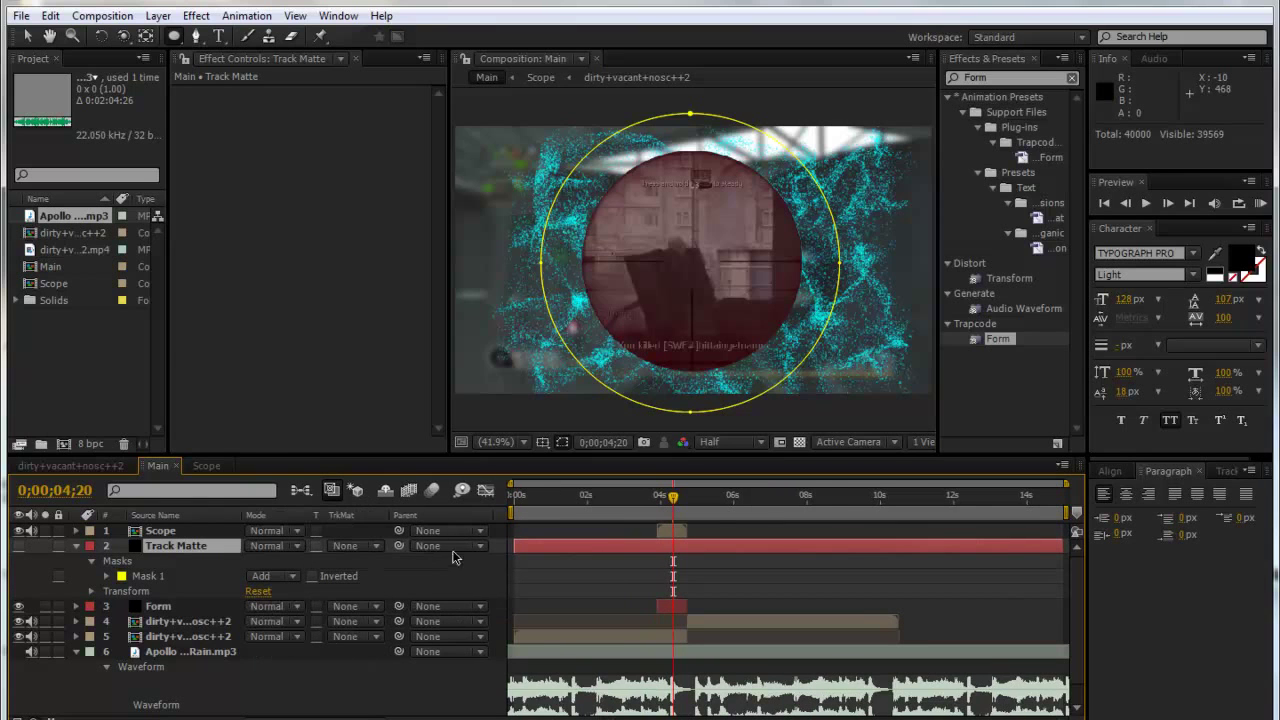
click(348, 608)
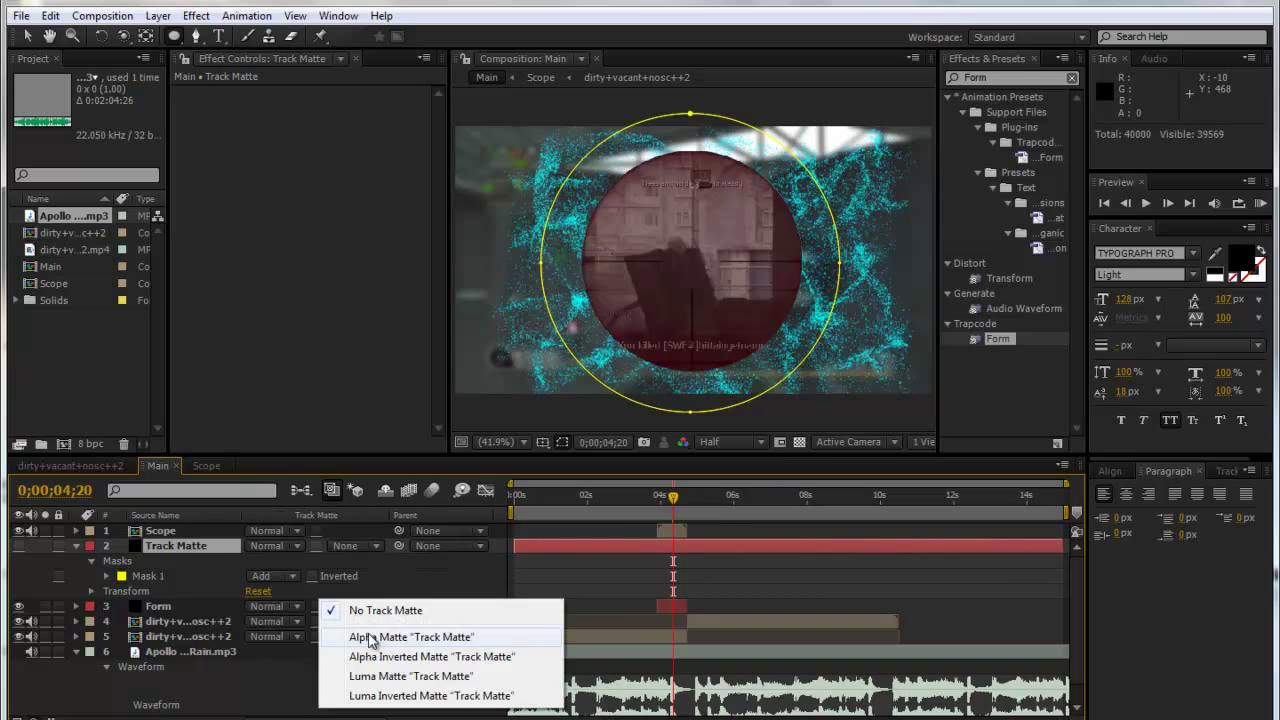
click(368, 636)
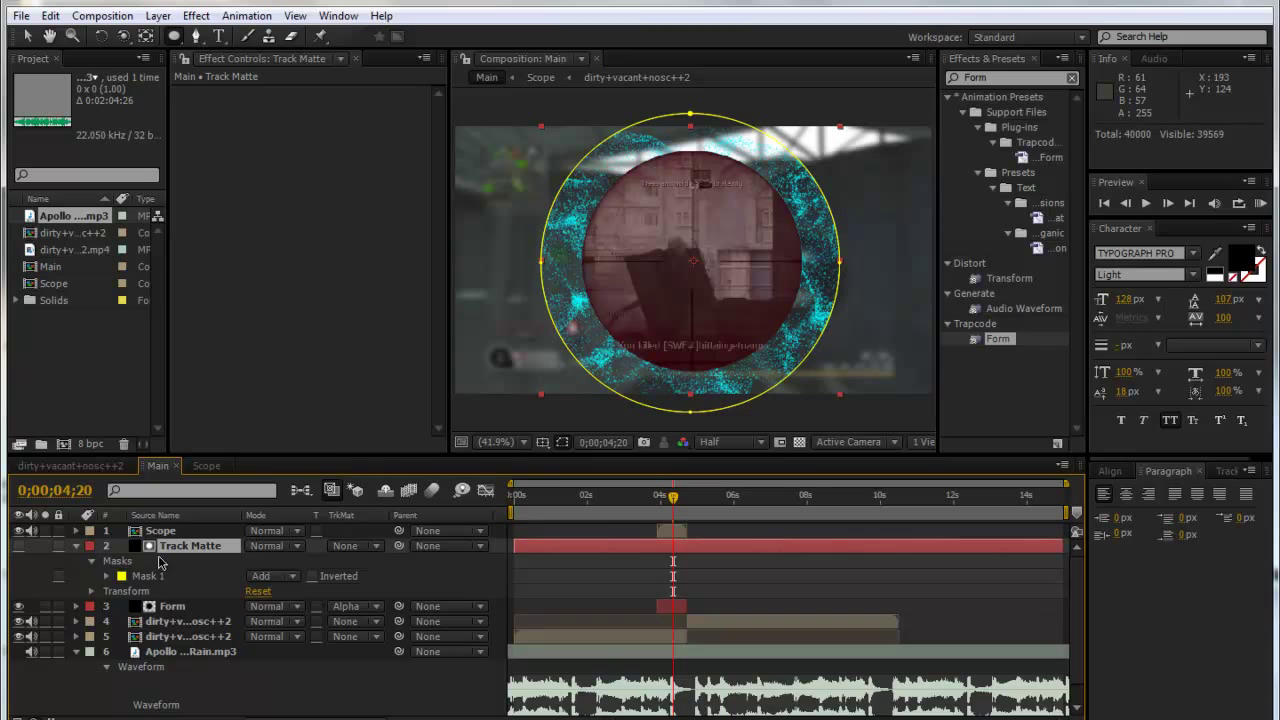
key(f)
drag(266, 576, 445, 583)
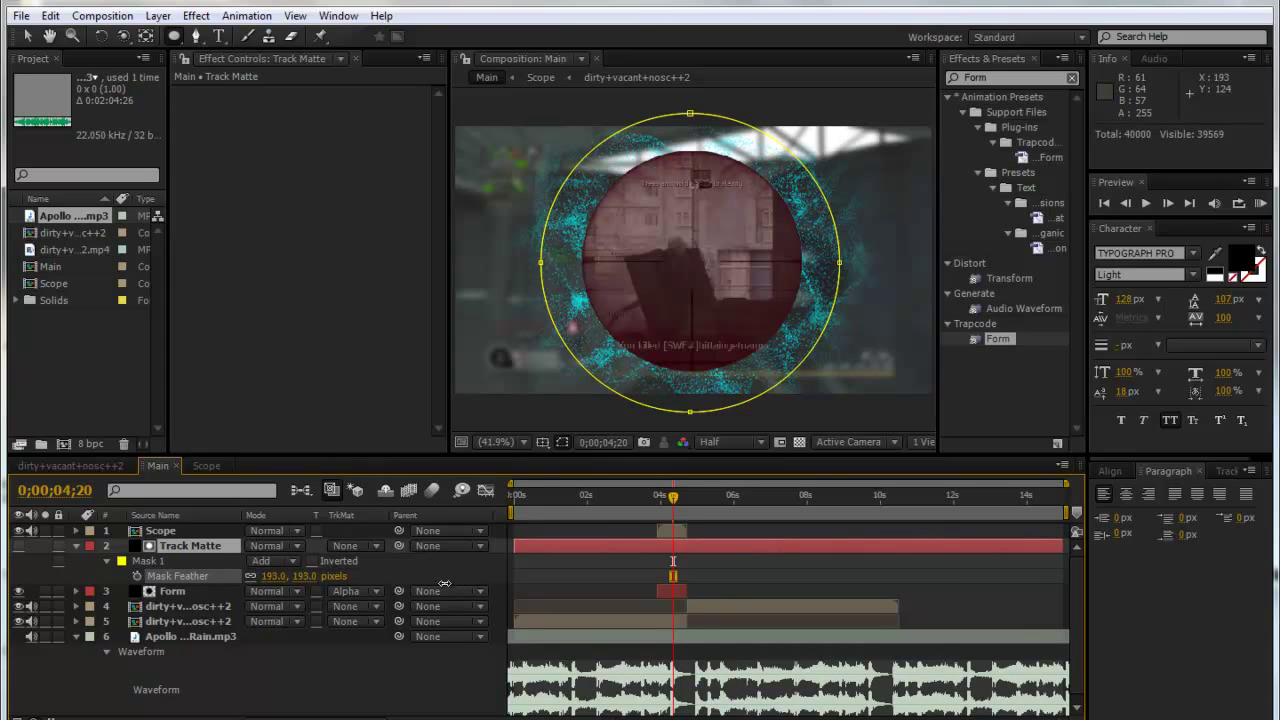
click(963, 583)
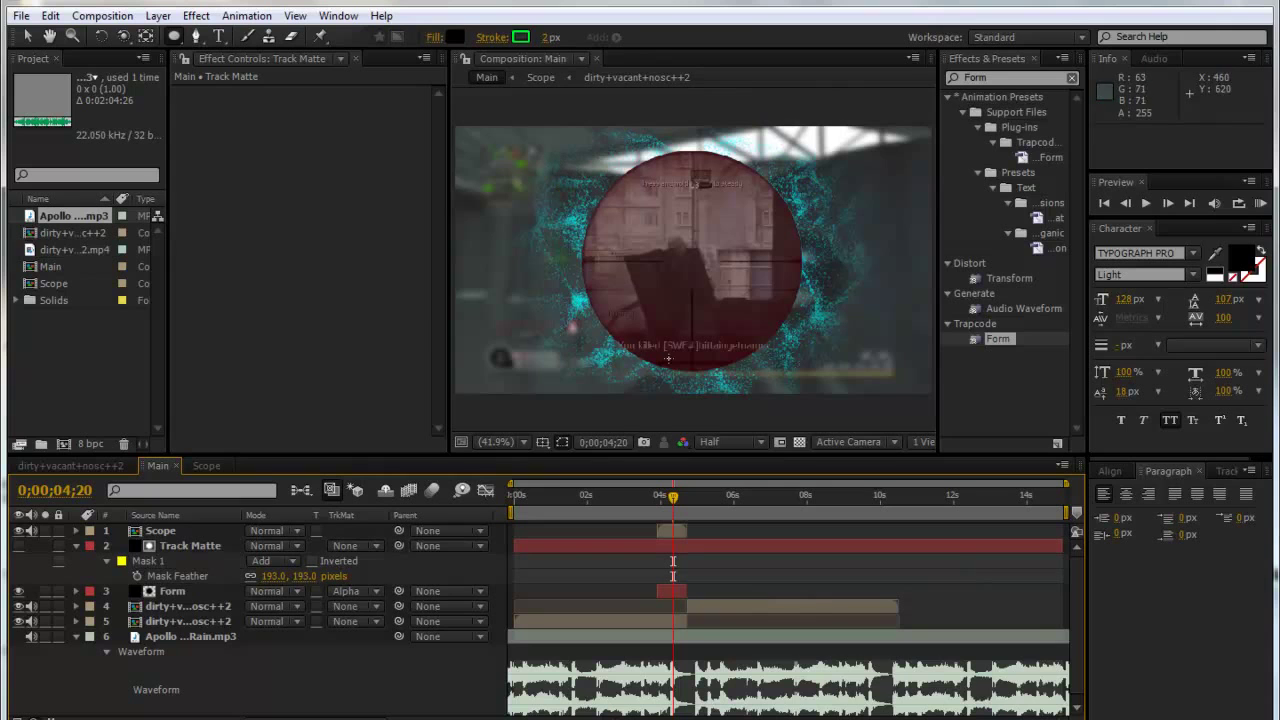
Step: Scrub to check the particle ring and review Reactor 3's mapping options without changing them
drag(673, 500, 667, 501)
click(640, 508)
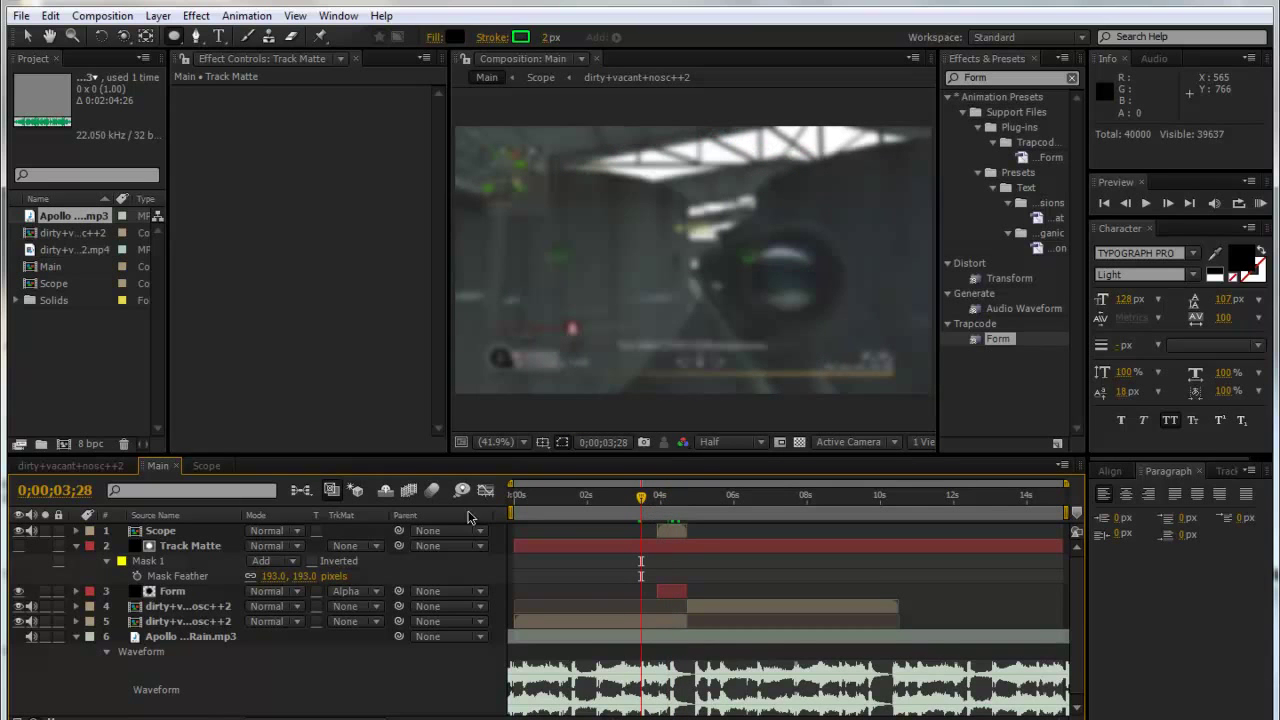
click(184, 593)
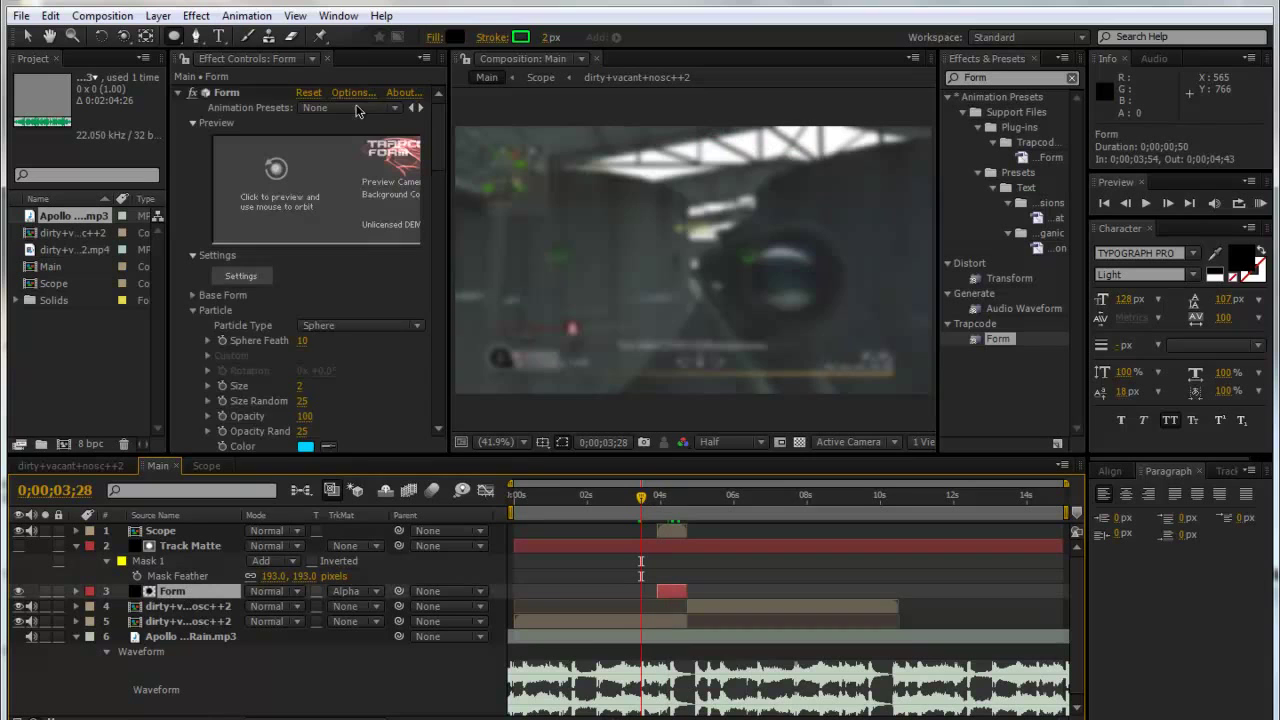
scroll(389, 131, down, 15)
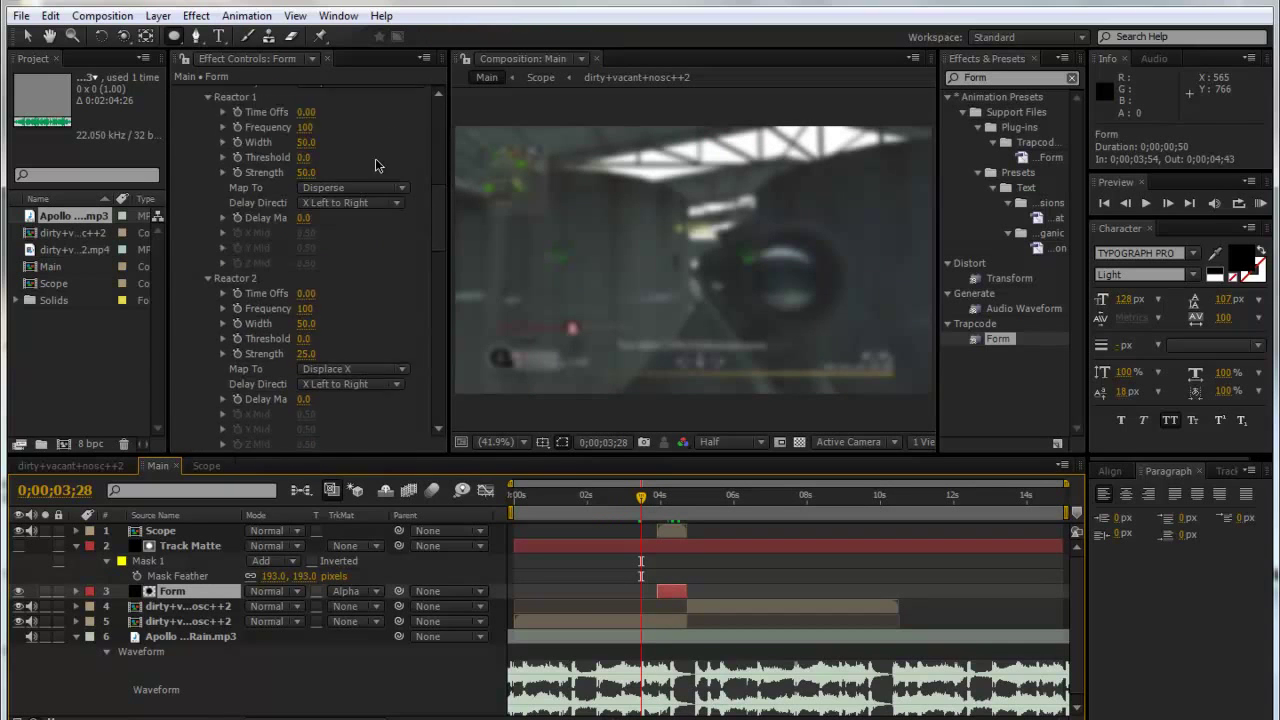
scroll(375, 158, down, 7)
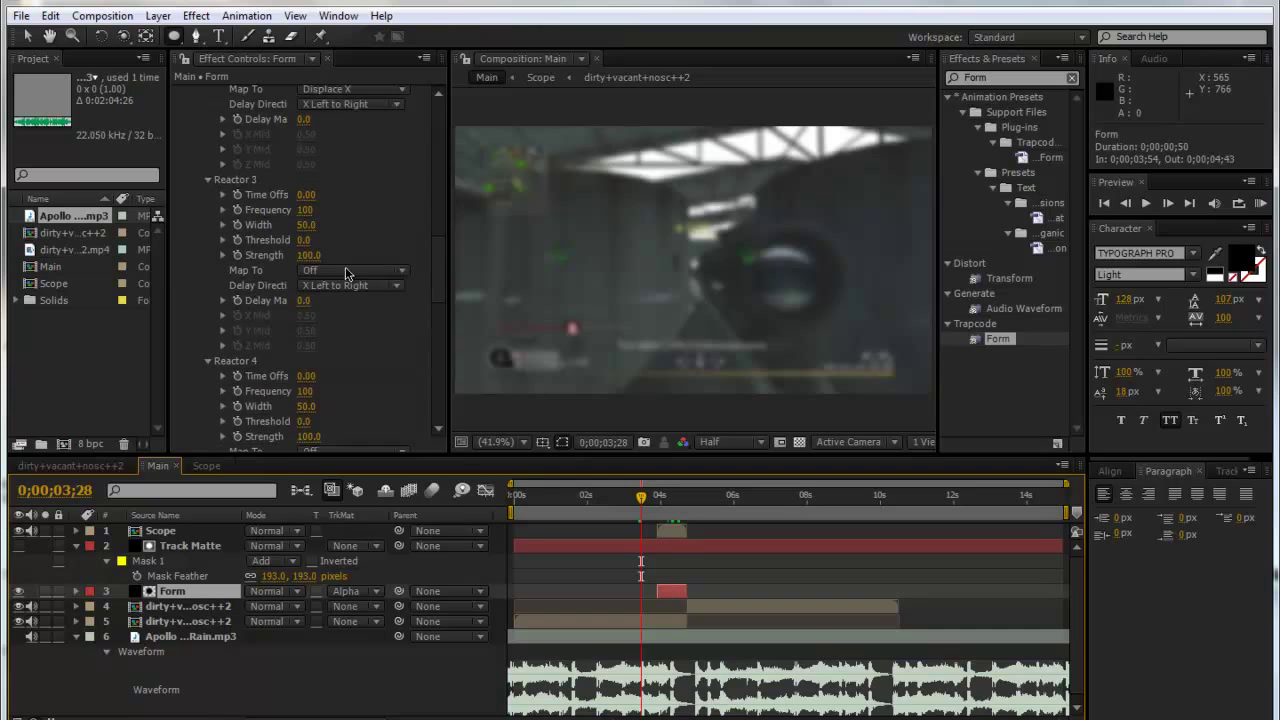
click(345, 271)
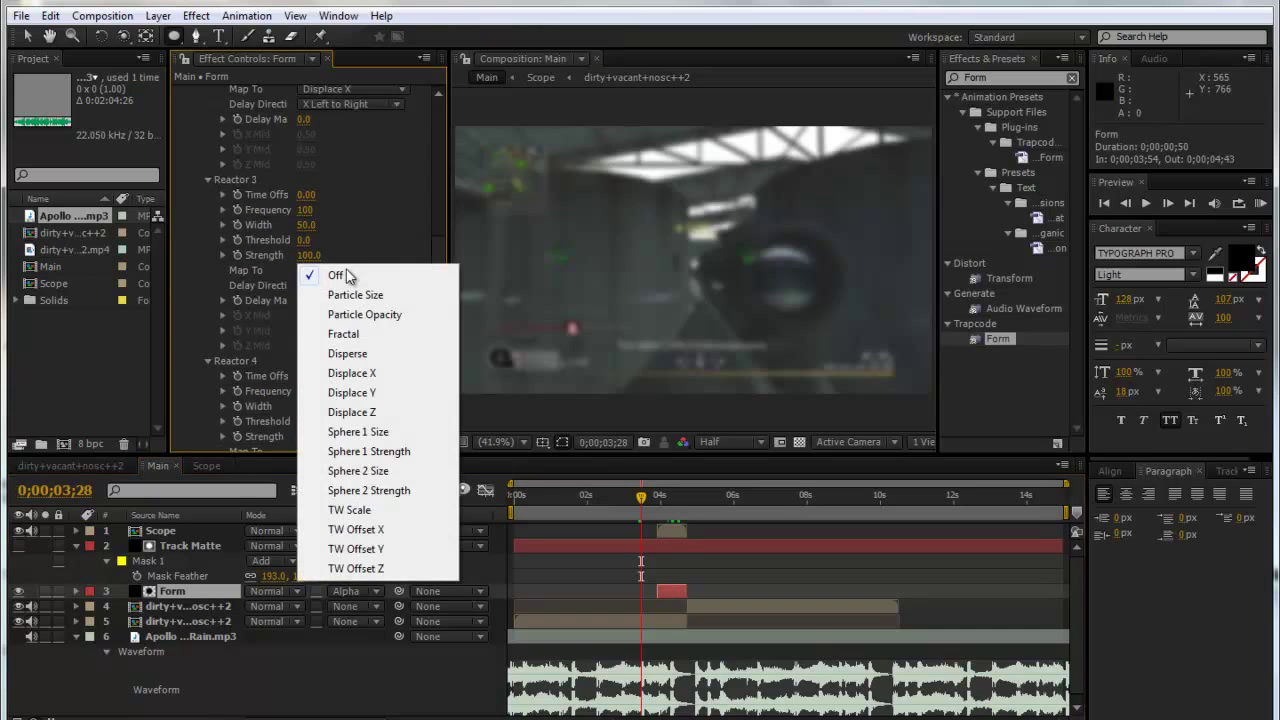
click(387, 177)
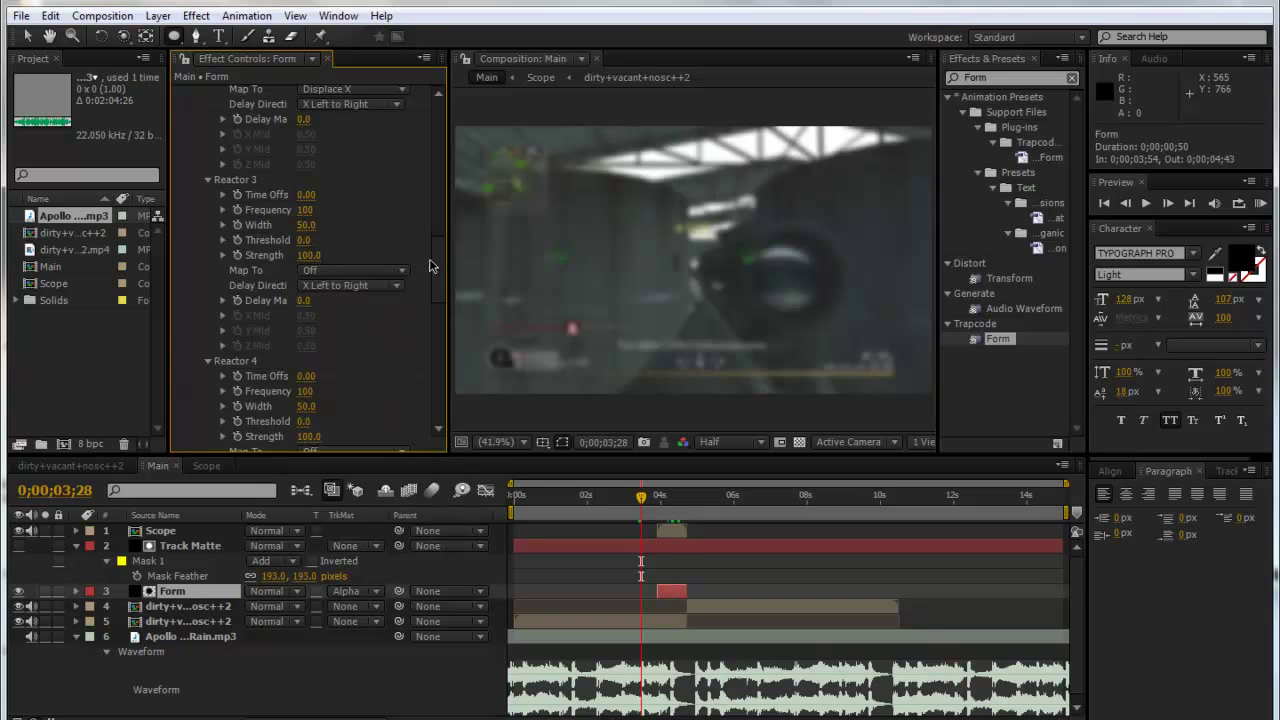
scroll(436, 260, up, 10)
Step: Trim Track Matte to run from 0;00;03;54 to 0;00;04;43
click(672, 494)
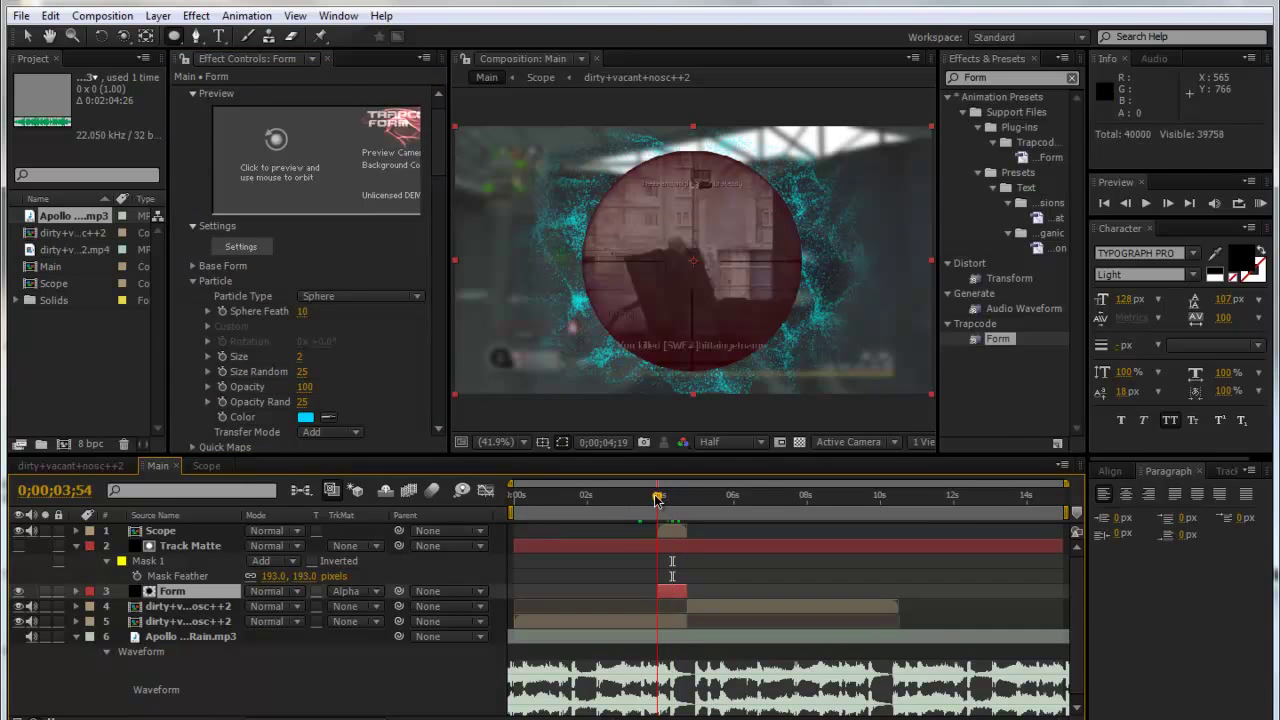
click(658, 500)
click(645, 548)
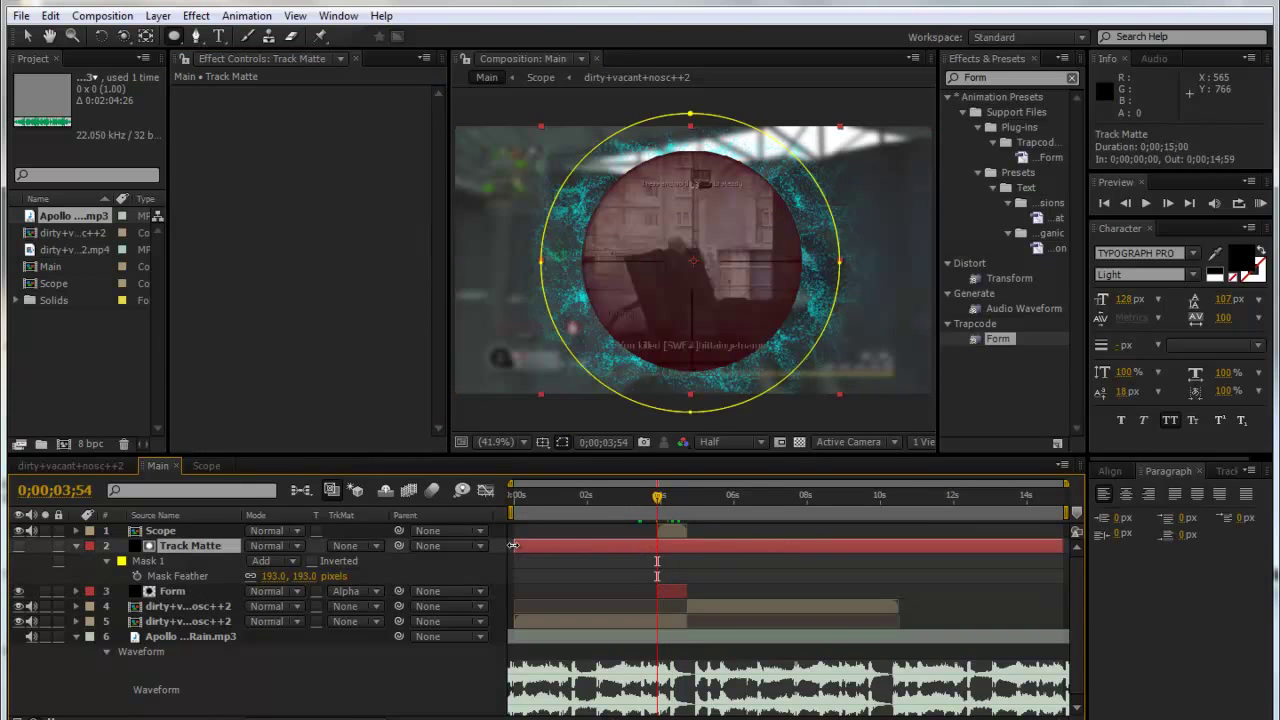
drag(512, 545, 657, 545)
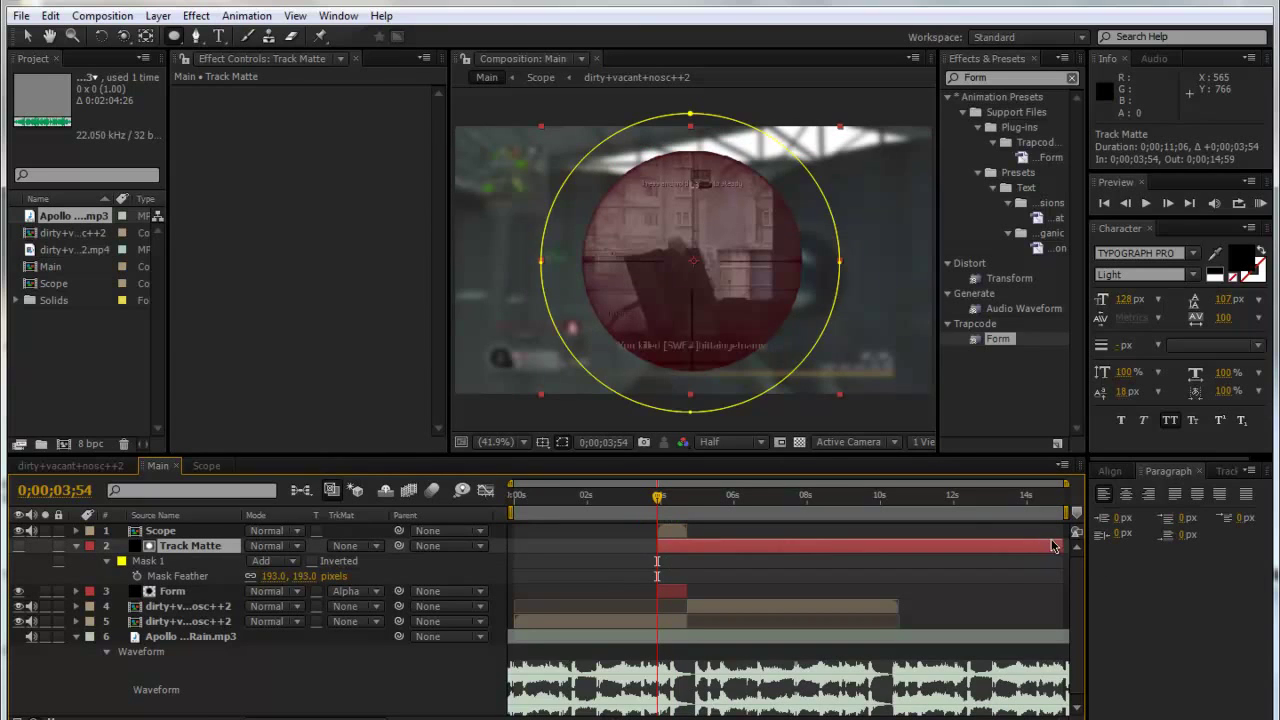
drag(1052, 545, 688, 550)
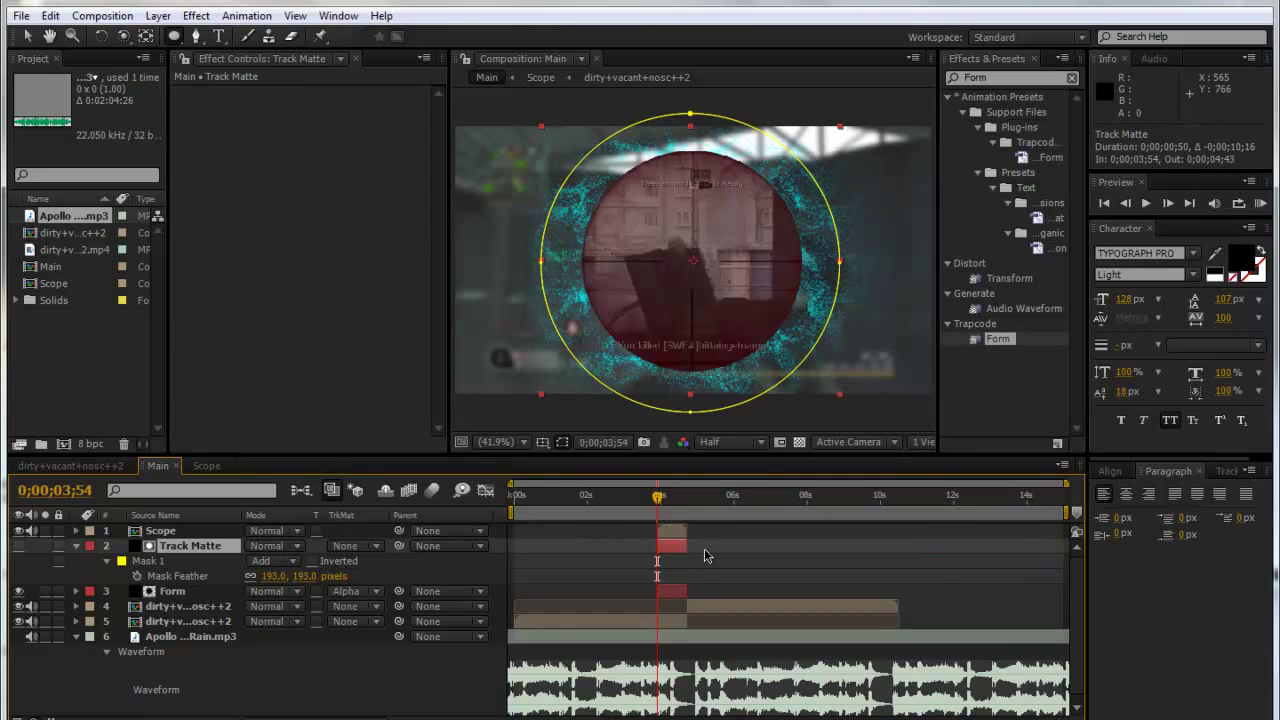
Step: Collapse Track Matte and preview the matted particle ring from before it starts
click(76, 546)
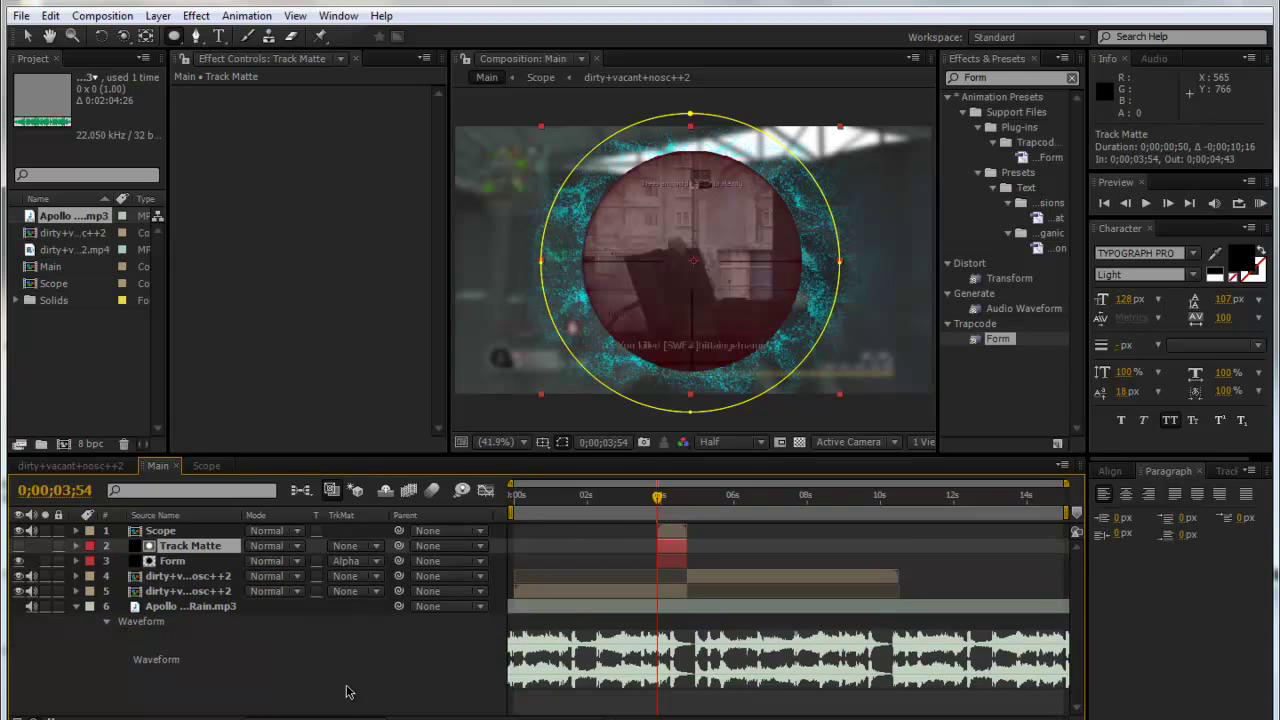
click(346, 692)
click(632, 500)
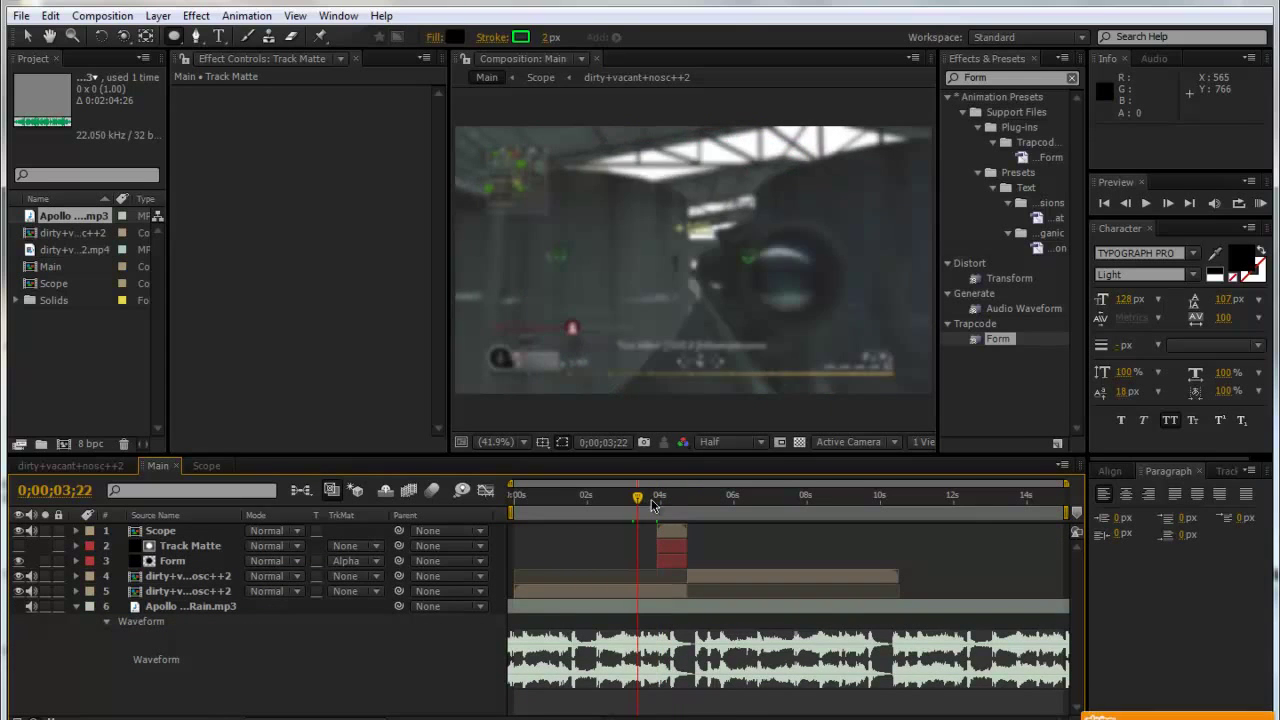
key(space)
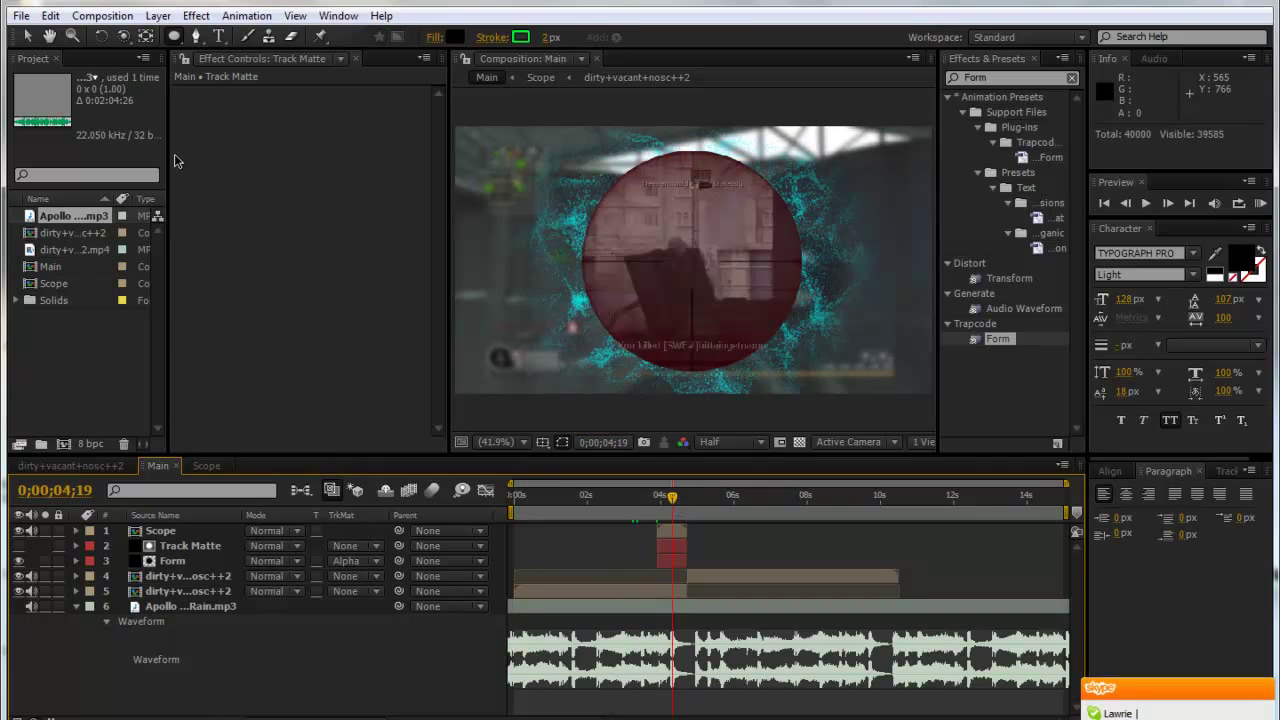
Step: Add a Radial Wipe effect to the Form layer
click(172, 561)
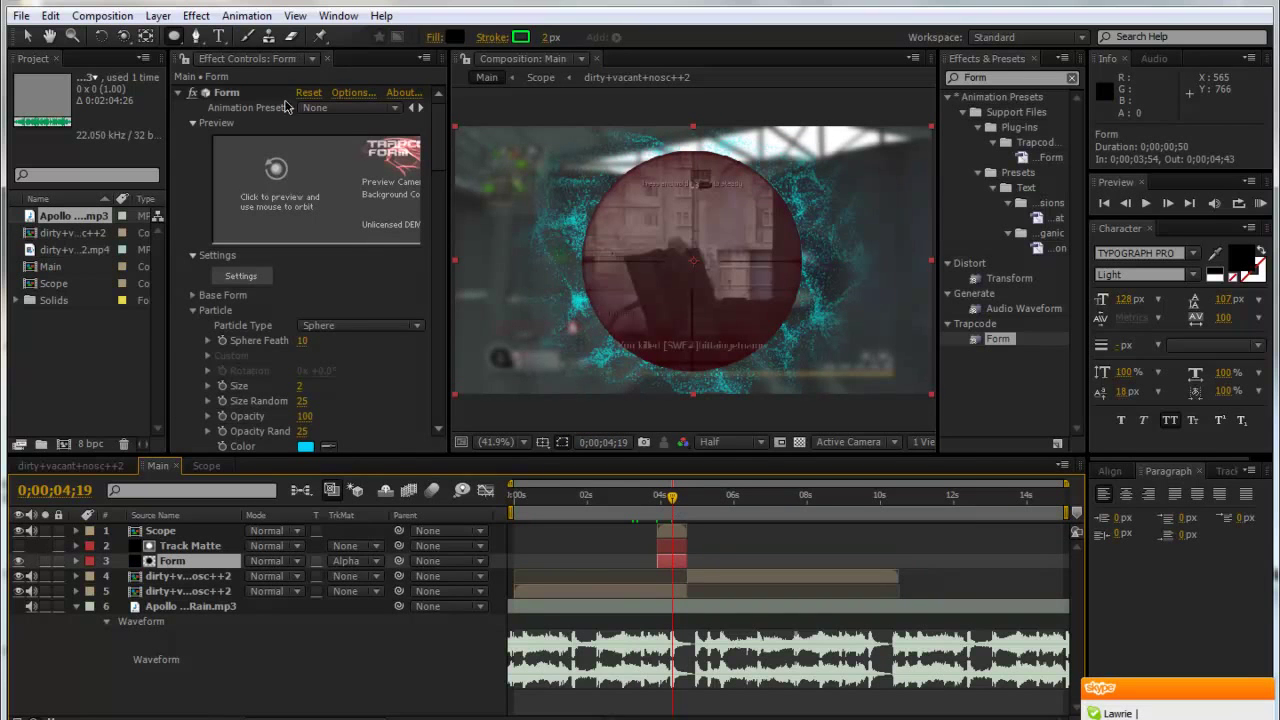
click(196, 15)
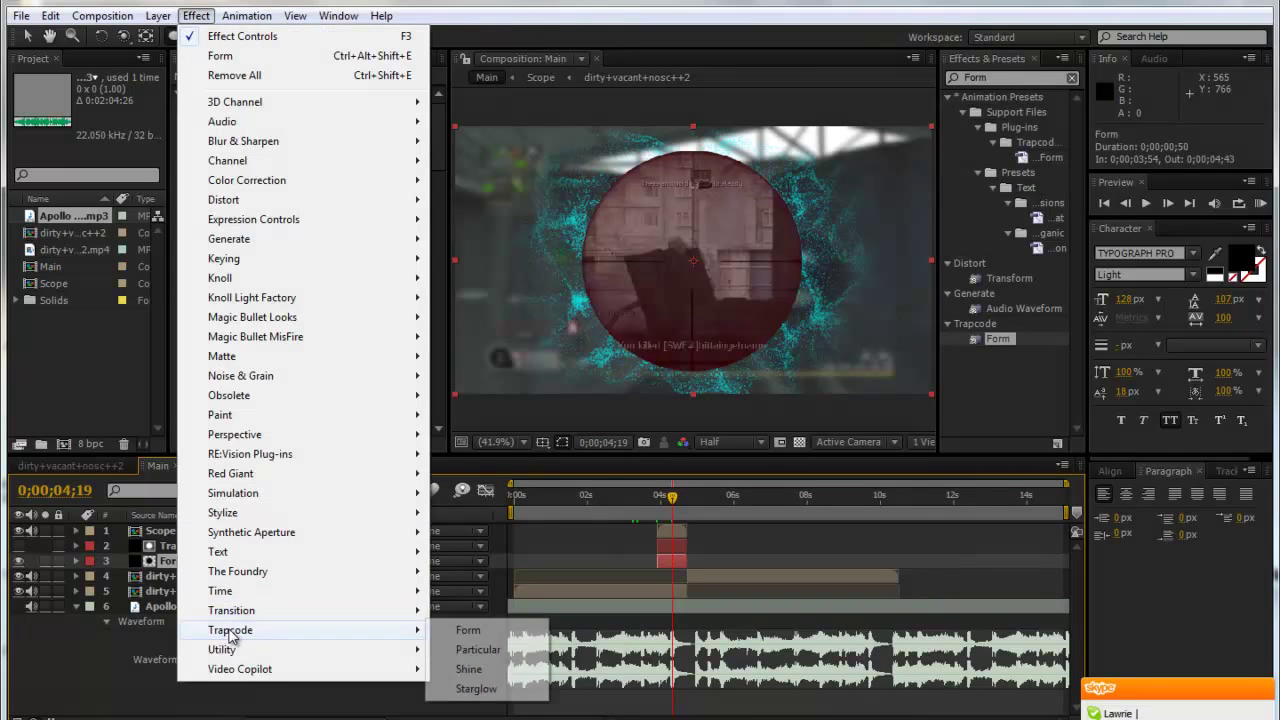
mouse_move(232, 610)
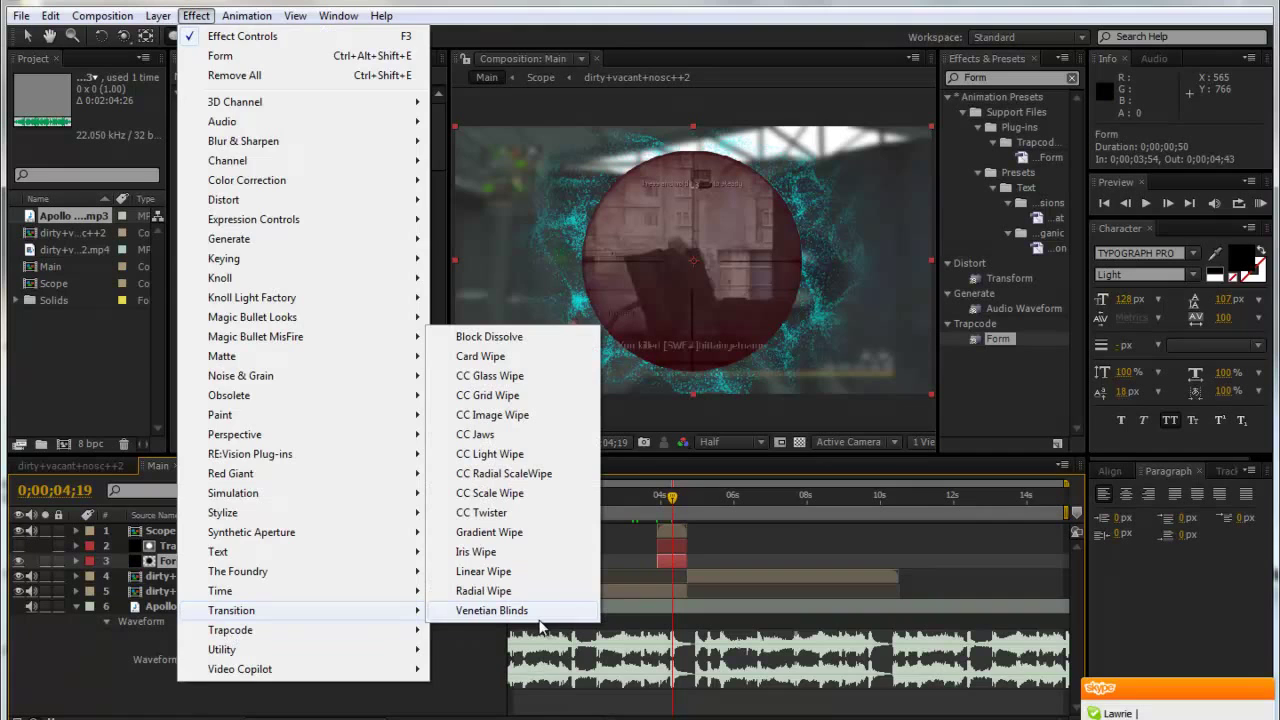
click(486, 591)
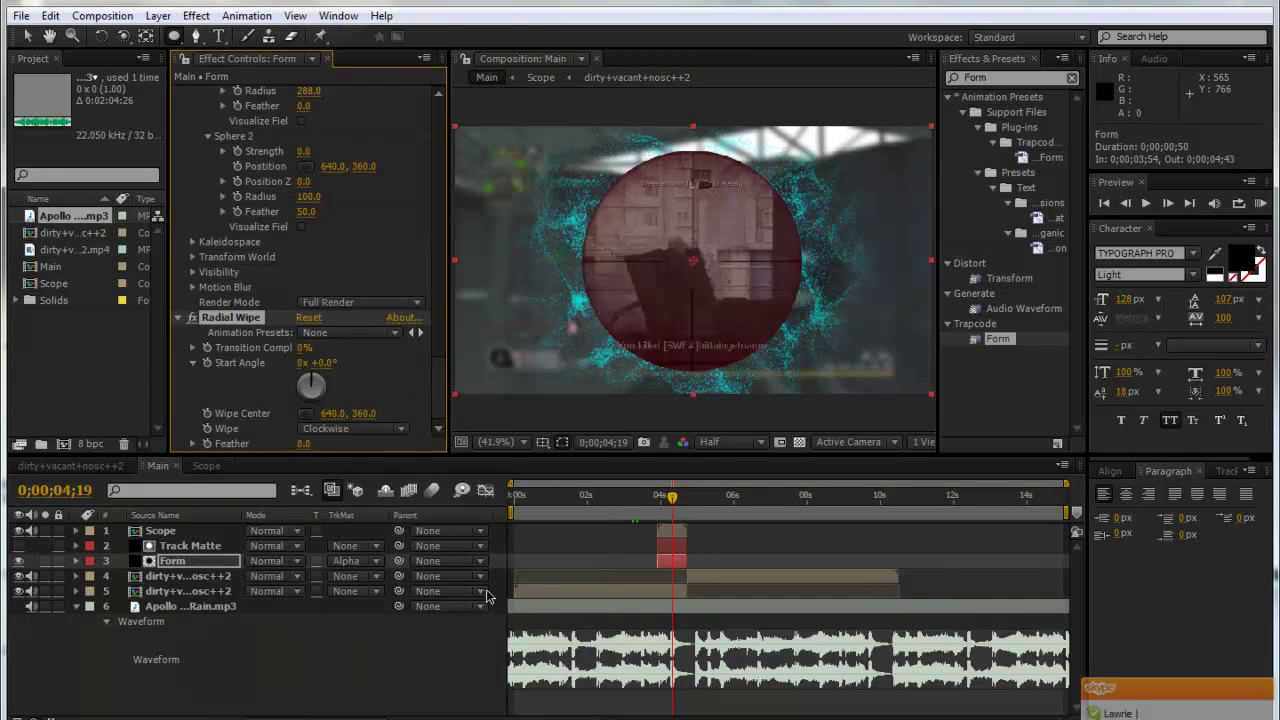
Step: Keyframe Transition Completion from 100% at 3;54 to 0% at 4;43, then scrub back to check
click(658, 496)
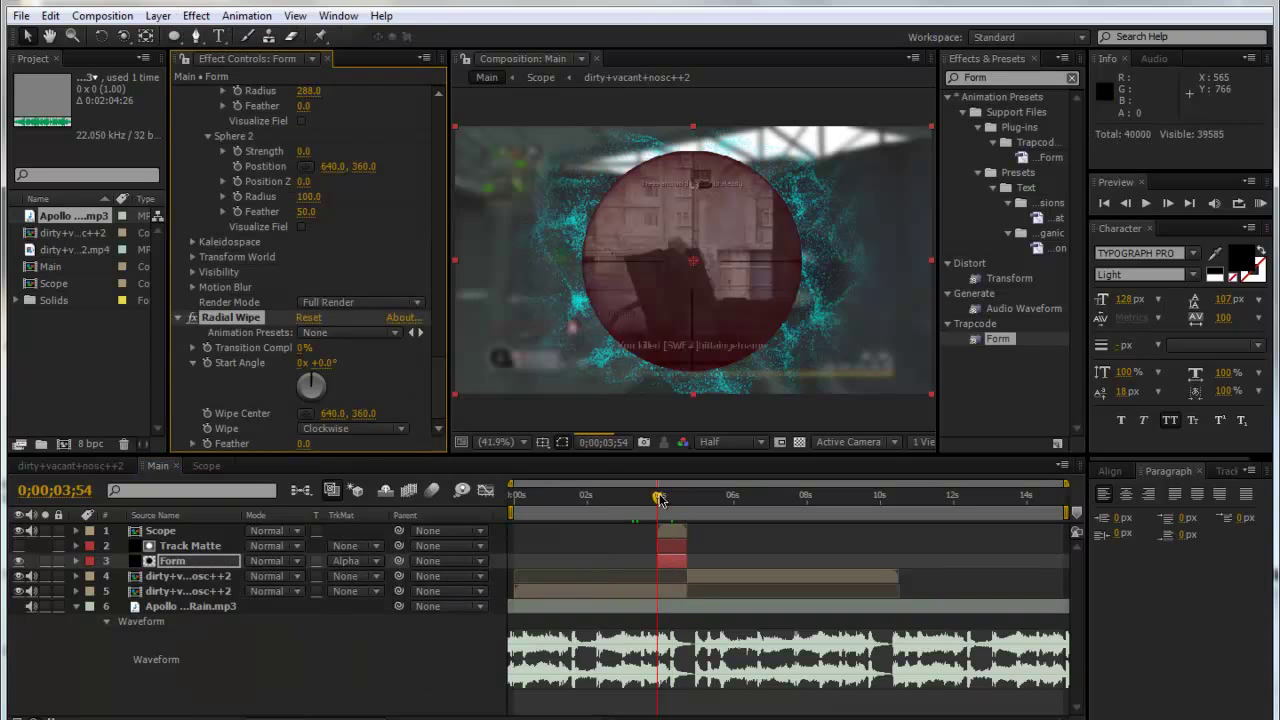
click(207, 348)
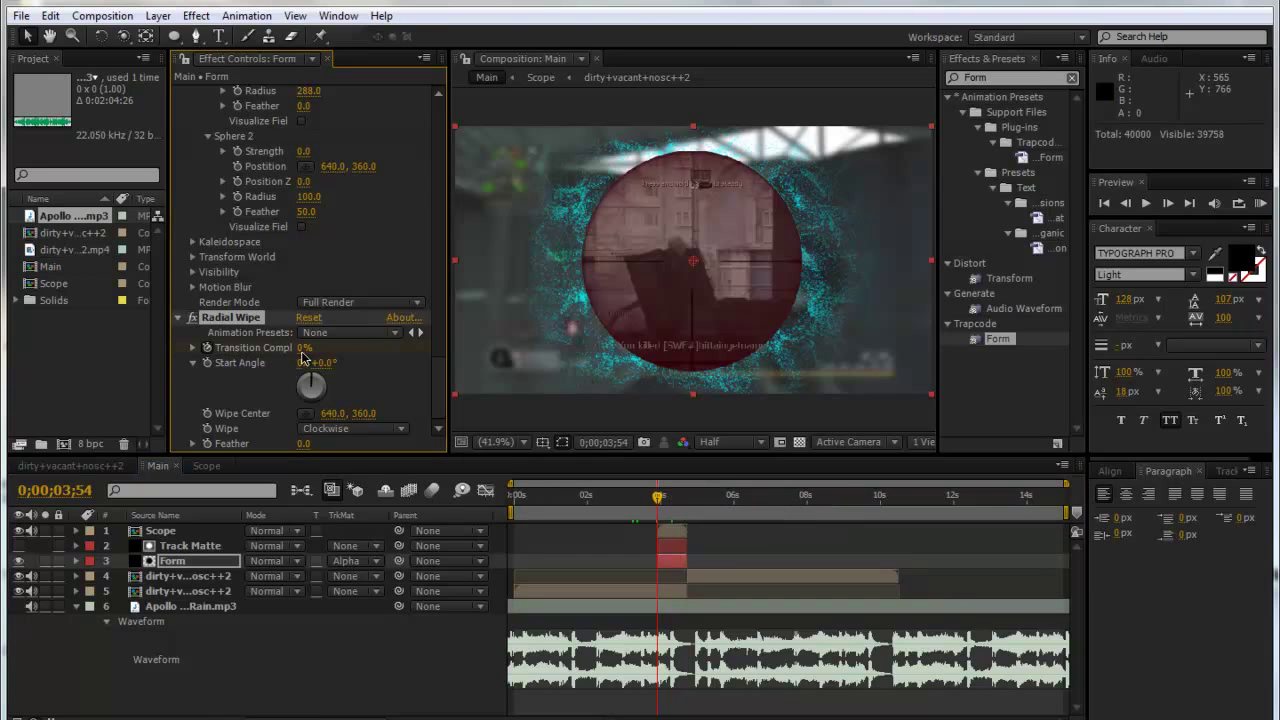
drag(302, 357, 492, 372)
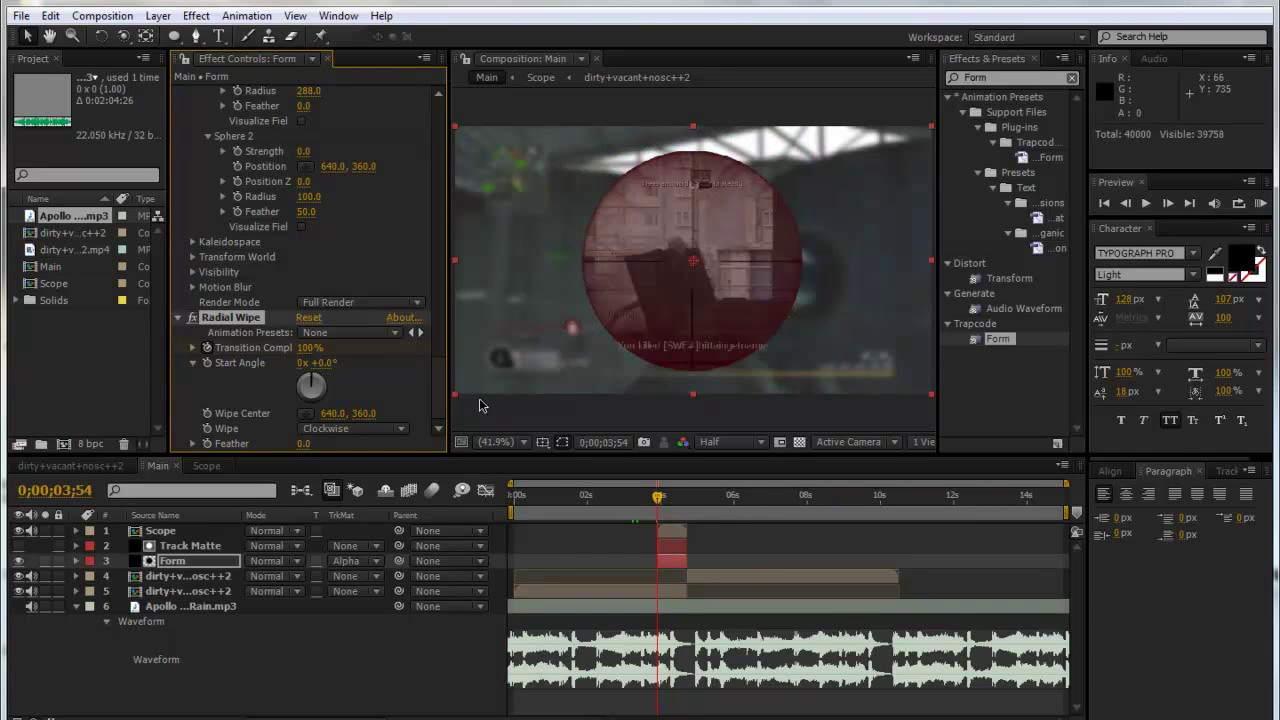
click(686, 497)
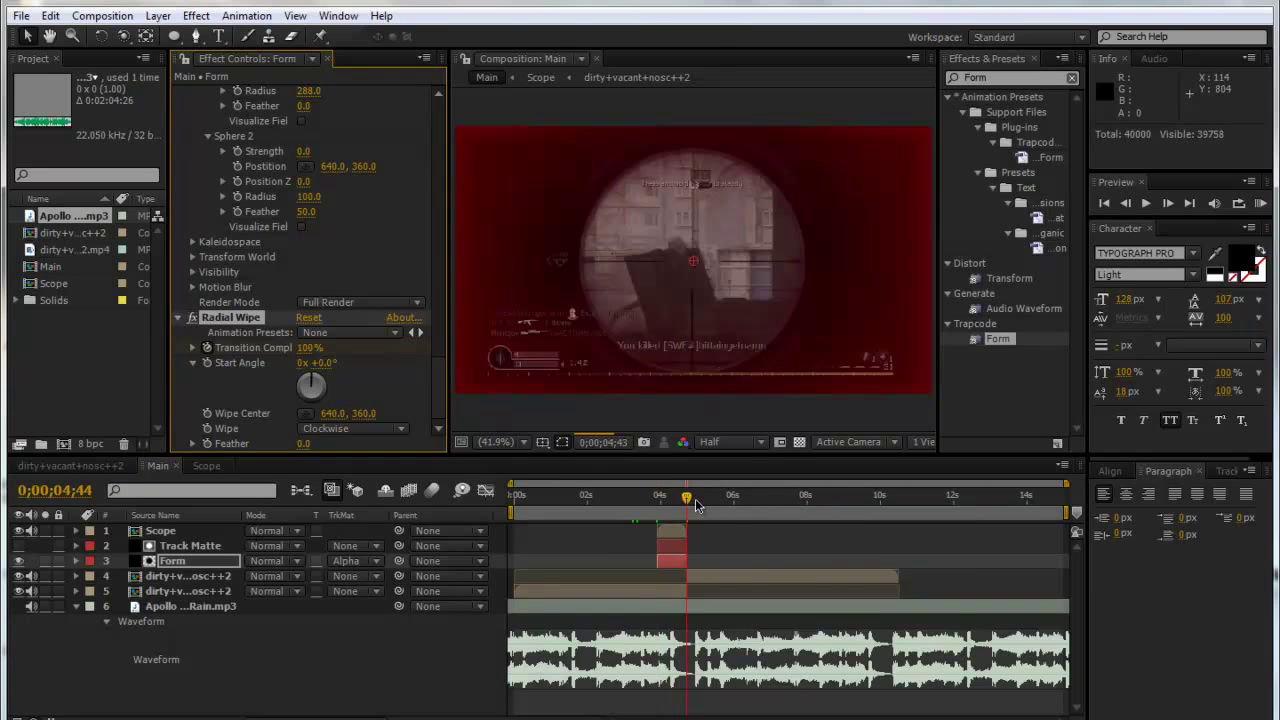
key(Page_Up)
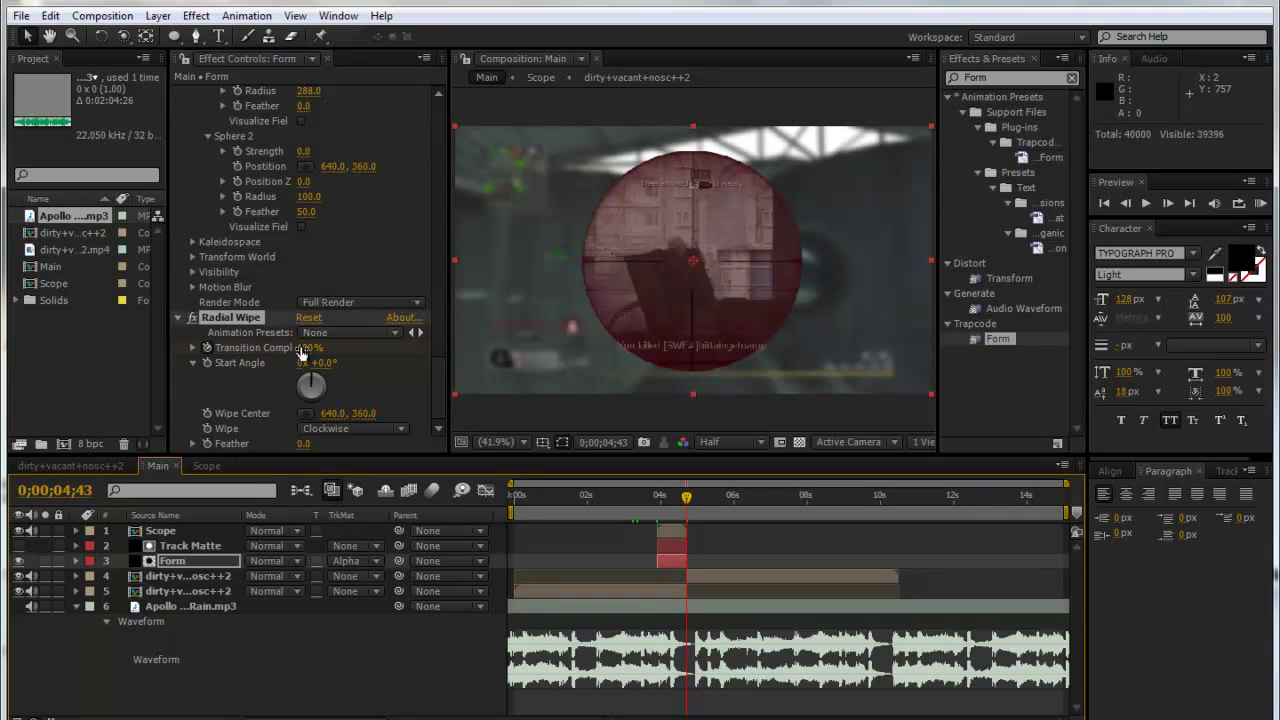
click(301, 348)
key(Return)
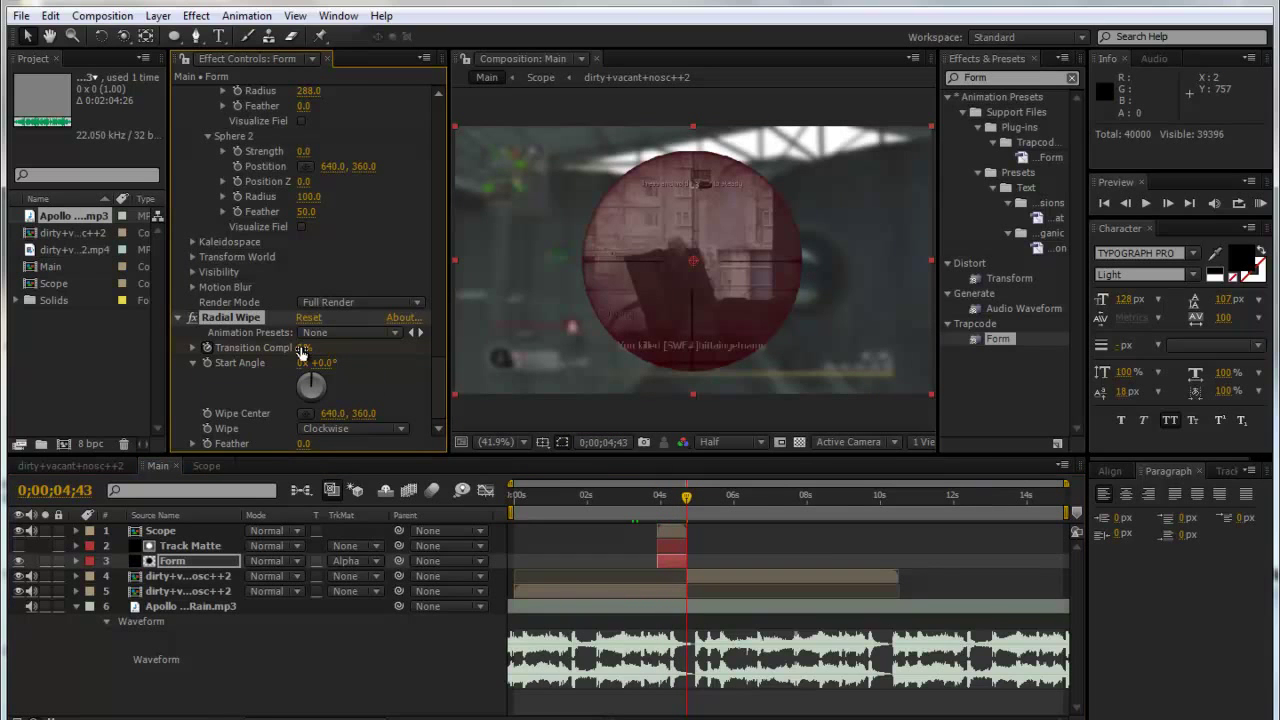
drag(663, 497, 666, 502)
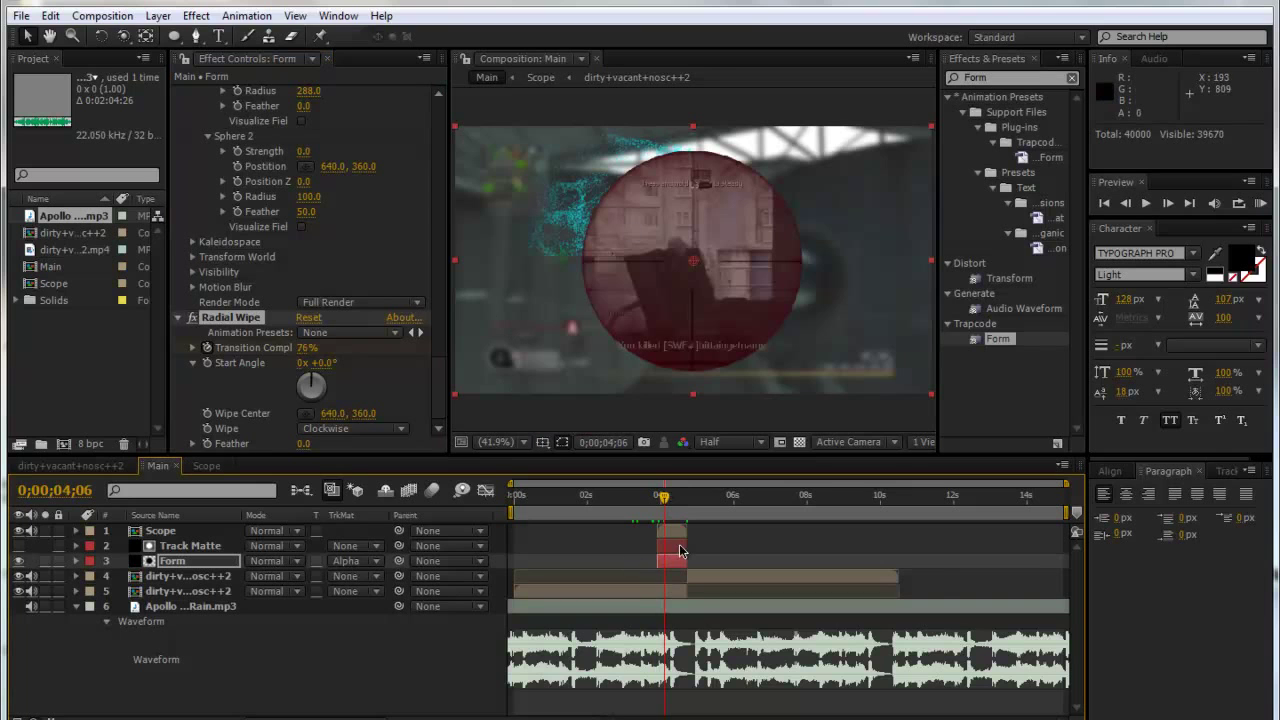
drag(661, 497, 657, 497)
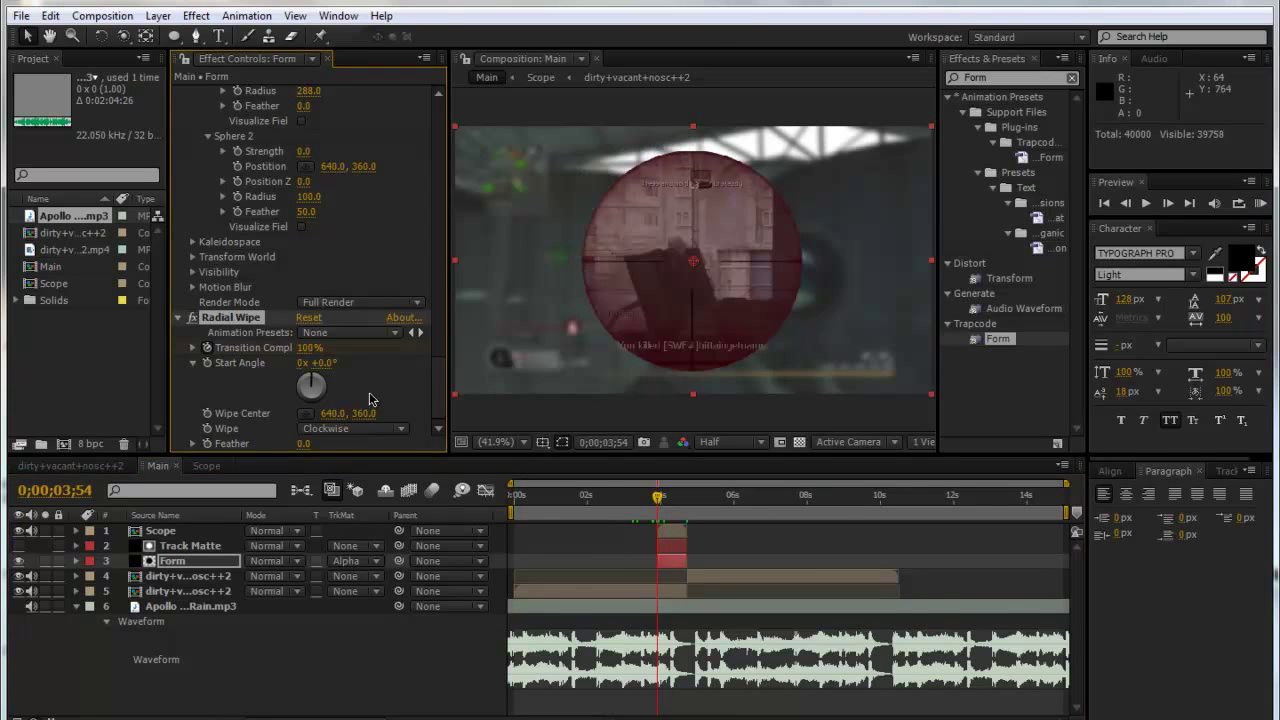
Step: Key Track Matte's Radial Wipe Transition Completion to 100% at 4;43
click(677, 548)
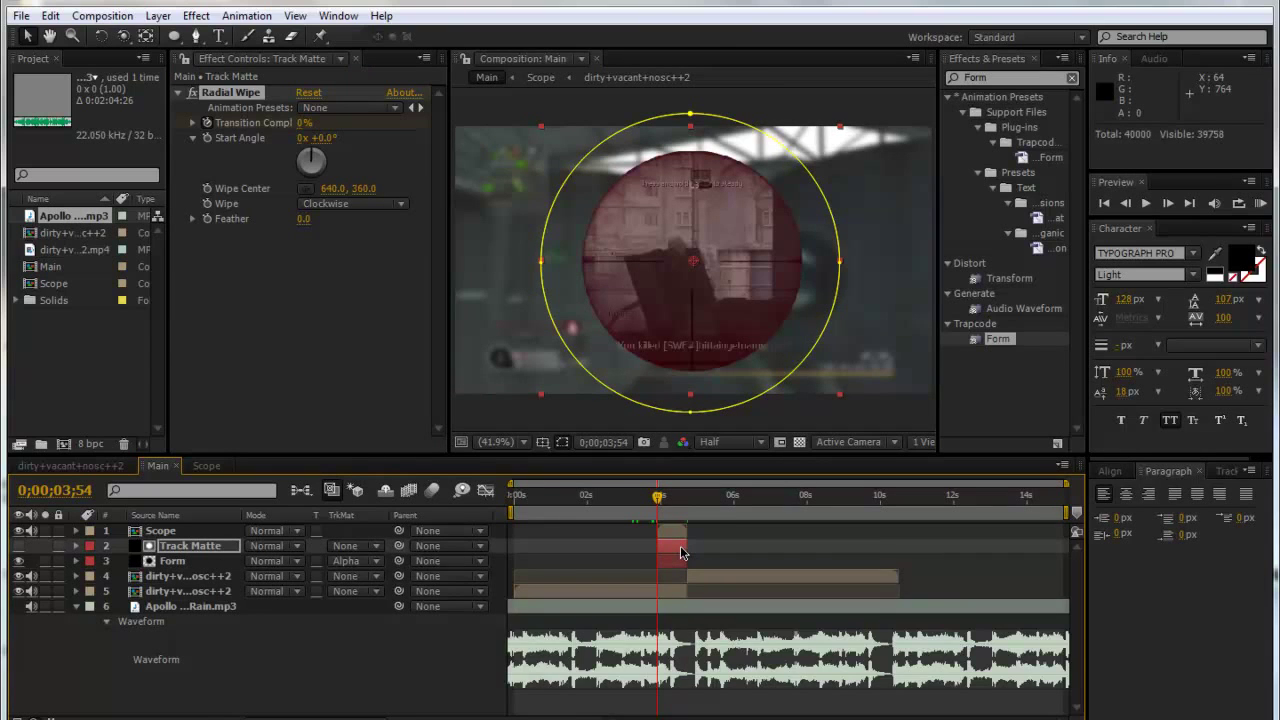
key(u)
key(space)
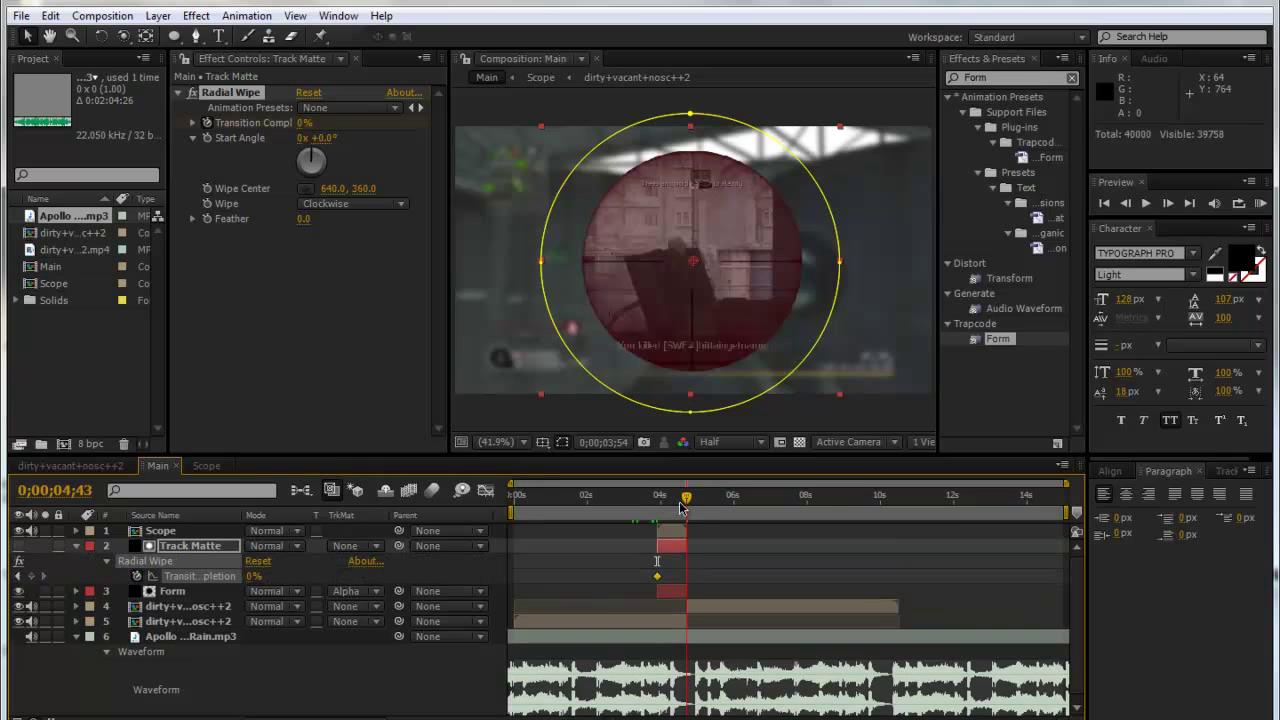
click(250, 578)
text(100)
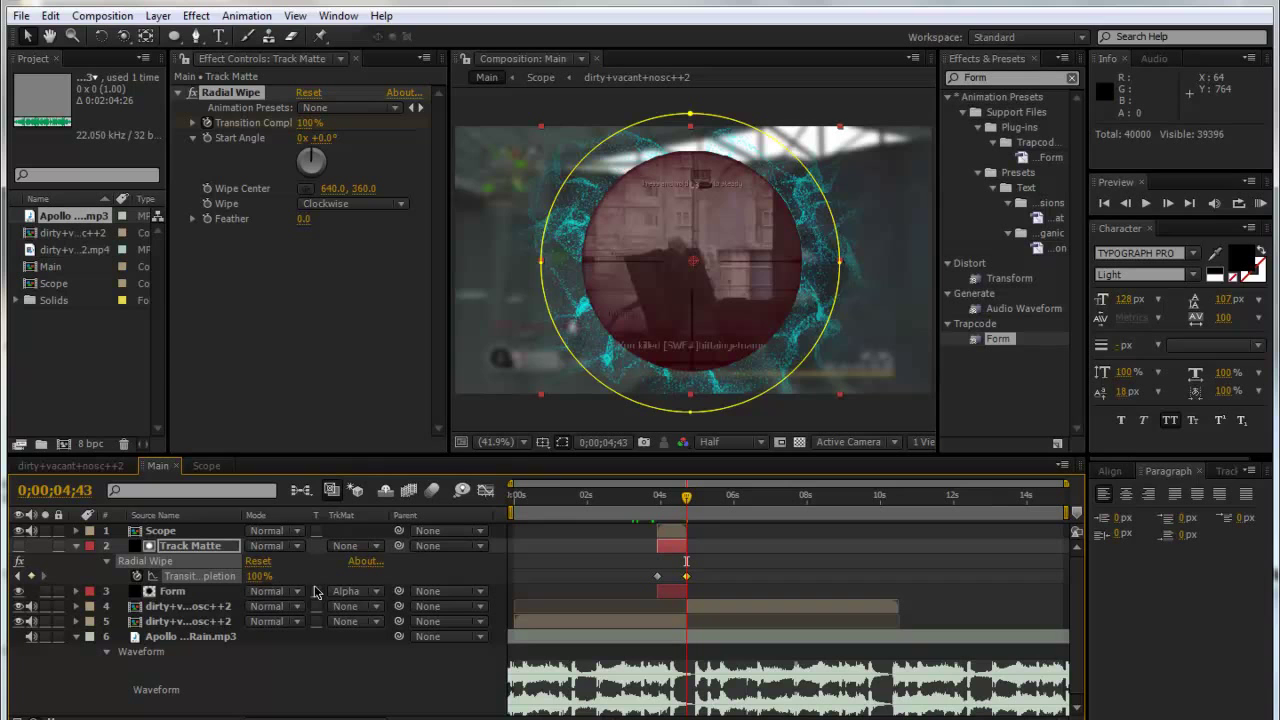
key(Return)
Step: Paste the wipe keyframe onto Scope, move it to the wipe start, and key 100% at 4;43
click(668, 532)
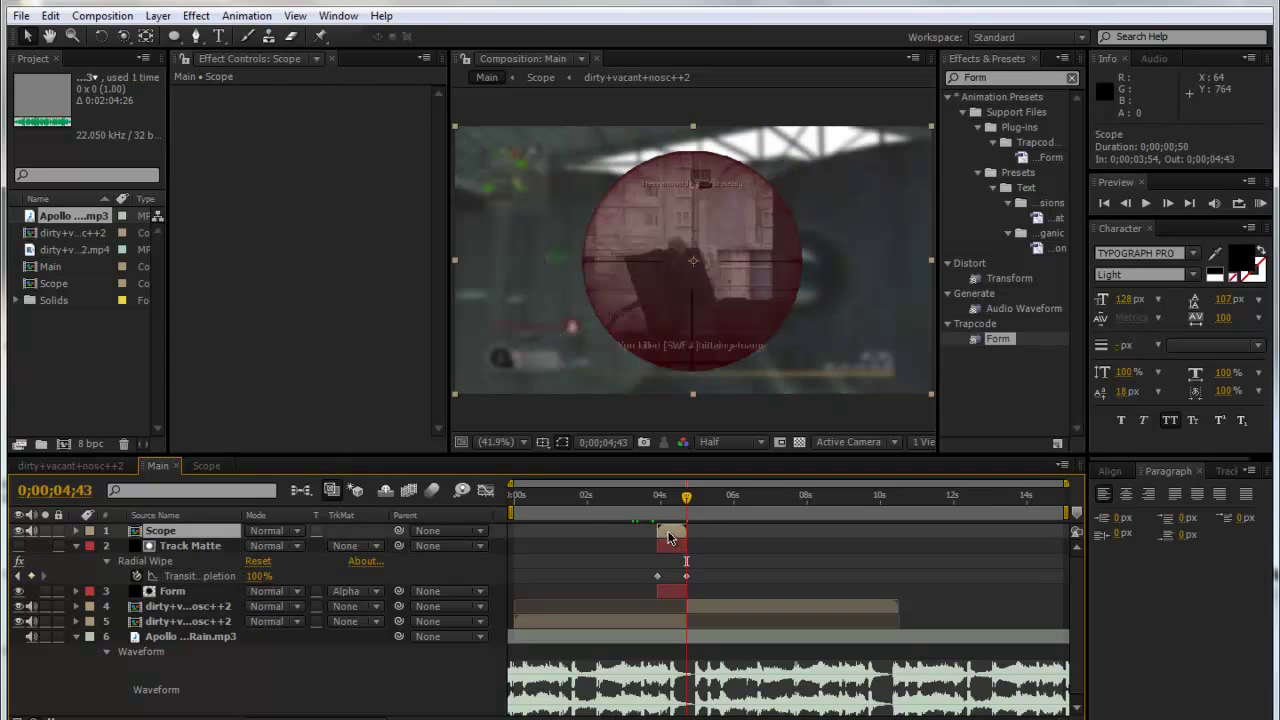
key(ctrl+v)
key(u)
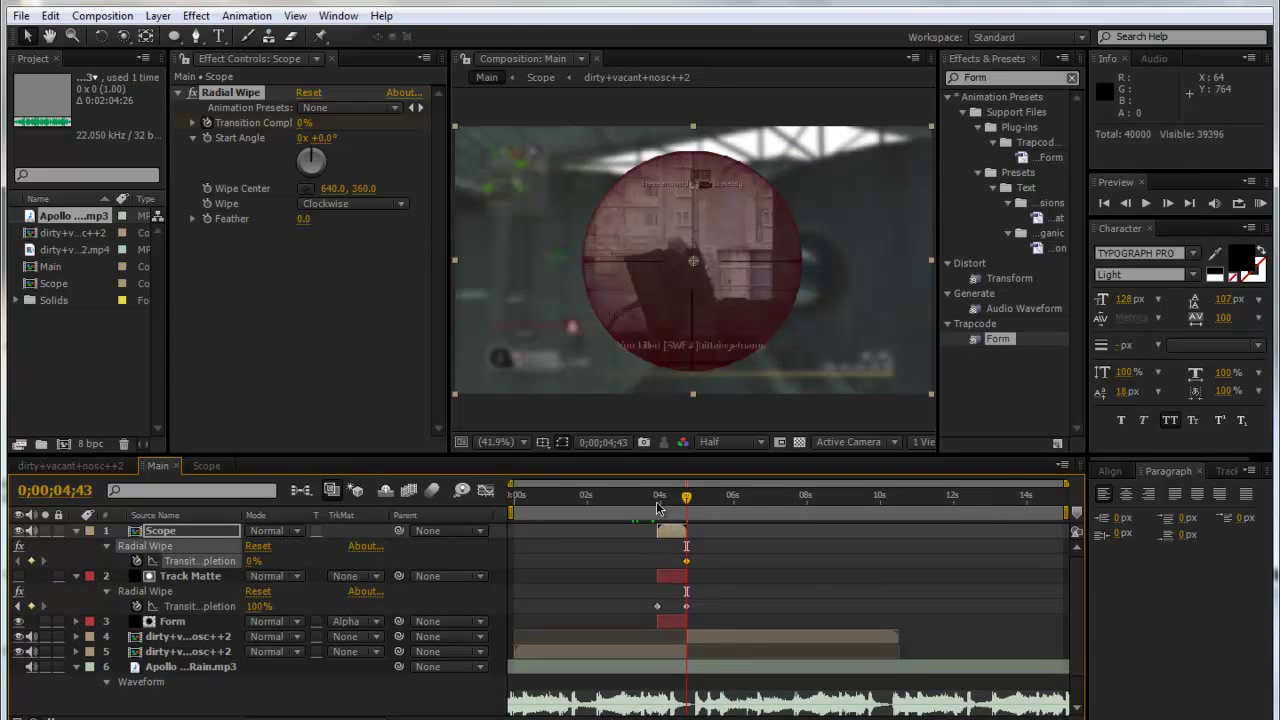
click(686, 561)
drag(686, 561, 657, 561)
drag(252, 561, 397, 554)
Step: Retime a Scope wipe keyframe while previewing the frames just before the wipes
drag(668, 494, 673, 527)
click(676, 535)
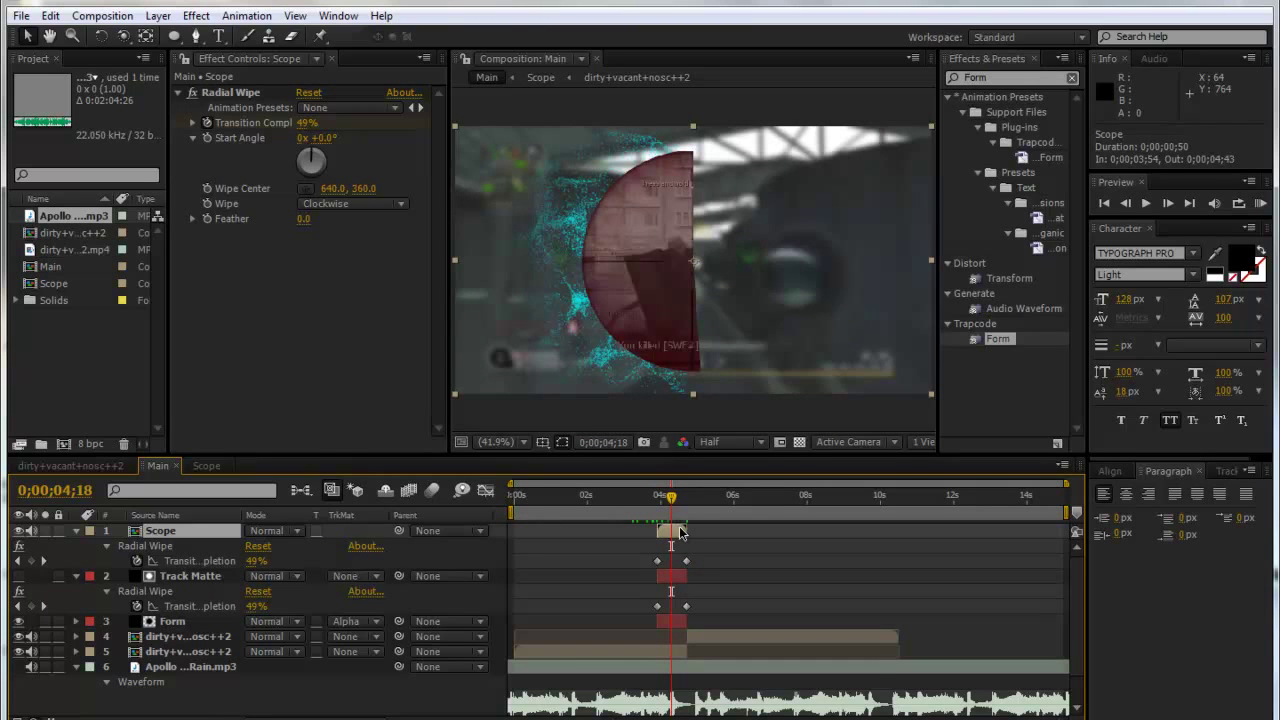
drag(687, 561, 652, 576)
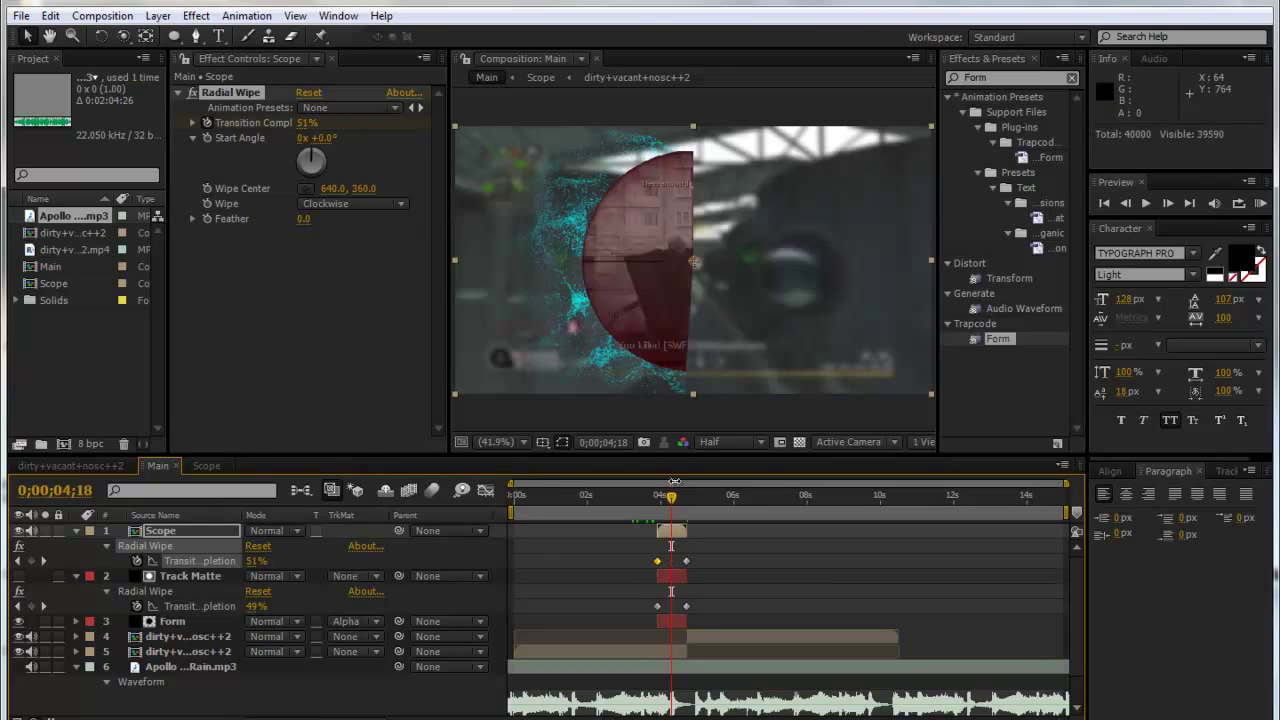
mouse_move(671, 496)
mouse_down()
mouse_move(657, 497)
mouse_move(668, 498)
mouse_up()
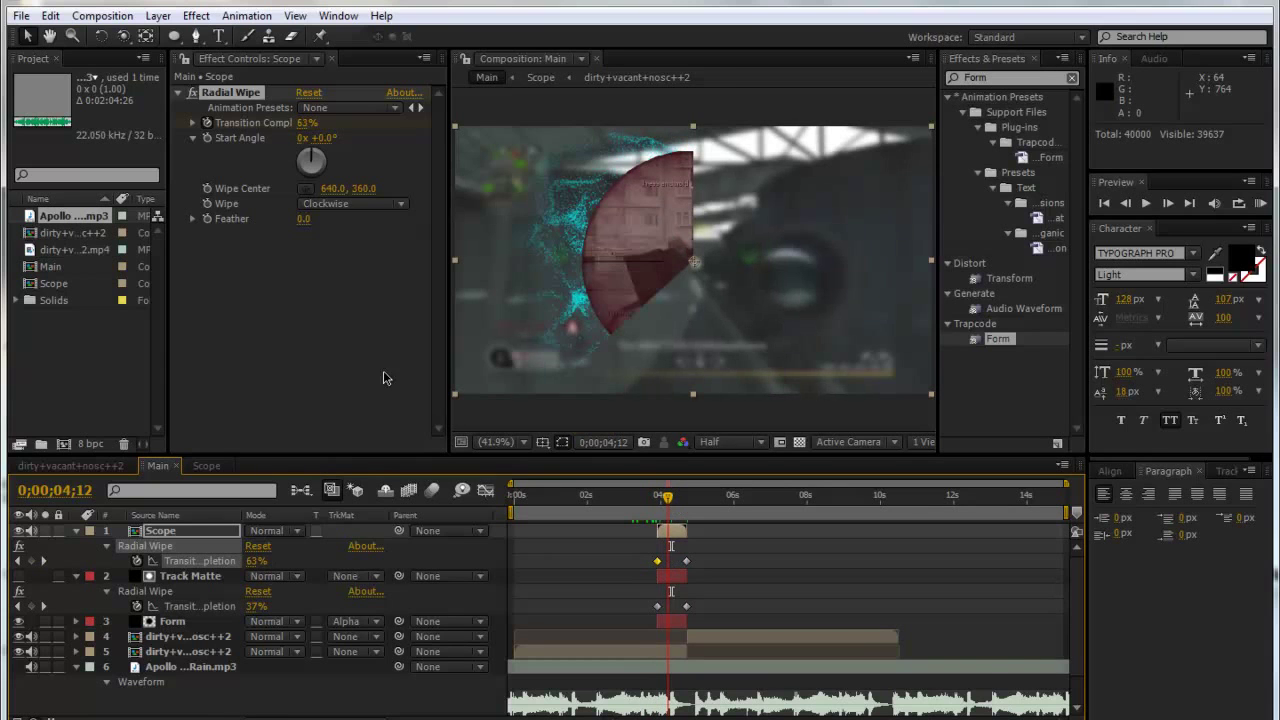
Step: Set the Scope layer's Radial Wipe feather to 50
click(300, 218)
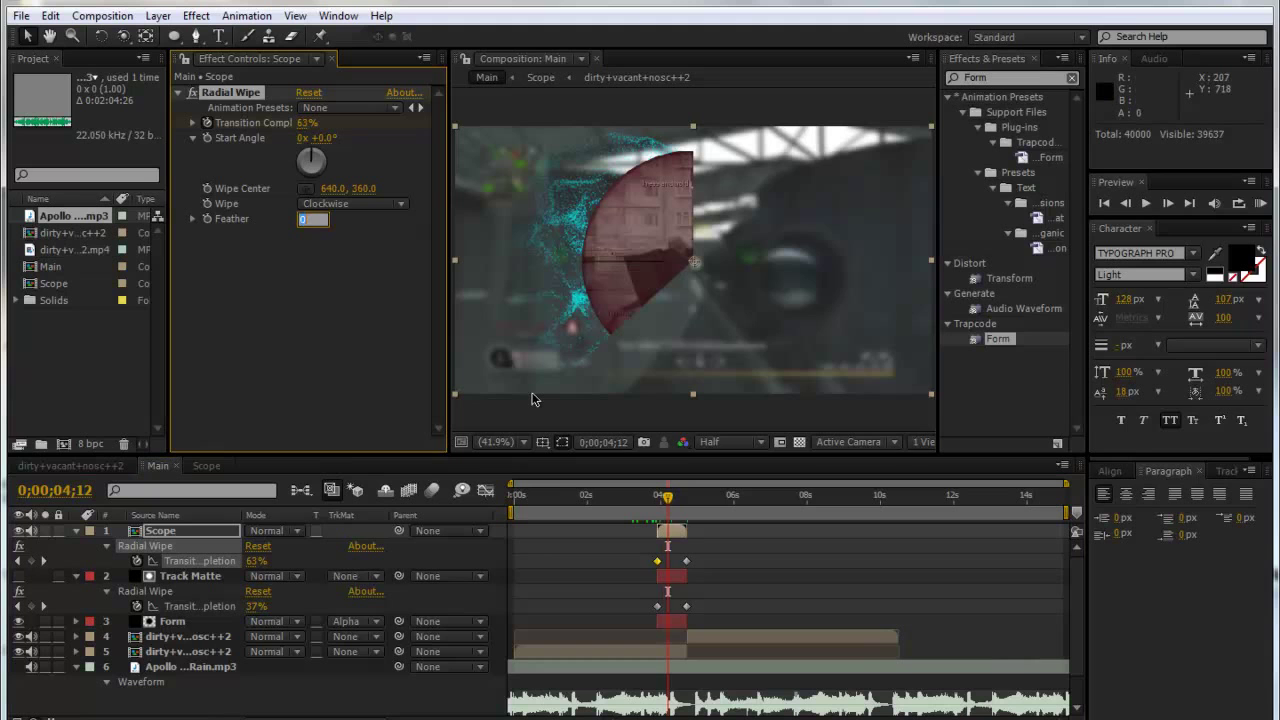
text(100)
key(Return)
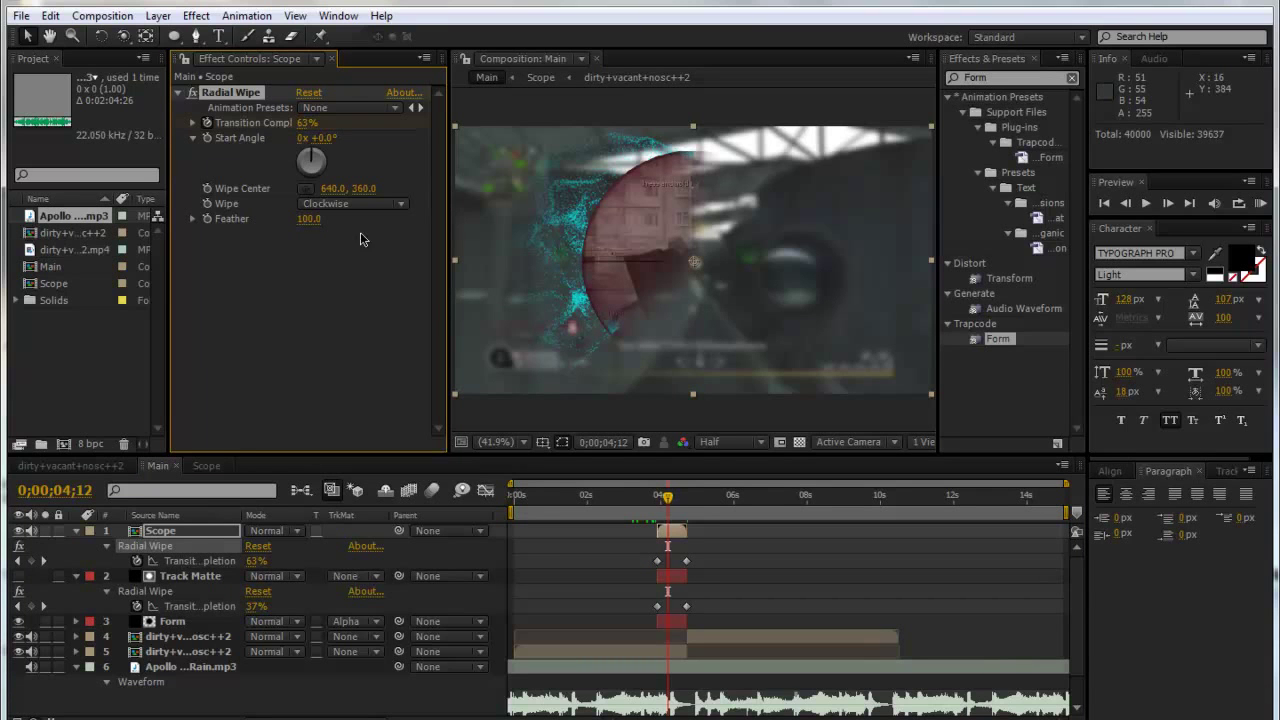
text(50)
key(Return)
Step: Give the Track Matte and Form layers' Radial Wipes a feather of 50
click(213, 580)
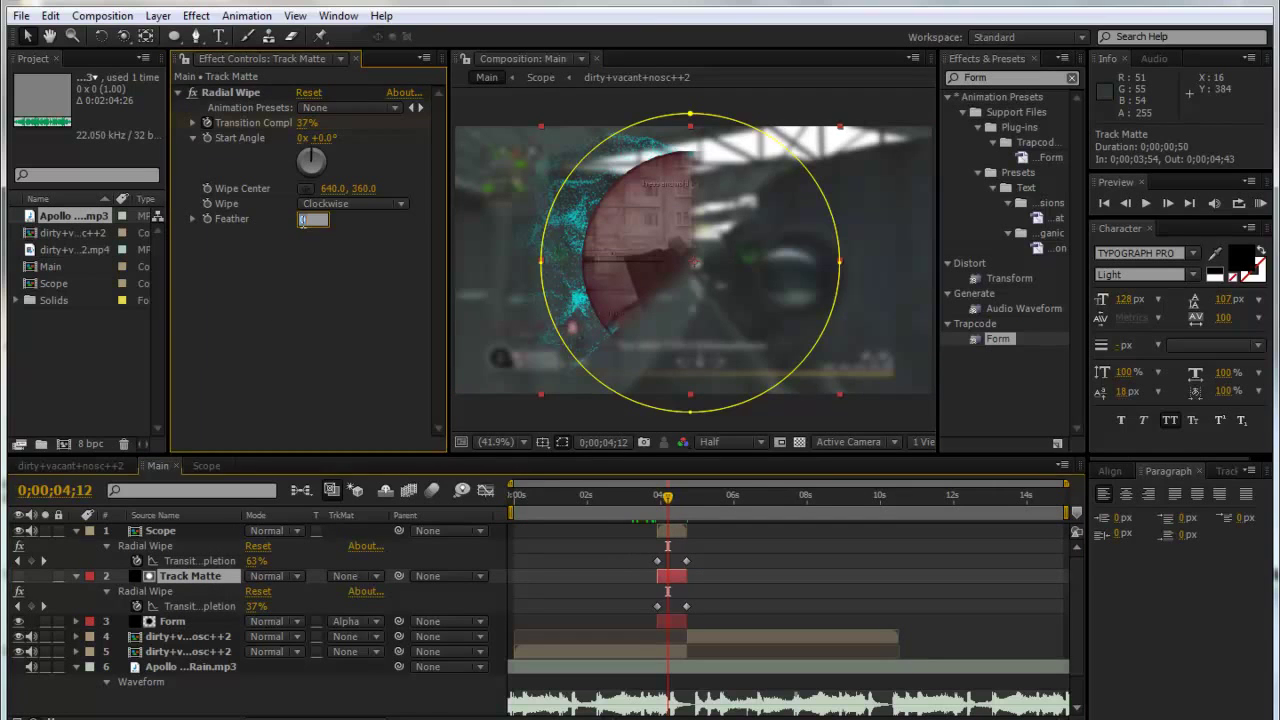
click(302, 225)
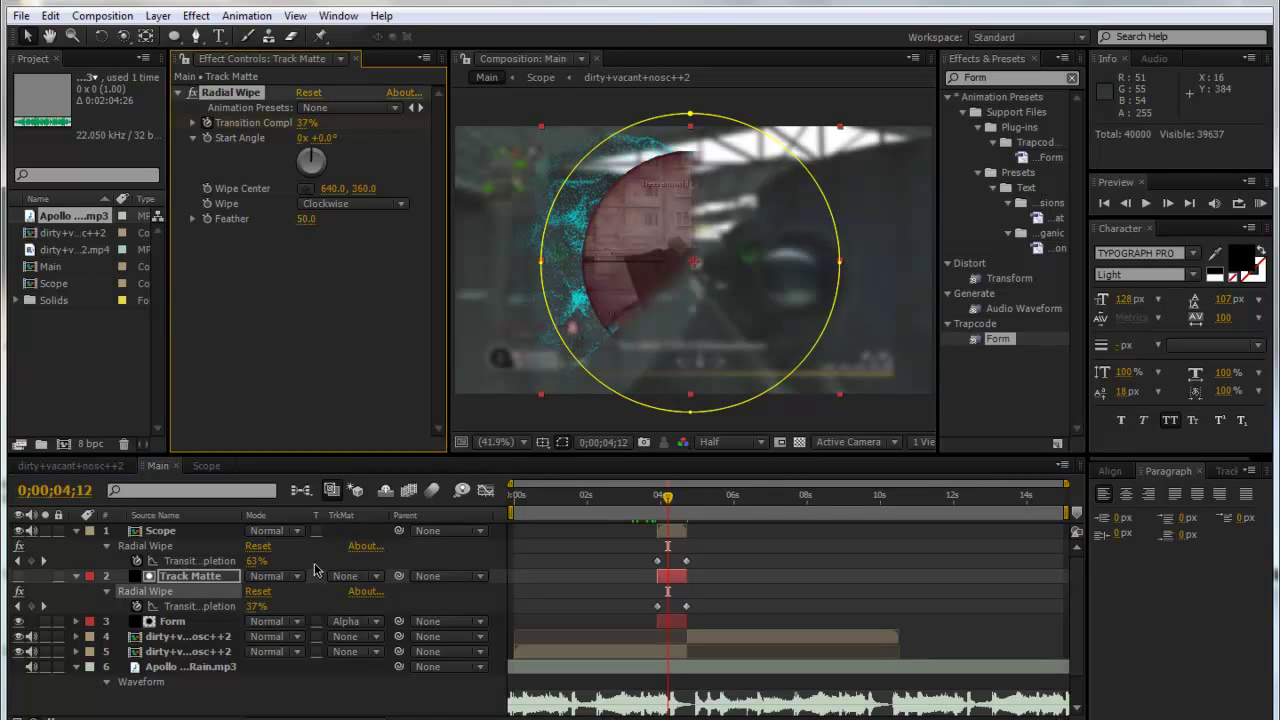
click(204, 624)
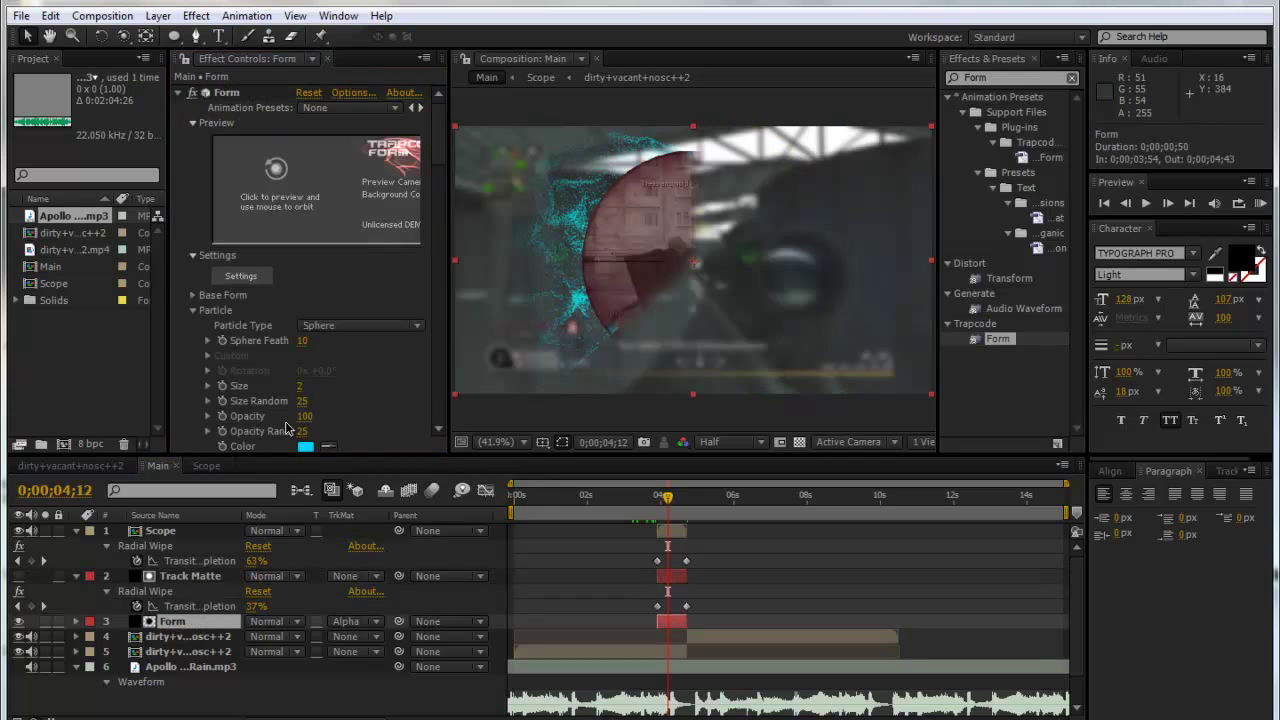
scroll(312, 346, down, 5)
scroll(306, 360, down, 4)
scroll(305, 366, up, 5)
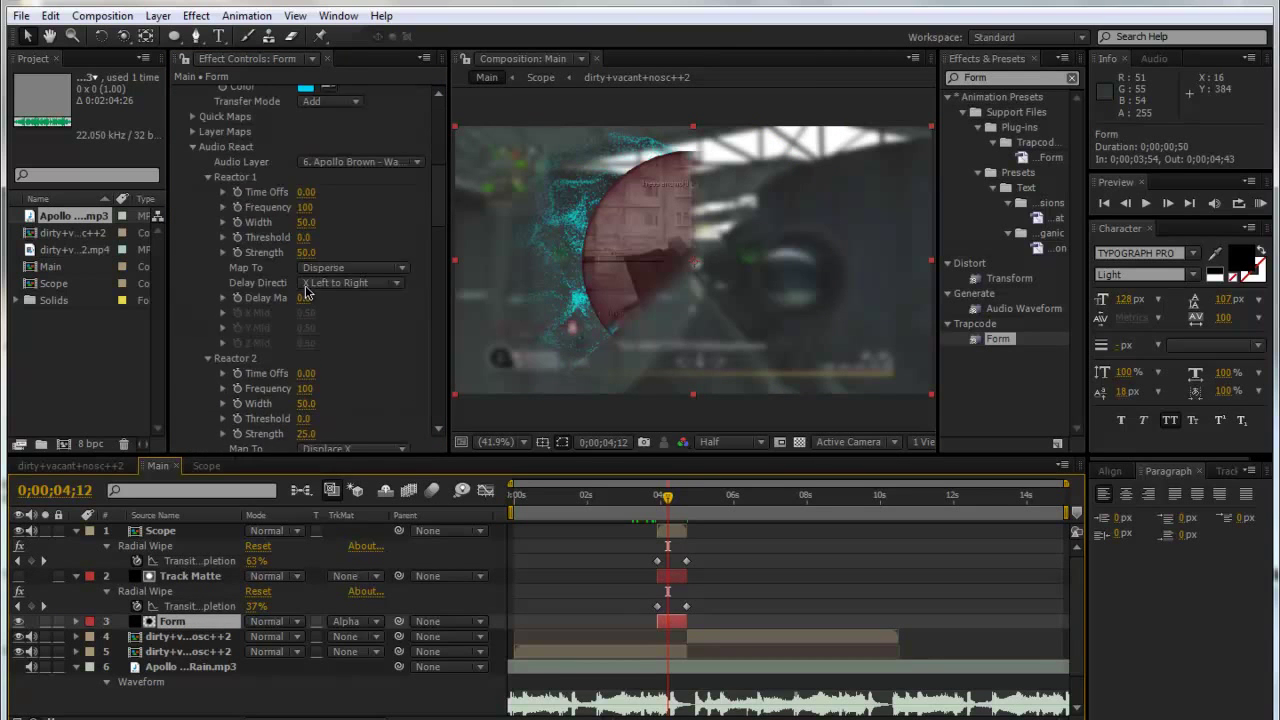
drag(444, 172, 420, 439)
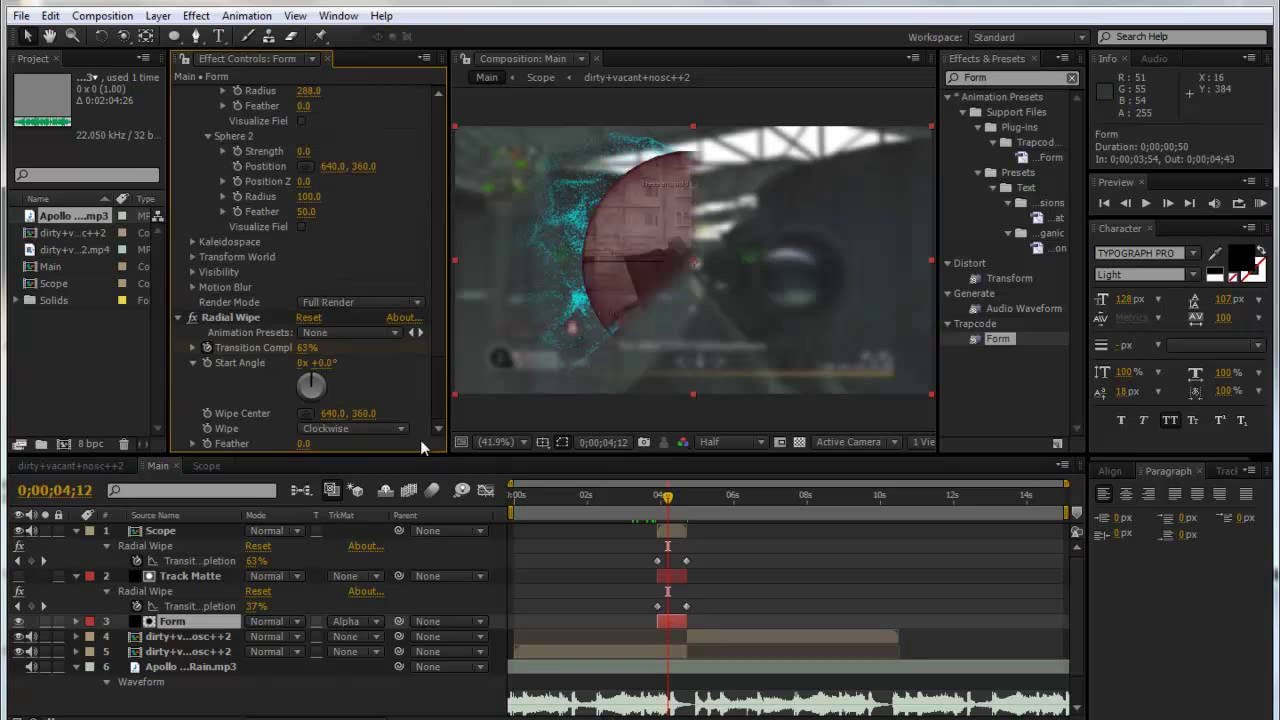
click(303, 443)
text(50)
key(Return)
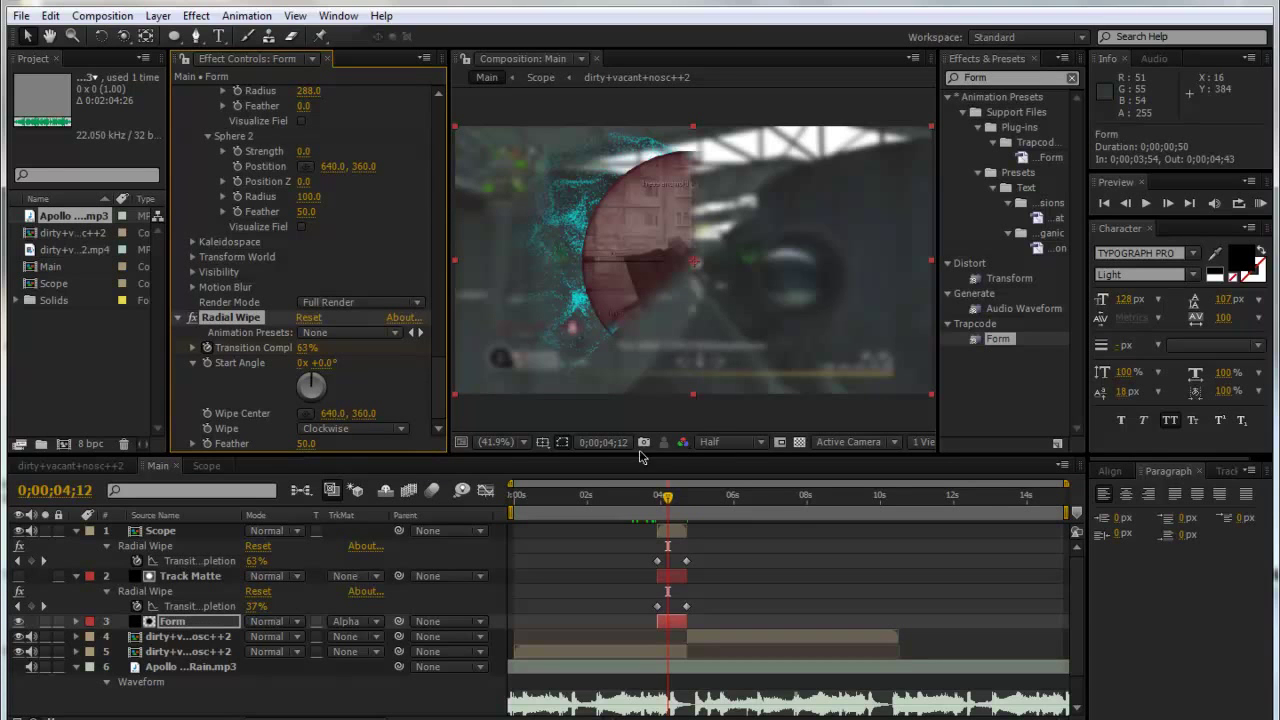
Step: After previewing 4;27–4;32, move Track Matte's Transition Completion keyframe to 4;43
click(675, 514)
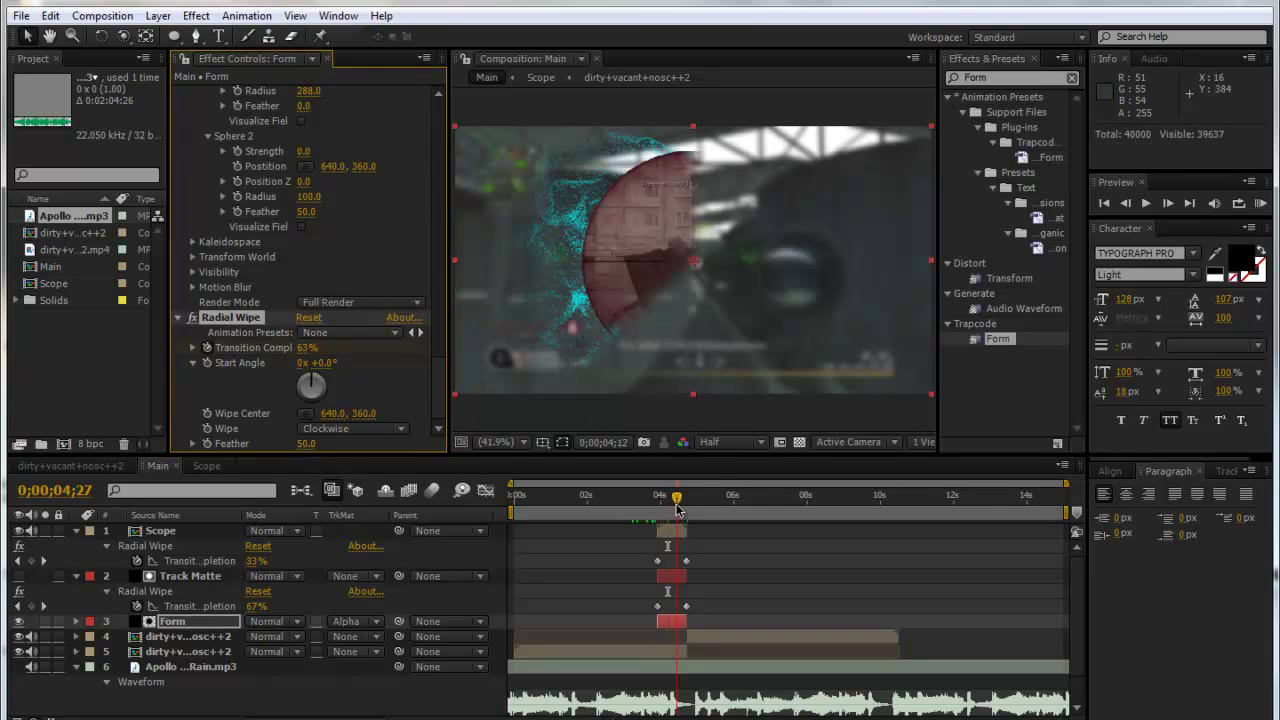
drag(678, 510, 681, 510)
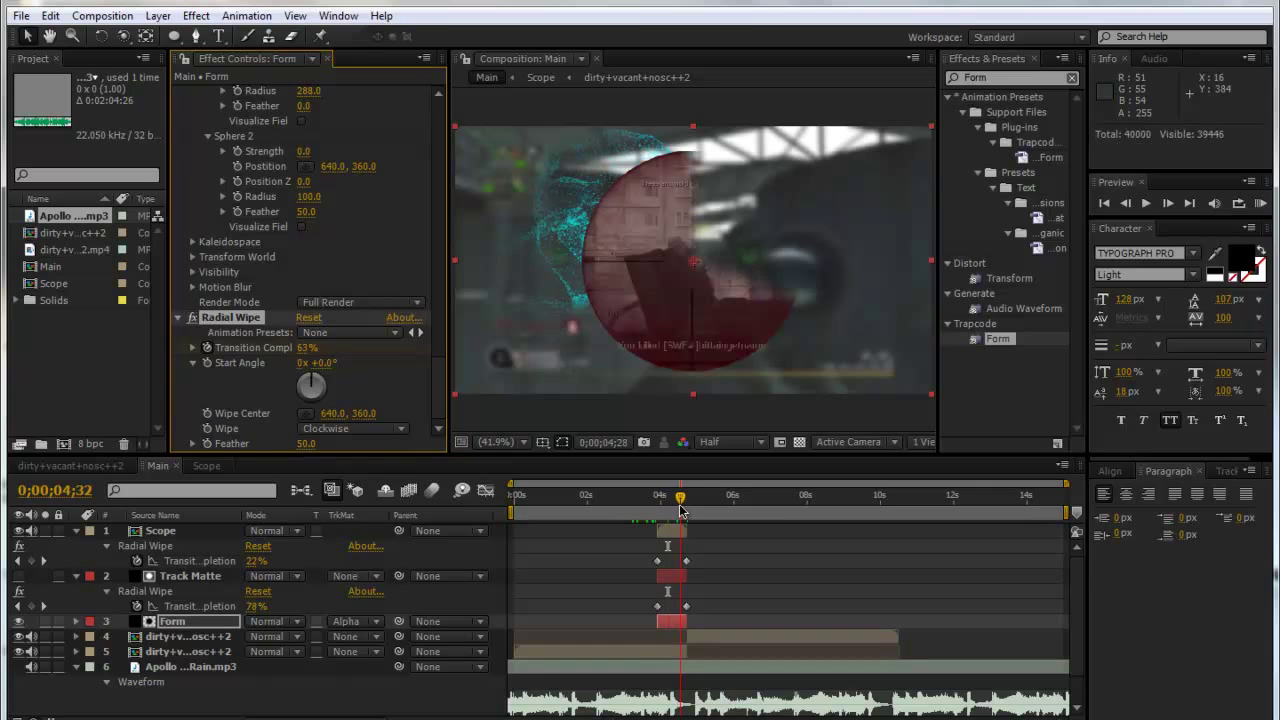
click(664, 578)
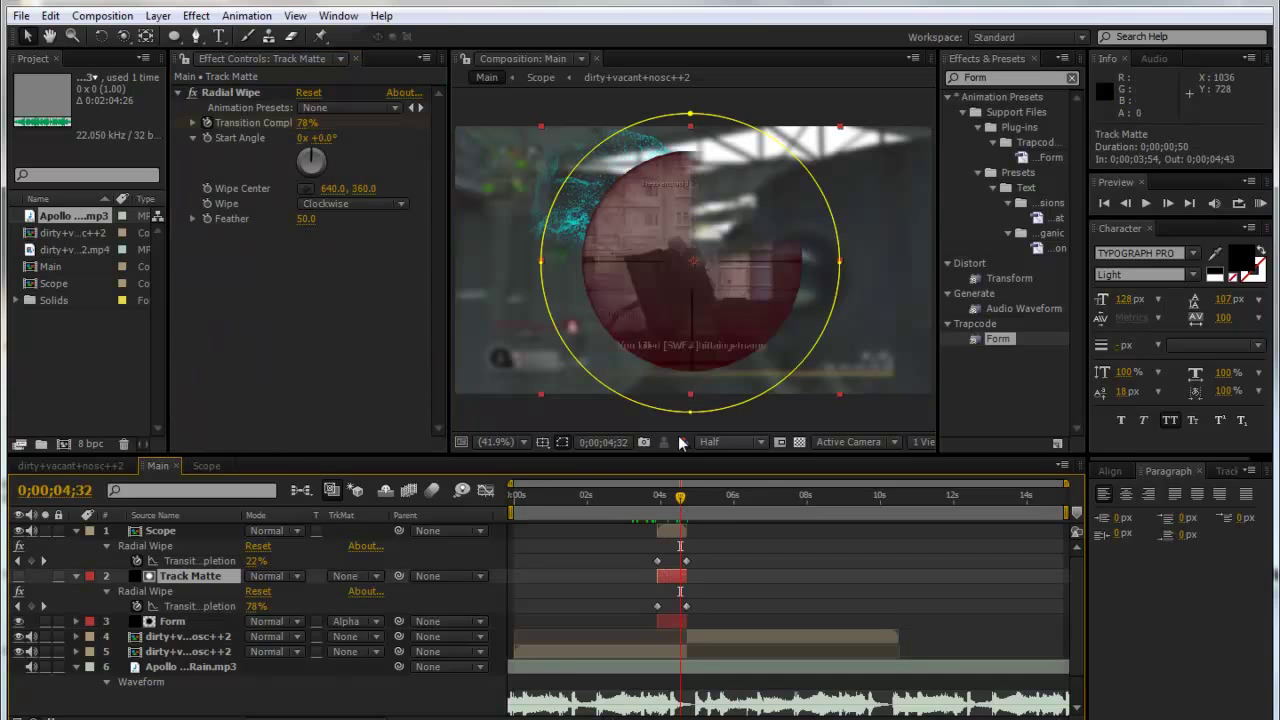
key(u)
key(u)
drag(657, 607, 686, 613)
click(644, 499)
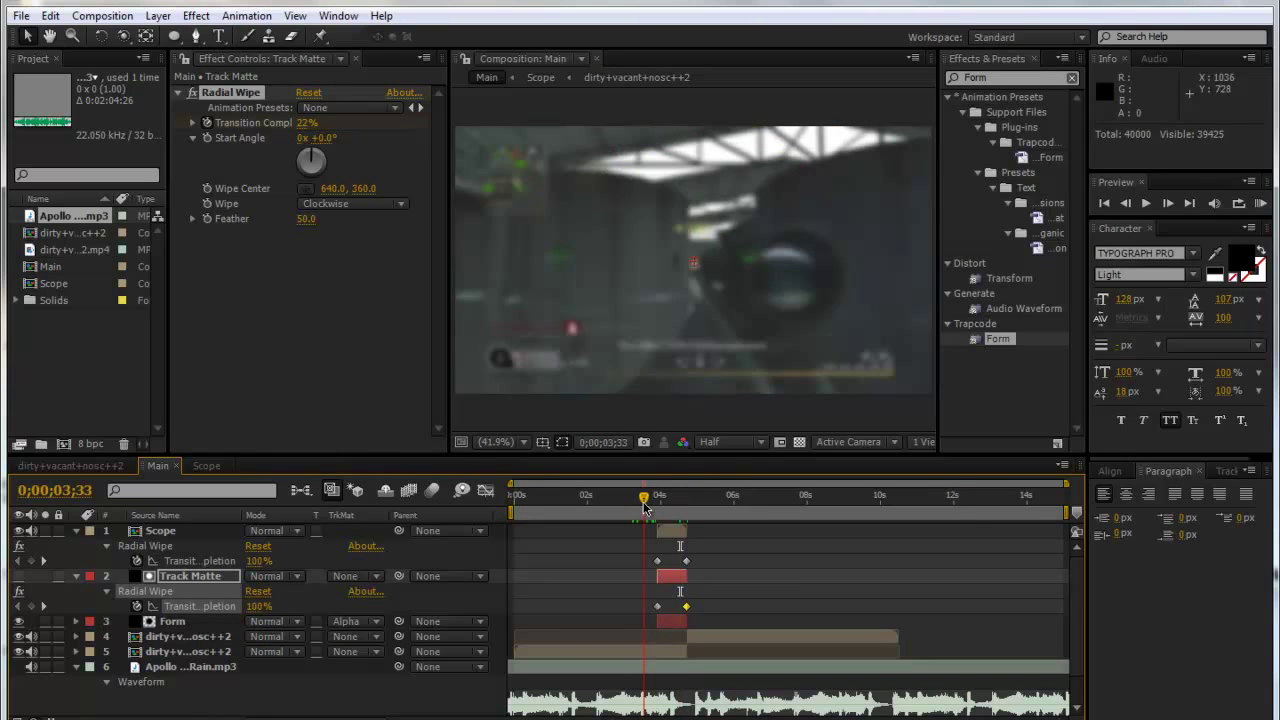
drag(644, 506, 736, 502)
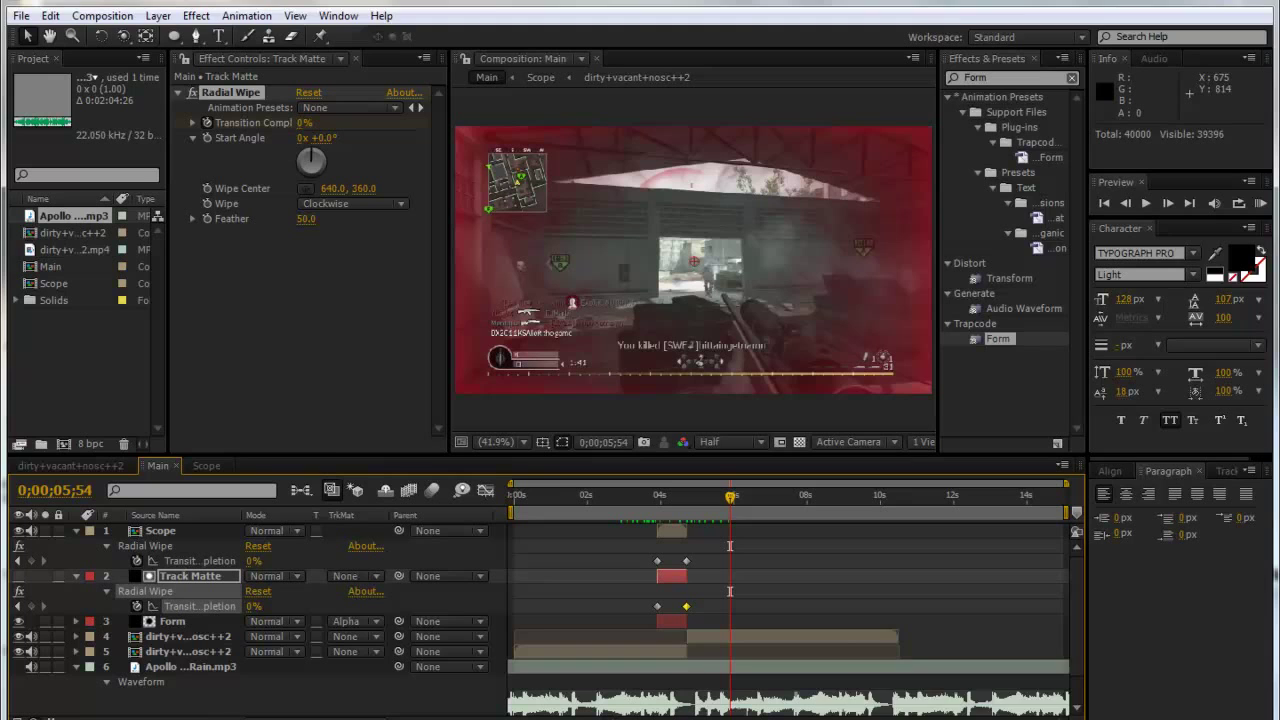
click(960, 680)
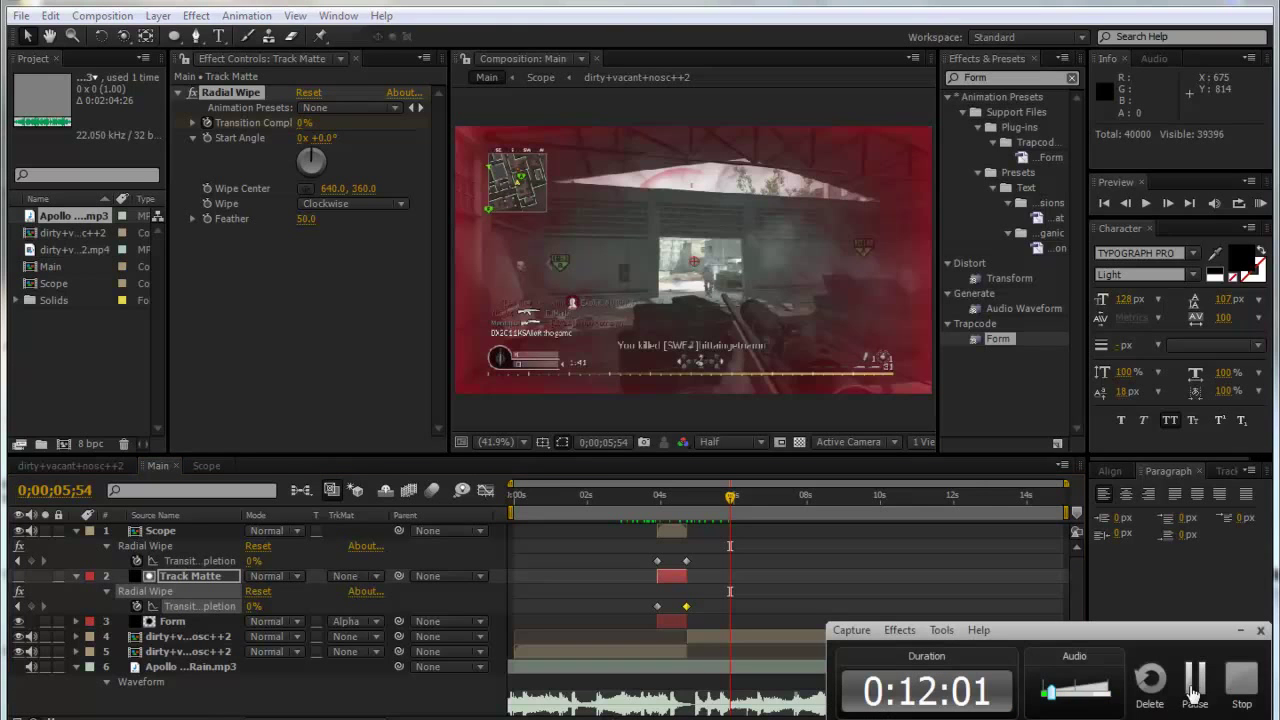